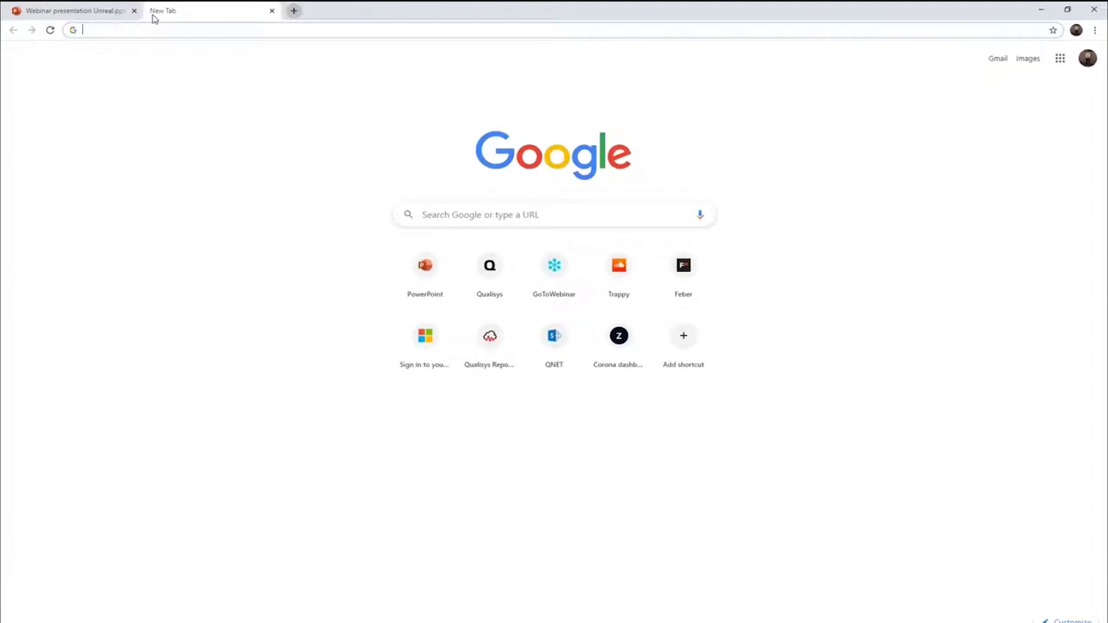
Step: Search Google for "qualisys github" and open the QTM-Connect-For-Unreal repository from the Qualisys GitHub page
type("qualisys")
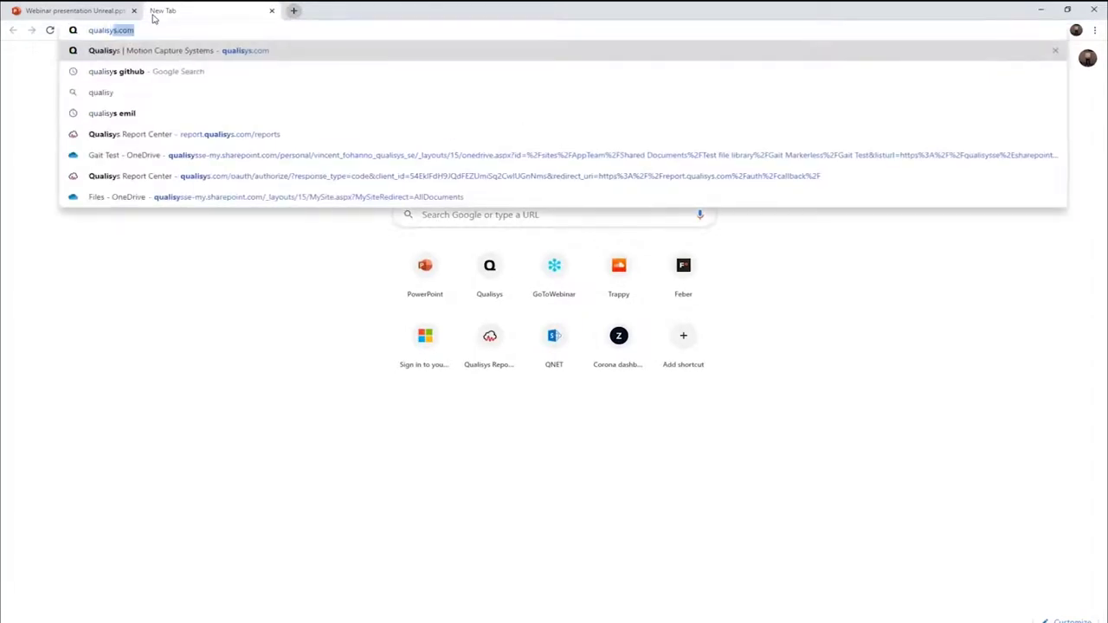
key("Return")
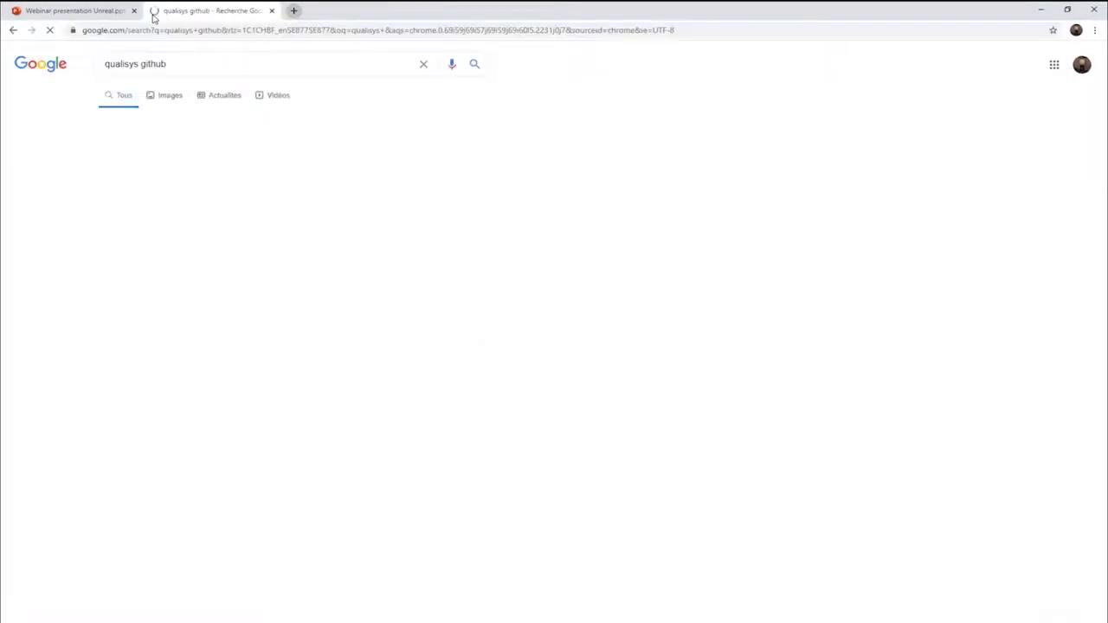
left_click(164, 274)
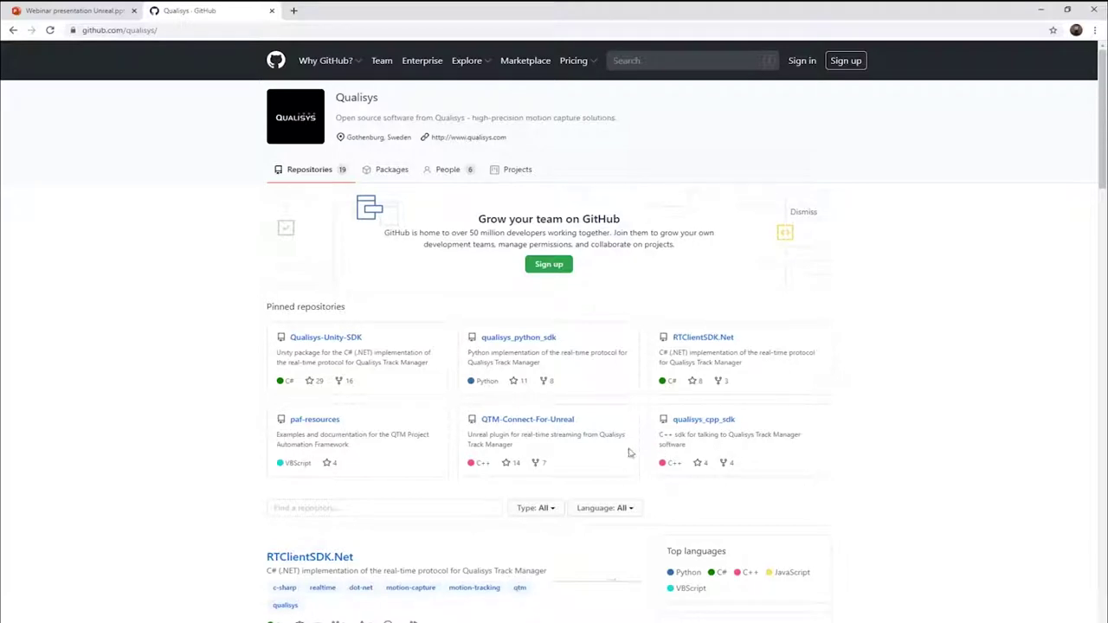
left_click(543, 421)
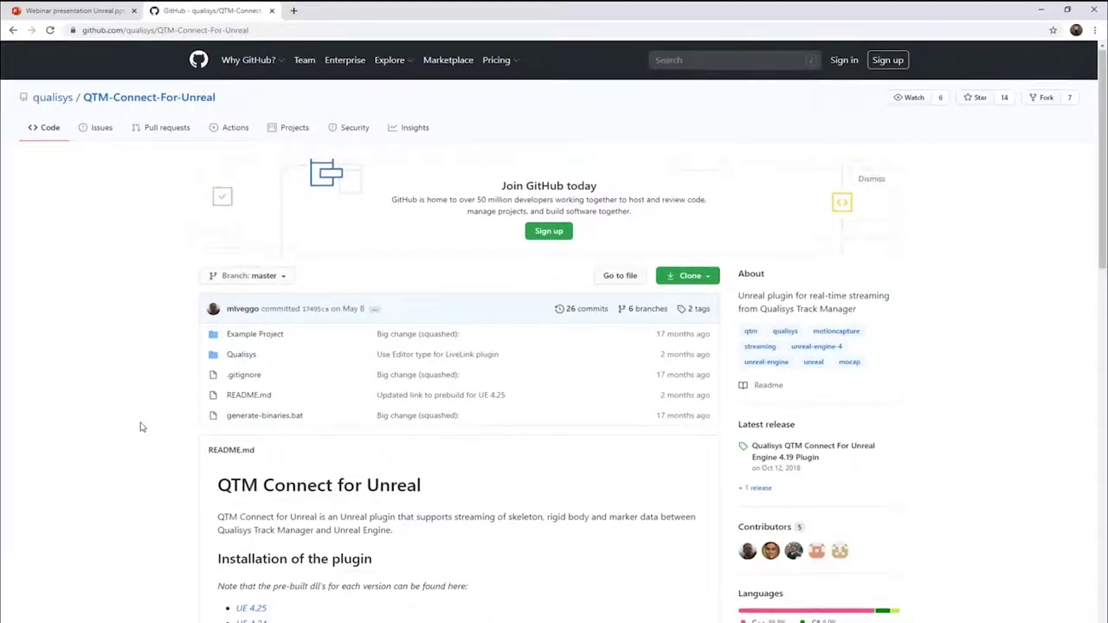
Step: Switch the repository to the Prebuilt-UE_4.25 branch and download it as a ZIP
scroll(142, 427, "down", 2)
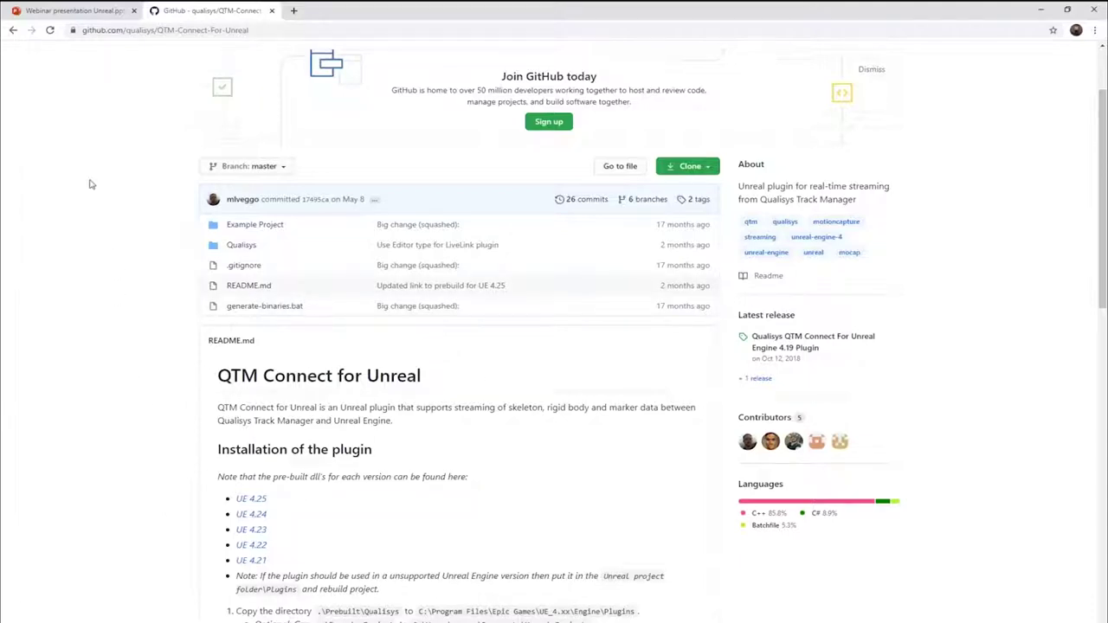
left_click(282, 166)
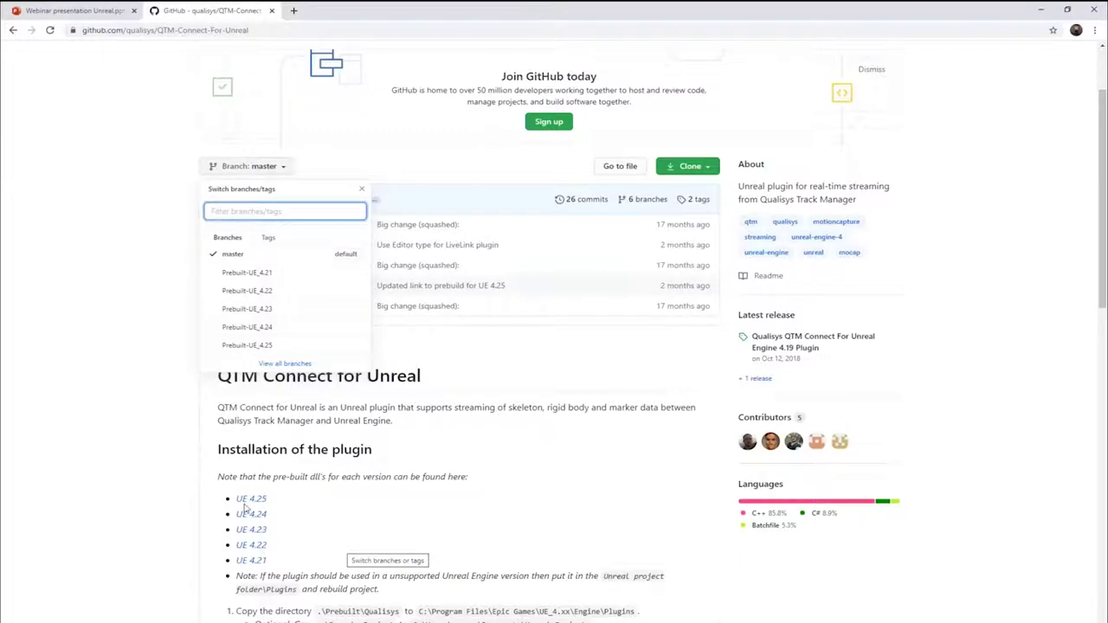
left_click(238, 347)
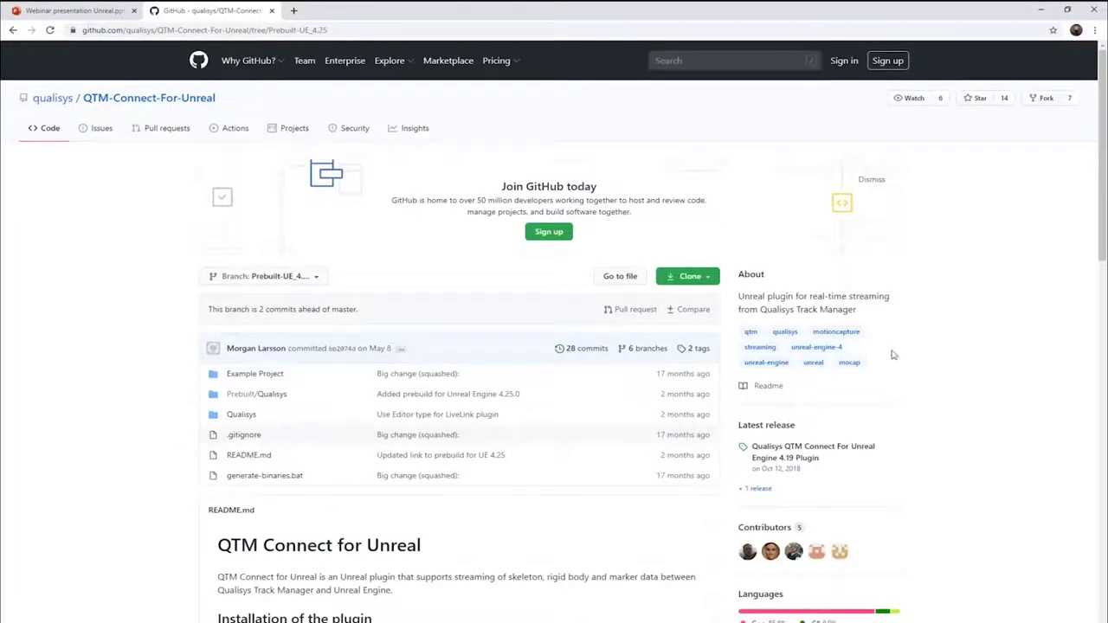
left_click(683, 276)
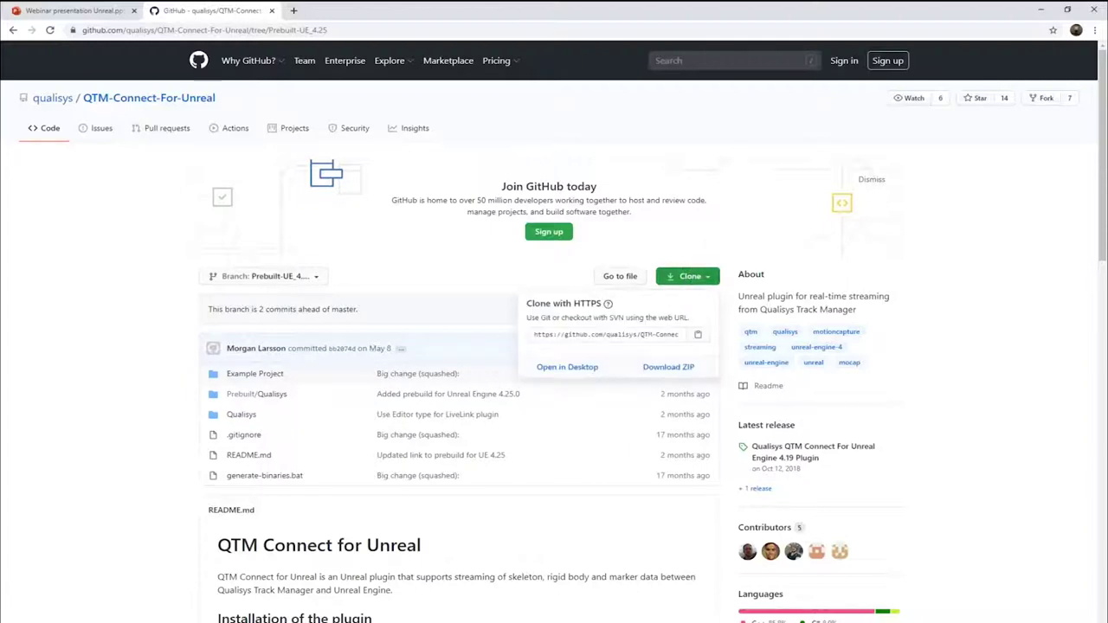
left_click(668, 367)
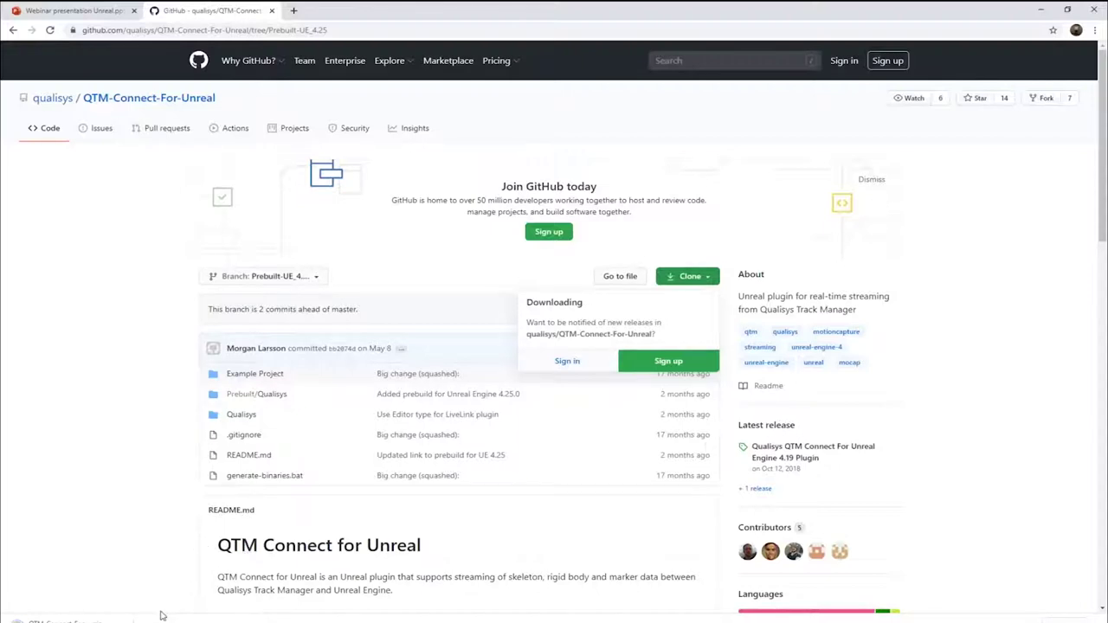
Step: Show the downloading ZIP in its Downloads folder and widen the name column to read the full file names
left_click(121, 620)
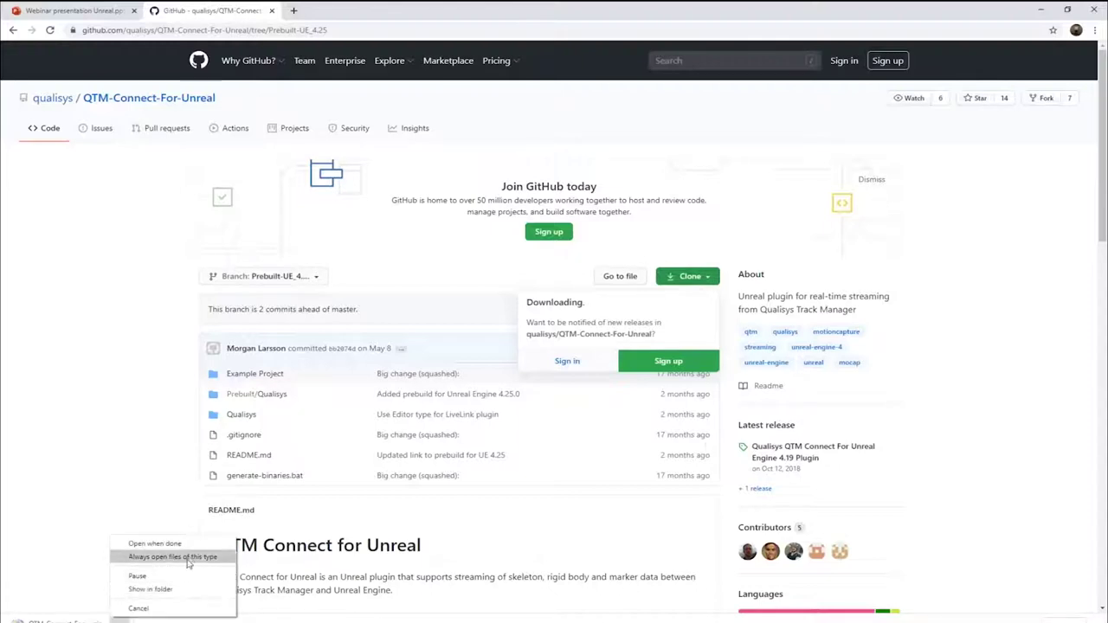
left_click(187, 591)
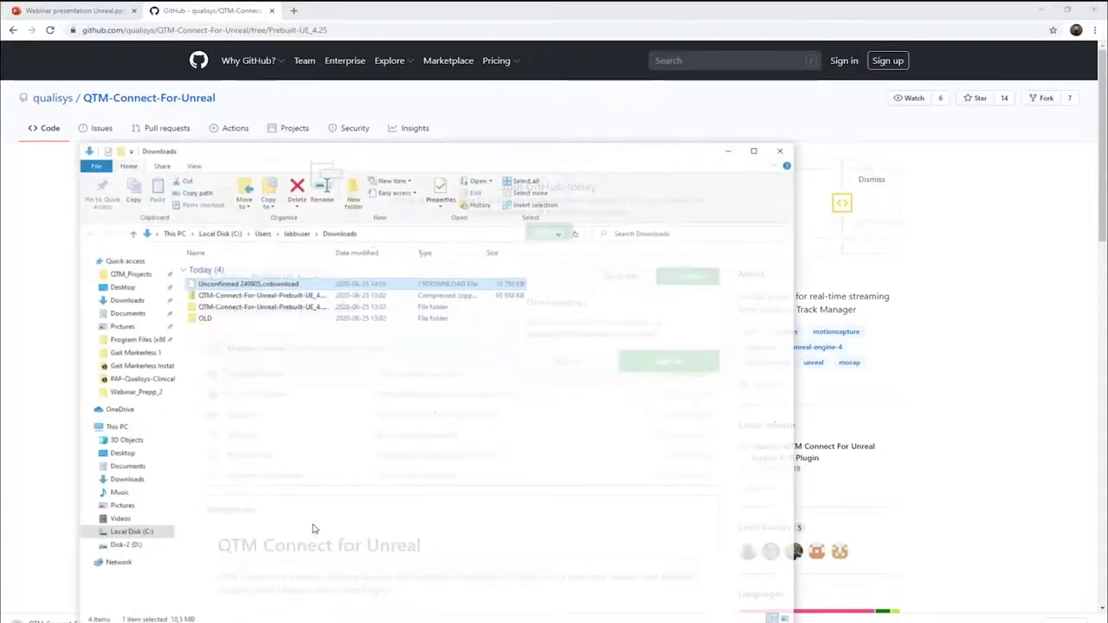
left_click_drag(655, 152, 834, 115)
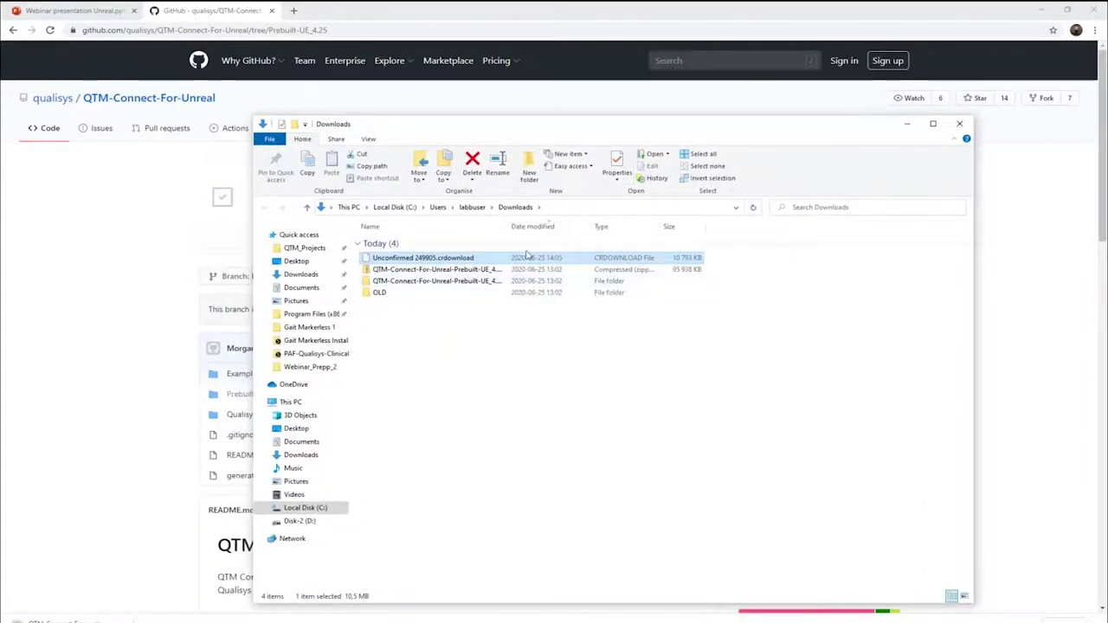
left_click_drag(508, 224, 596, 225)
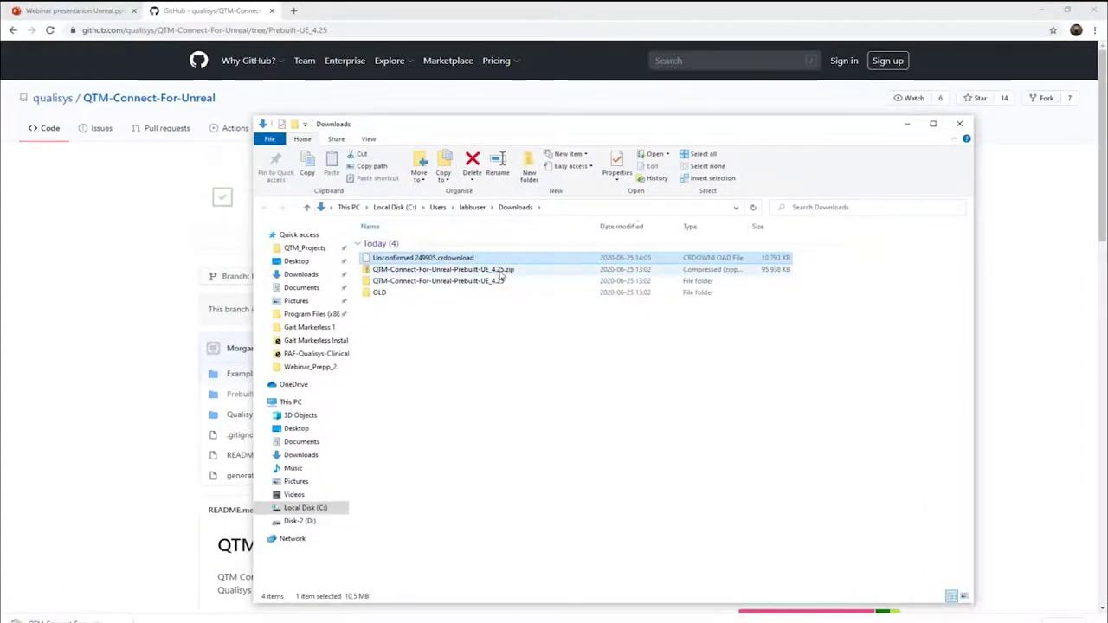
Step: Extract QTM-Connect-For-Unreal-Prebuilt-UE_4.25.zip, replacing the existing files, and open the Prebuilt folder in the extracted copy
left_click(501, 271)
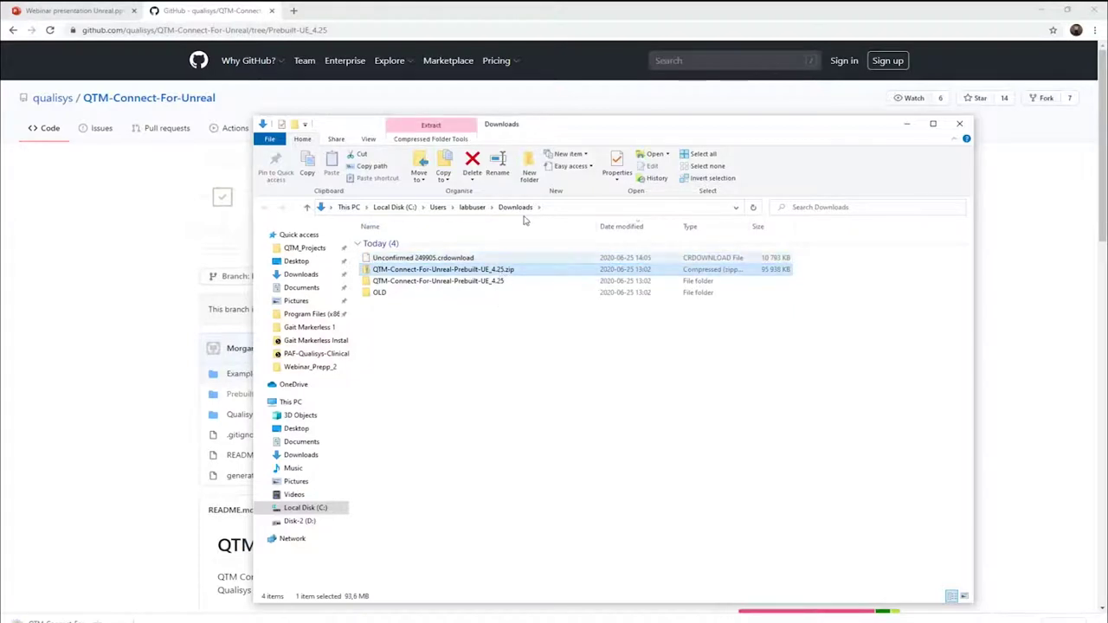
left_click(450, 139)
left_click(842, 165)
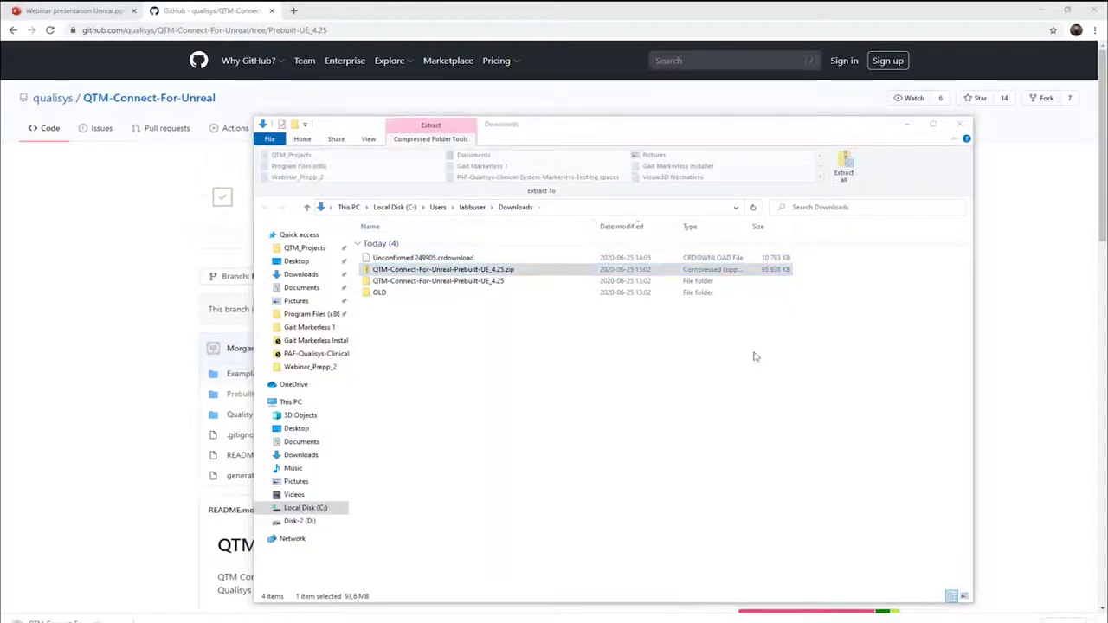
left_click(658, 433)
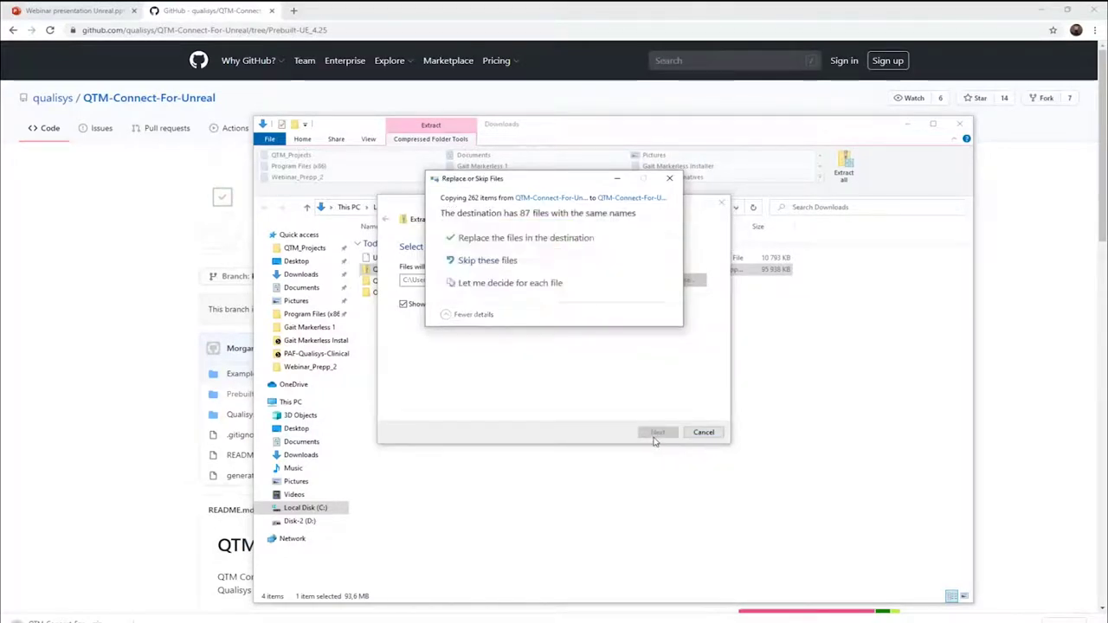
left_click(524, 242)
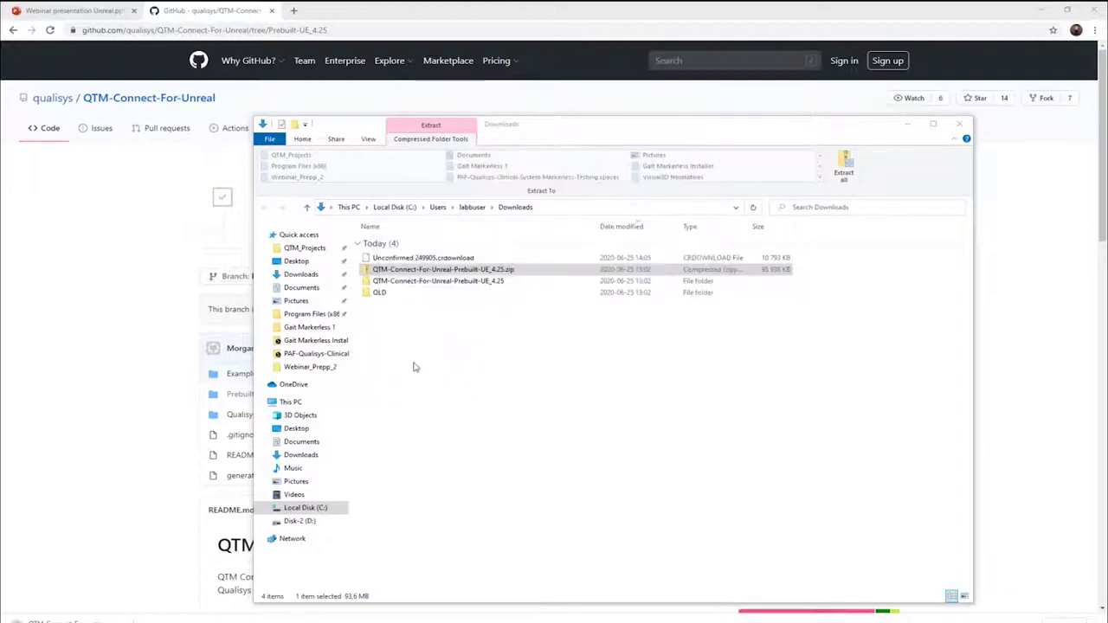
double_click(445, 257)
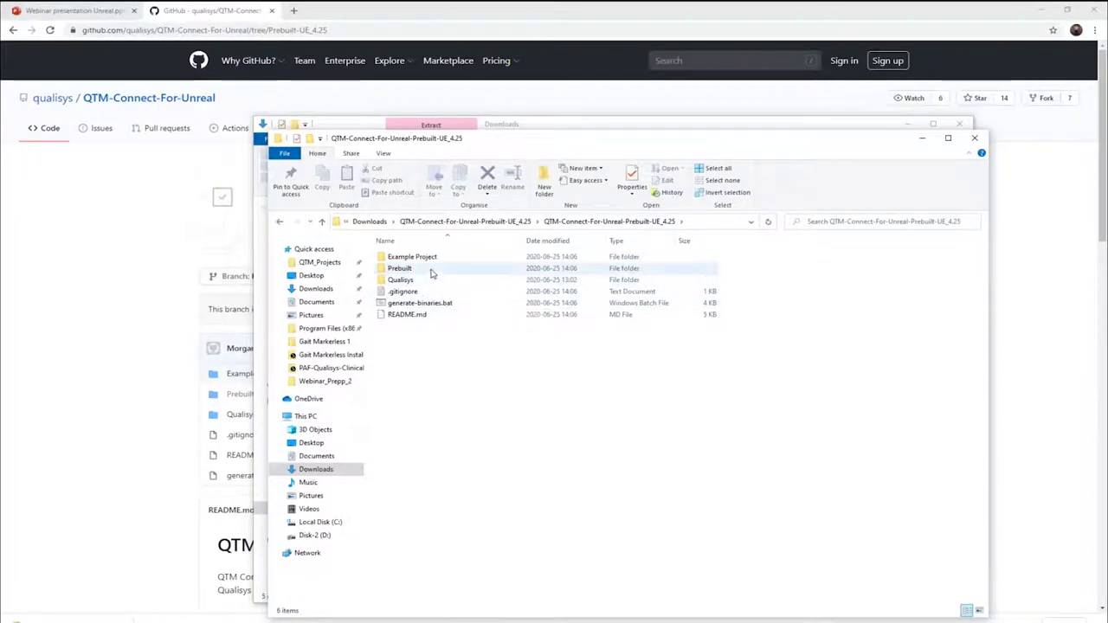
double_click(430, 271)
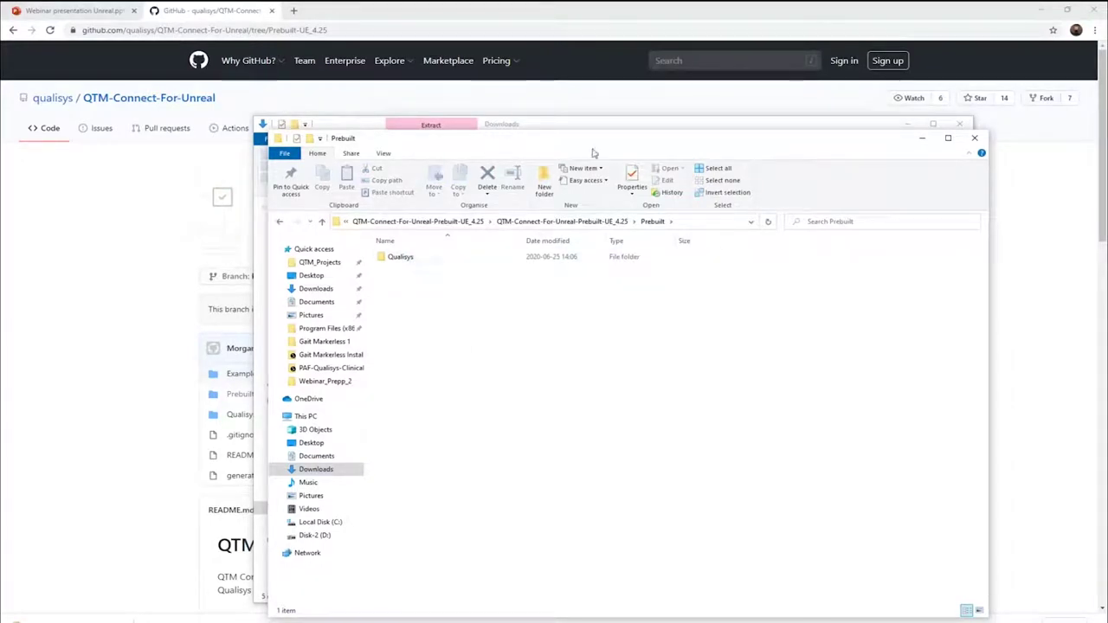
Step: In a separate file window, browse to C:\Program Files\Epic Games\UE_4.25\Engine\Plugins
left_click_drag(622, 149, 387, 116)
left_click(93, 500)
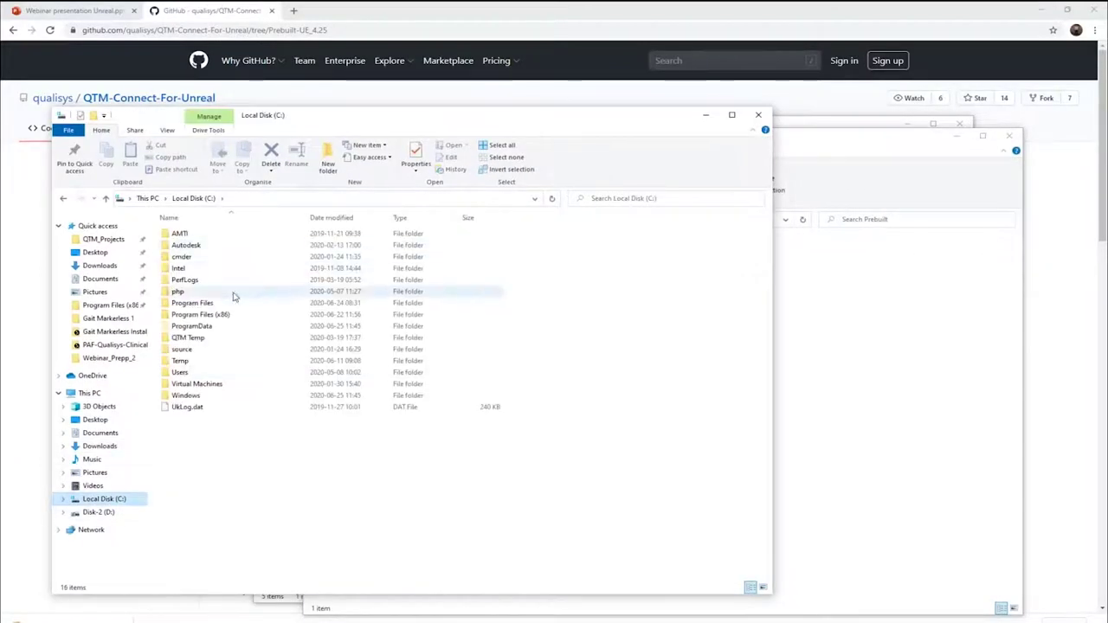
left_click(212, 304)
double_click(217, 306)
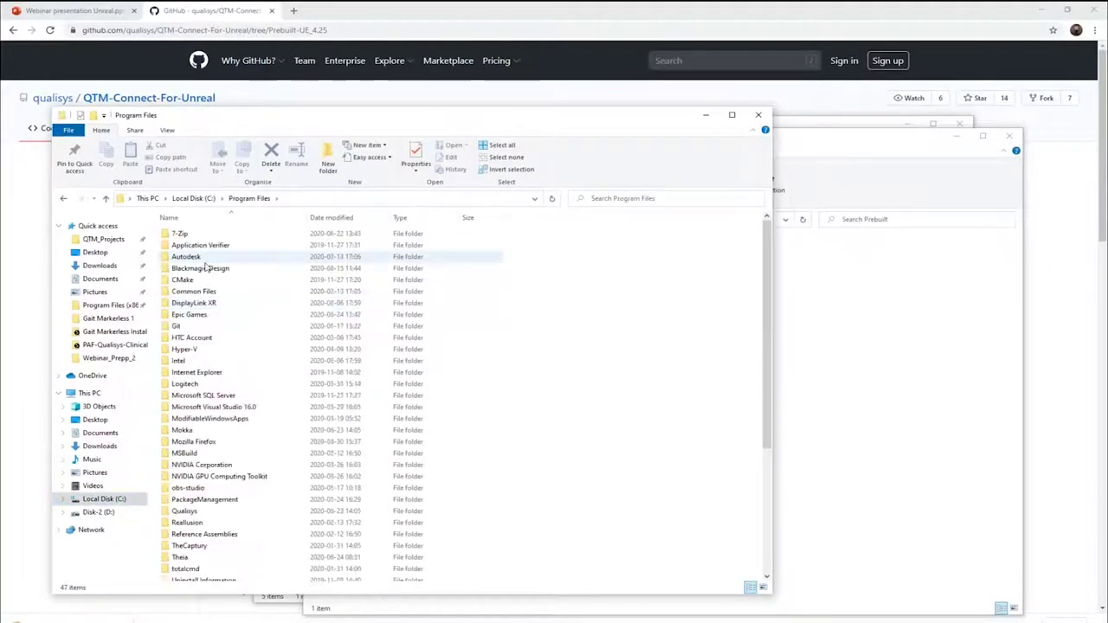
double_click(201, 314)
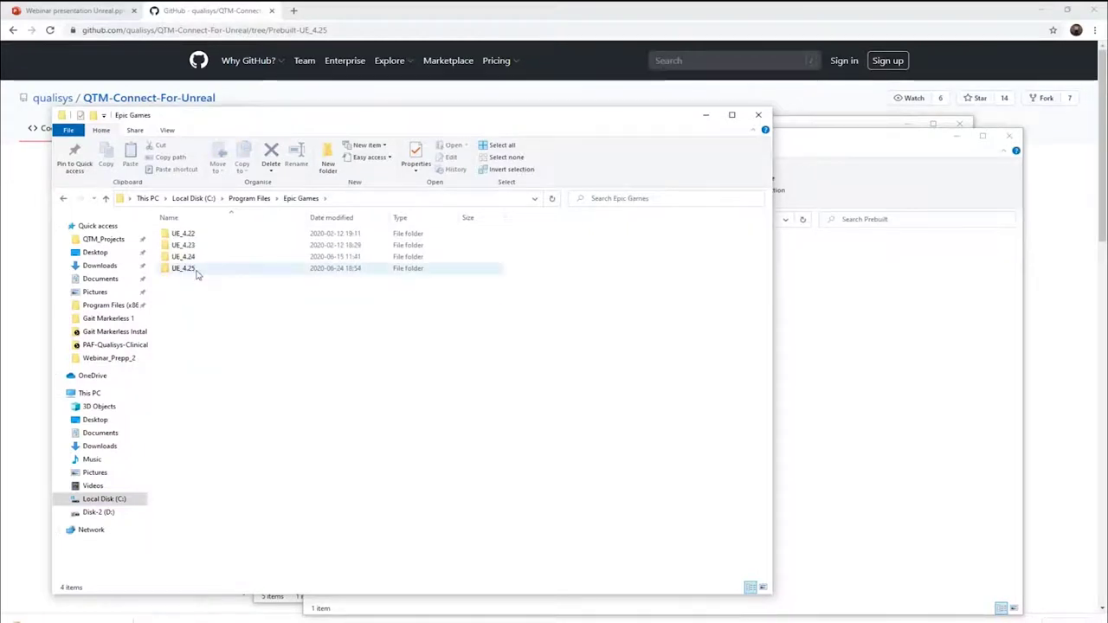
double_click(199, 268)
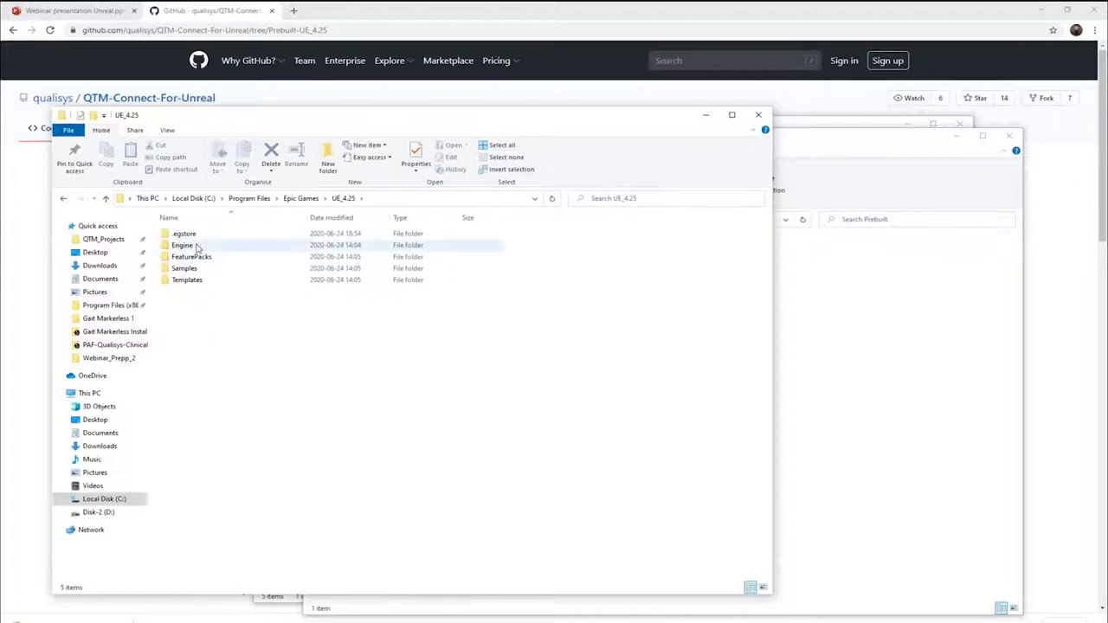
double_click(198, 248)
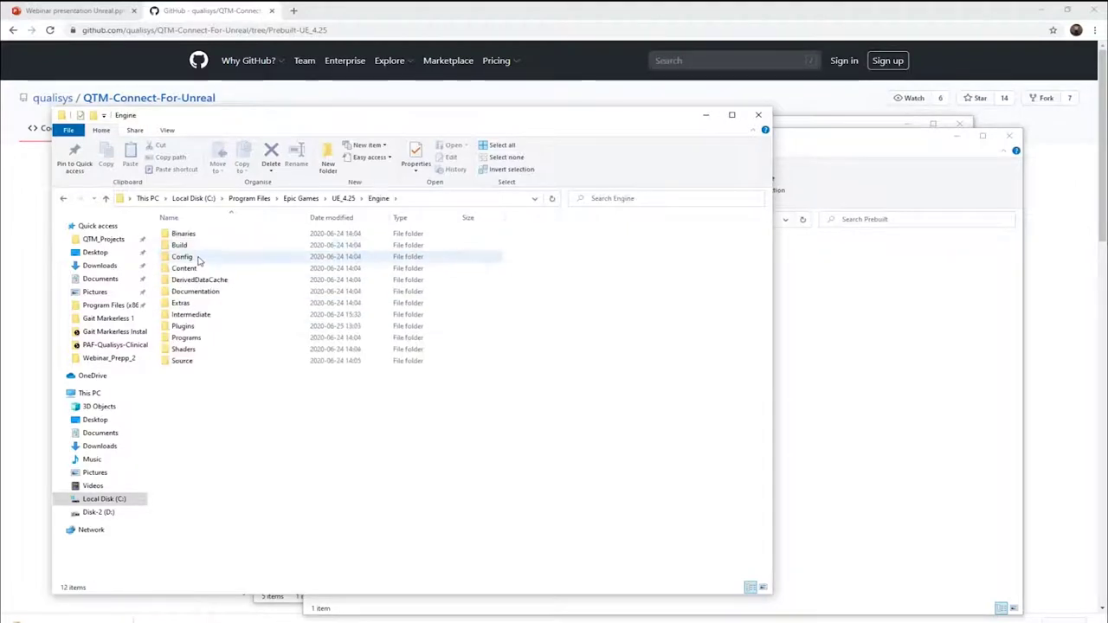
double_click(202, 326)
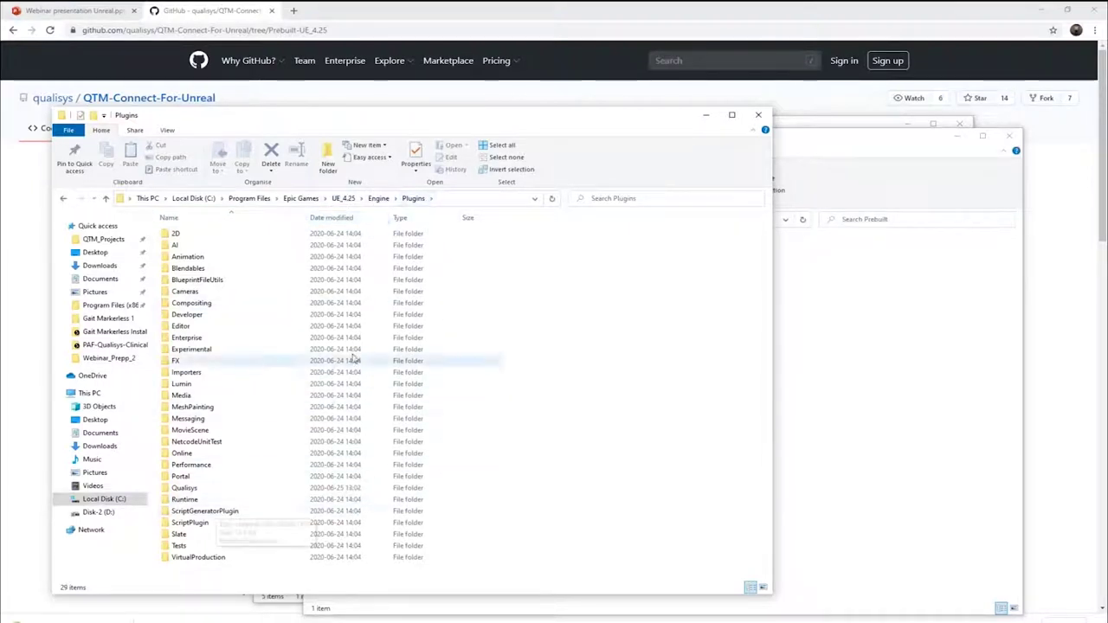
Step: Copy the Qualisys folder from Prebuilt into the UE_4.25 engine's Plugins folder, replacing the files already there
left_click(794, 386)
left_click_drag(411, 253, 226, 585)
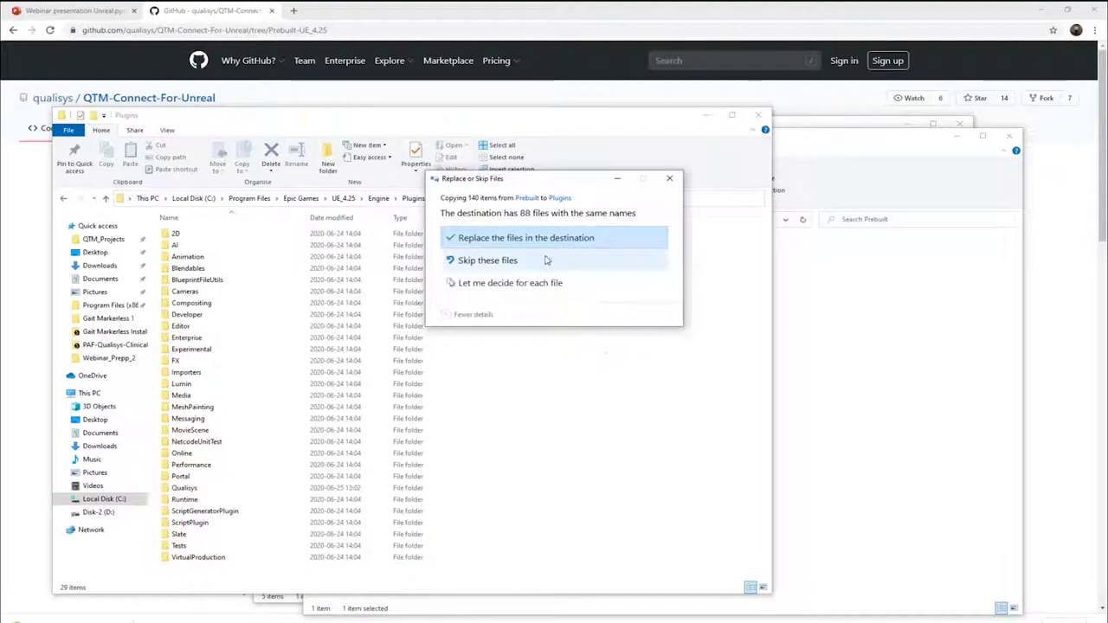
left_click(541, 240)
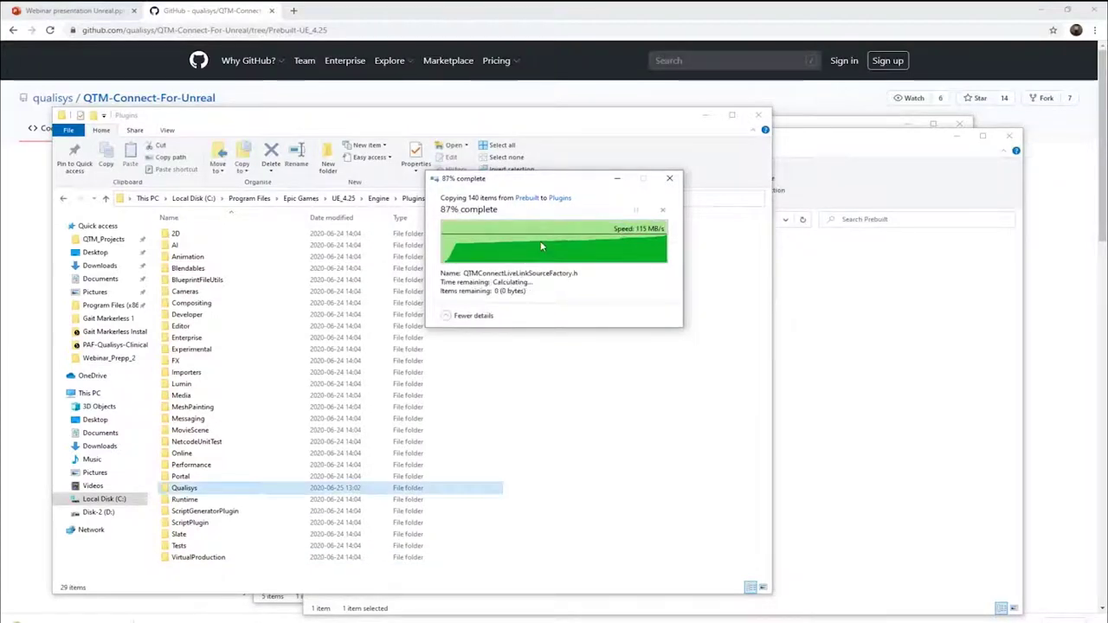
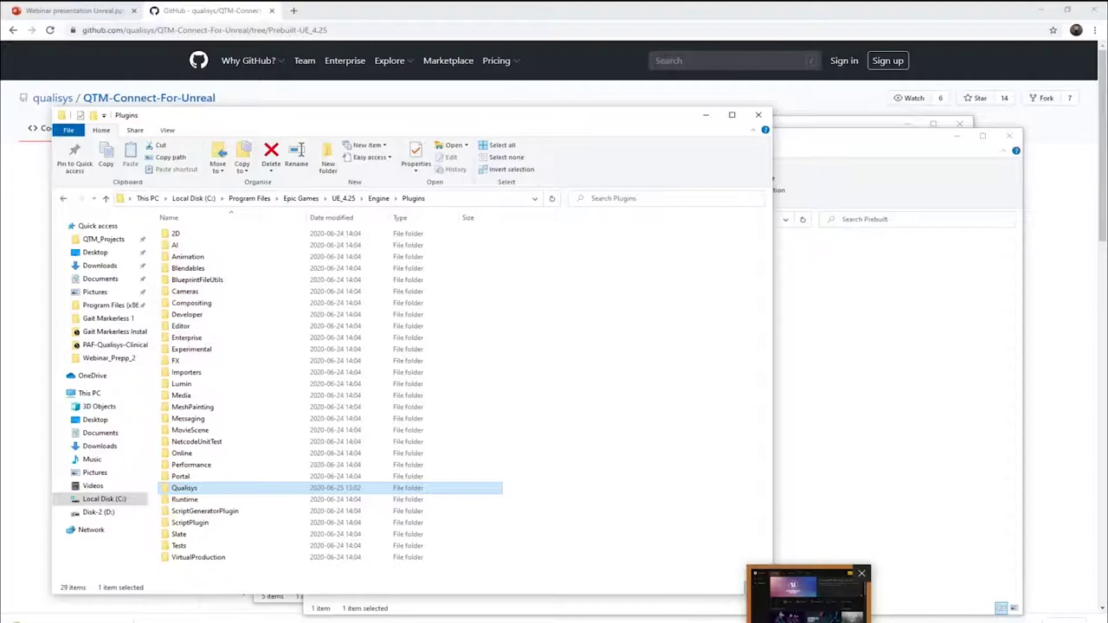
Step: Switch to the Epic Games Launcher and launch Unreal Engine 4.25.1 from the installed engine versions
left_click(812, 611)
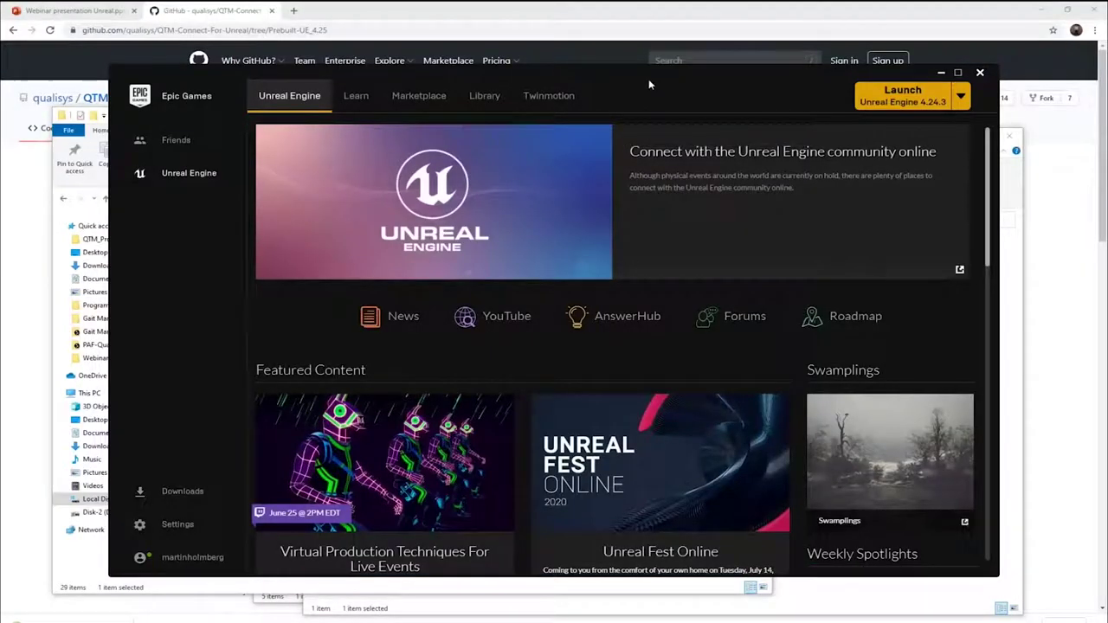
mouse_move(641, 79)
left_mouse_down()
mouse_move(671, 84)
mouse_move(636, 88)
left_mouse_up()
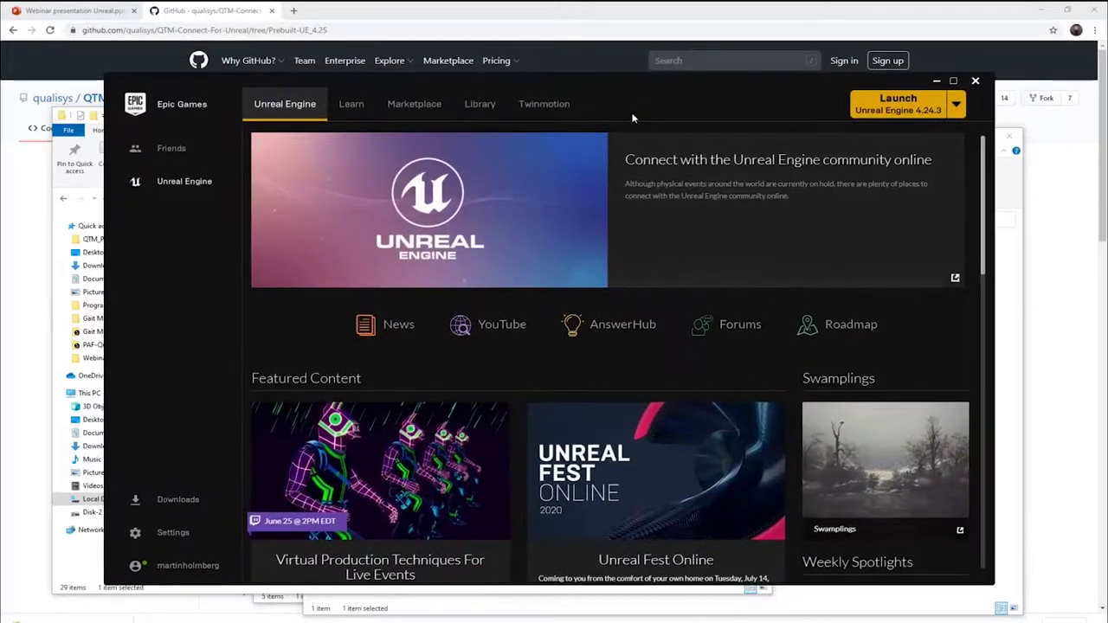
left_click(480, 104)
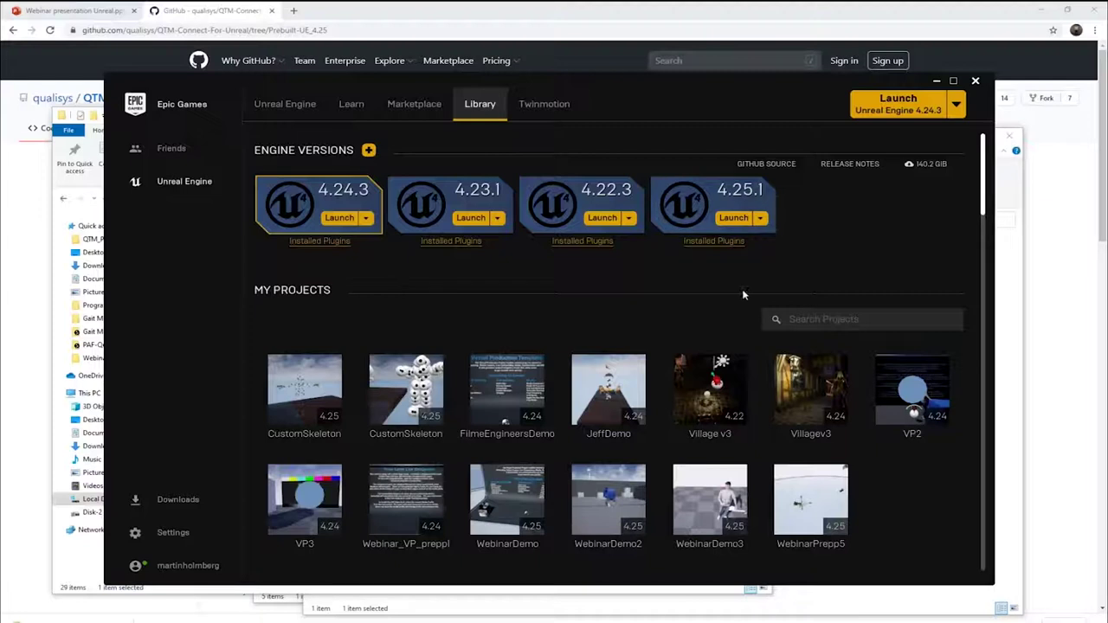
left_click(735, 219)
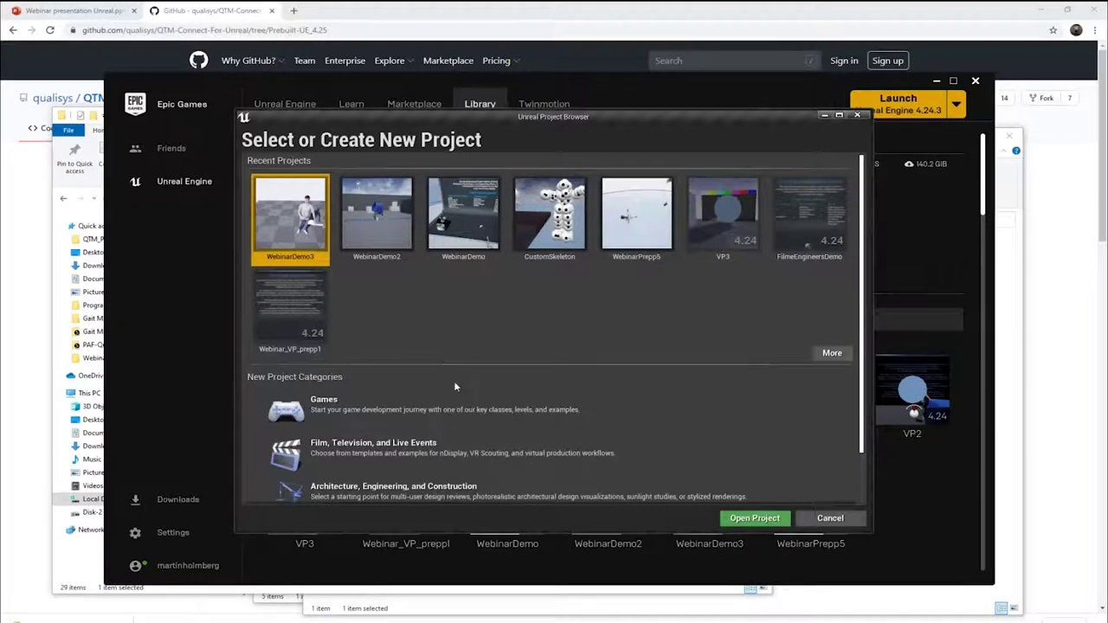
Step: Create a Film, Television, and Live Events project from the Blank template, named Webinar20200625
left_click(445, 455)
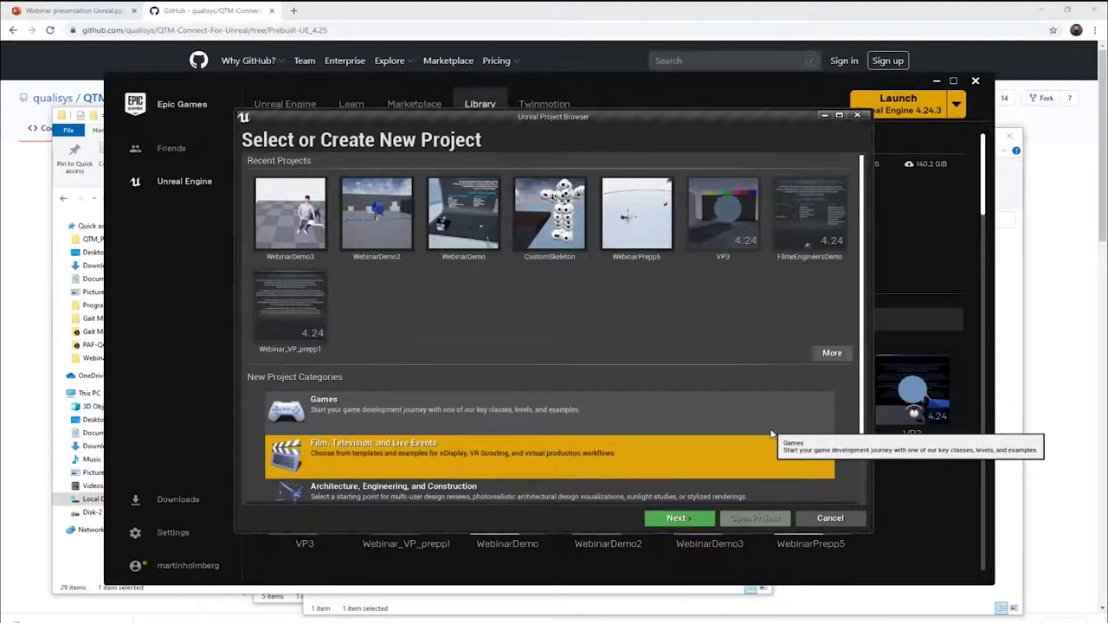
left_click(684, 520)
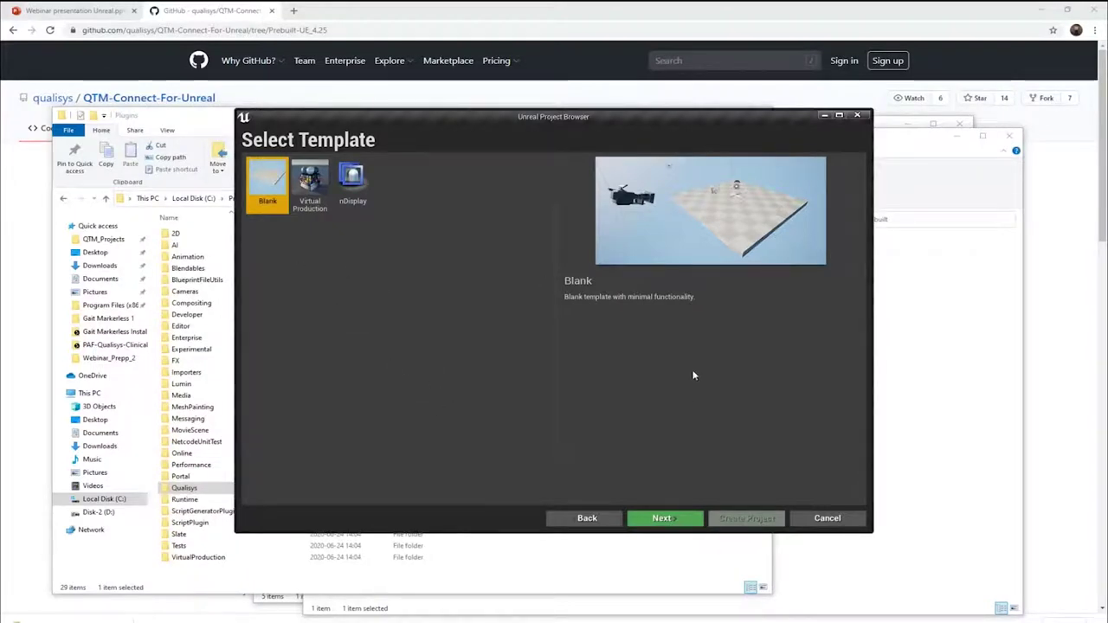
left_click(662, 518)
left_click_drag(639, 482, 591, 483)
type("Webinar")
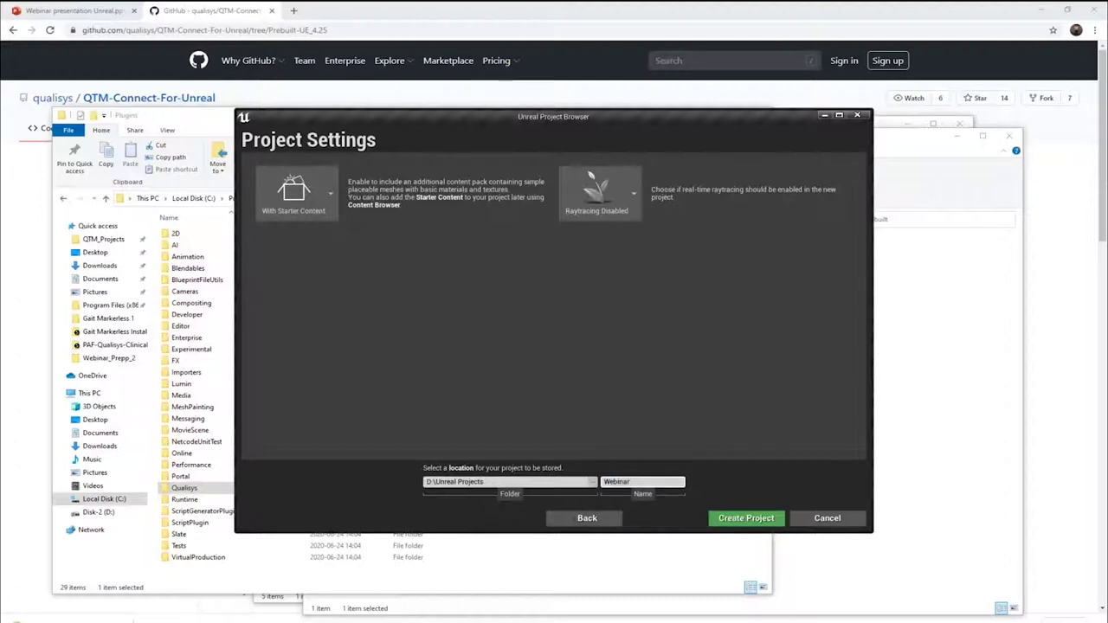
type("20200625")
left_click(743, 518)
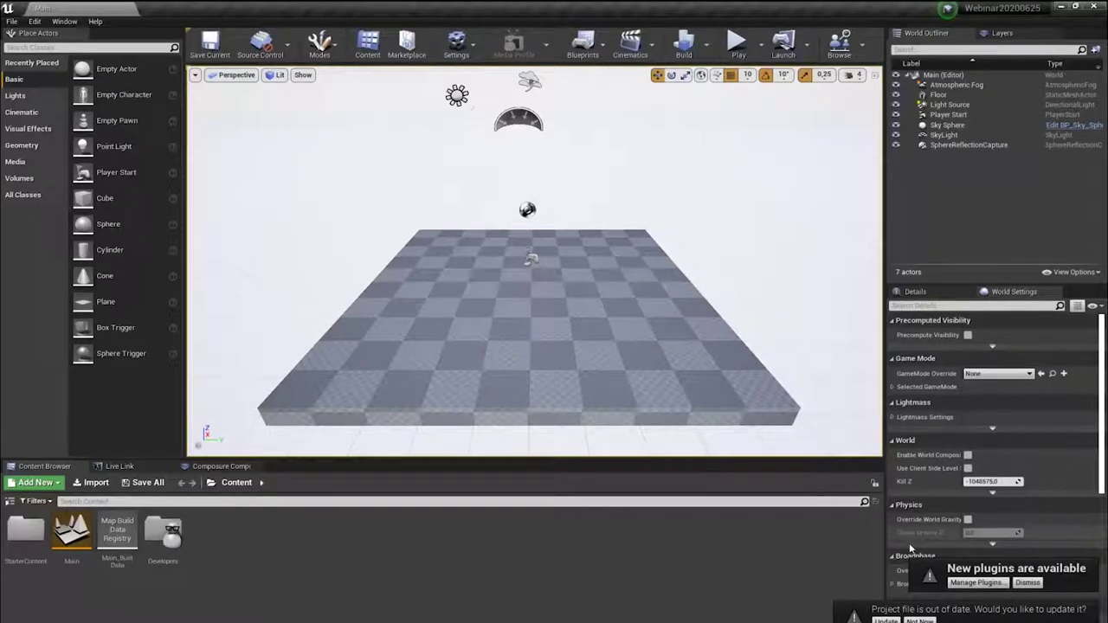
Step: Enable the QTMConnectLiveLink plugin from the newly available plugins, restart the editor and close the plugin manager
left_click(975, 582)
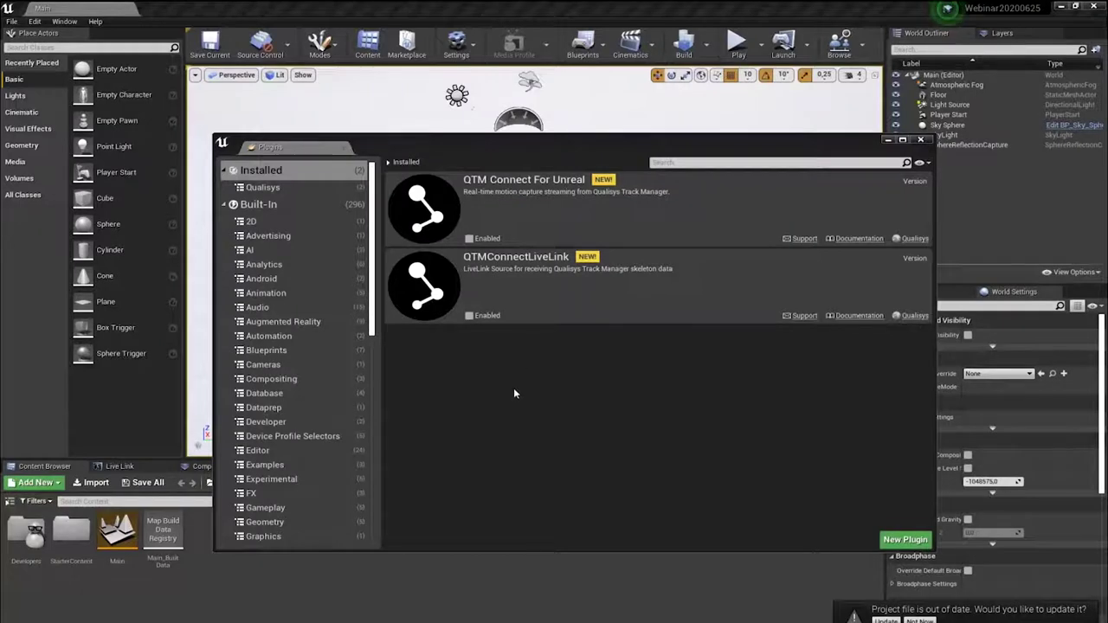
left_click(469, 317)
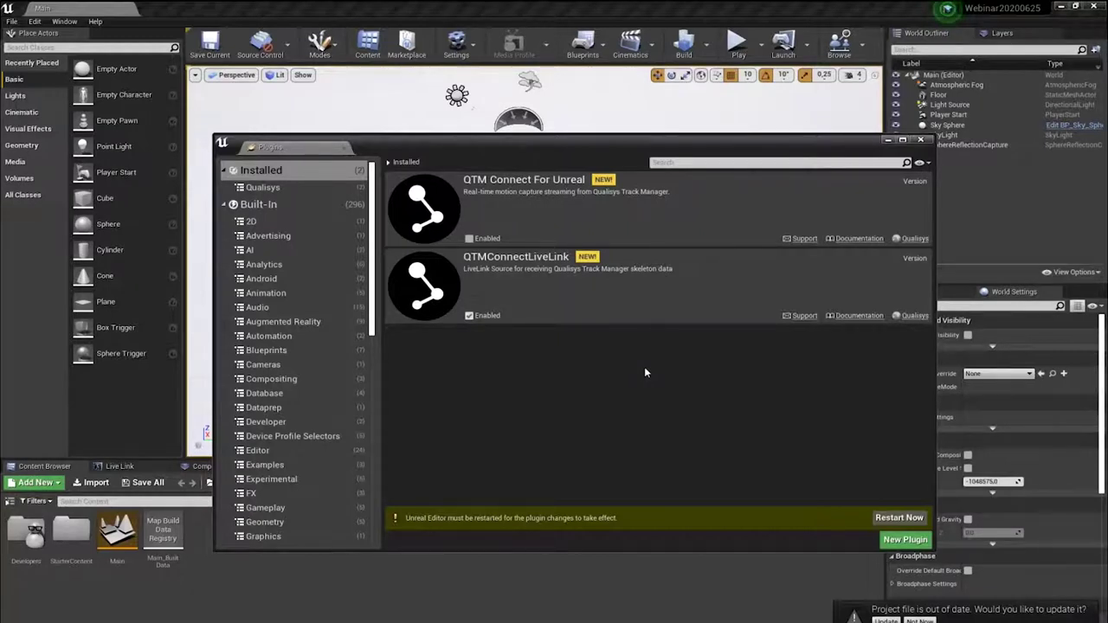
left_click(898, 517)
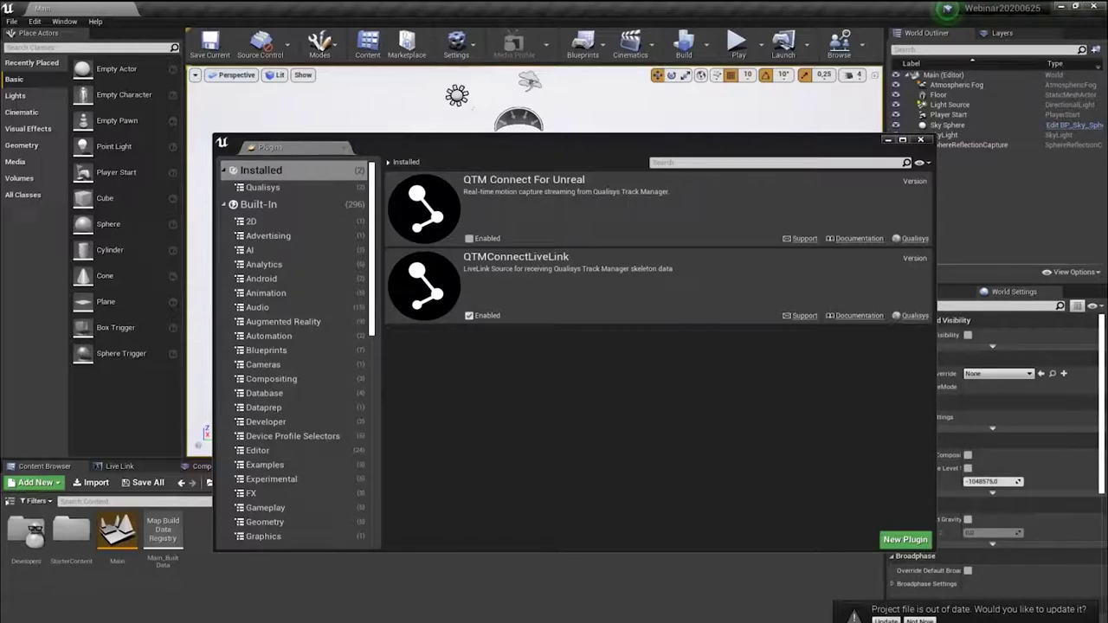
left_click(922, 139)
Step: Close the docked Live Link view and reopen it from the level editor's available views
left_click_drag(537, 346, 496, 306)
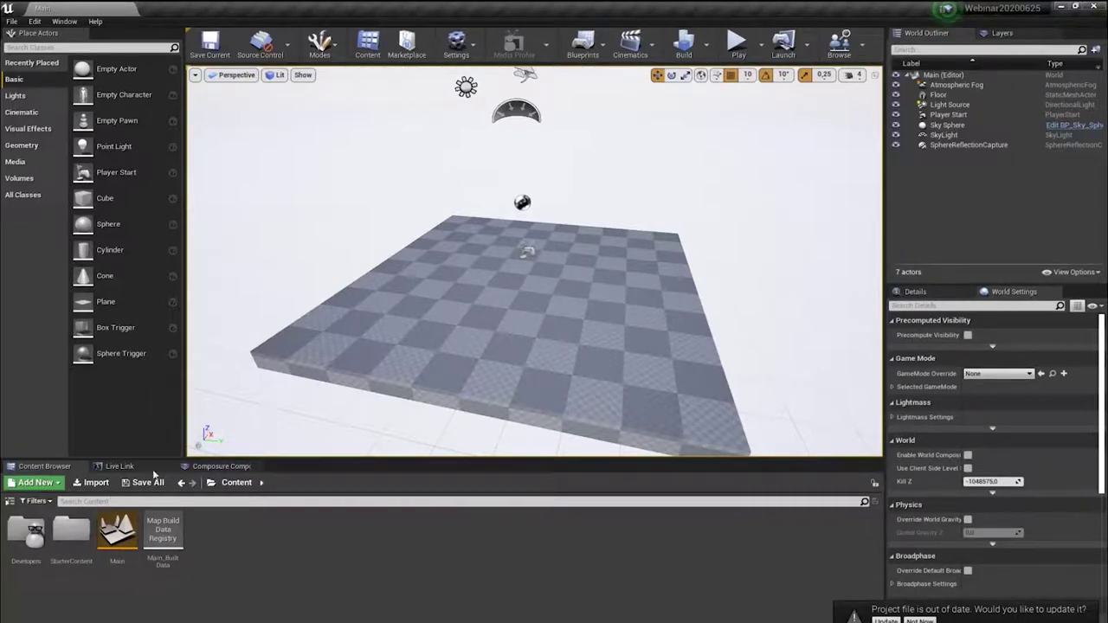
right_click_drag(358, 399, 228, 380)
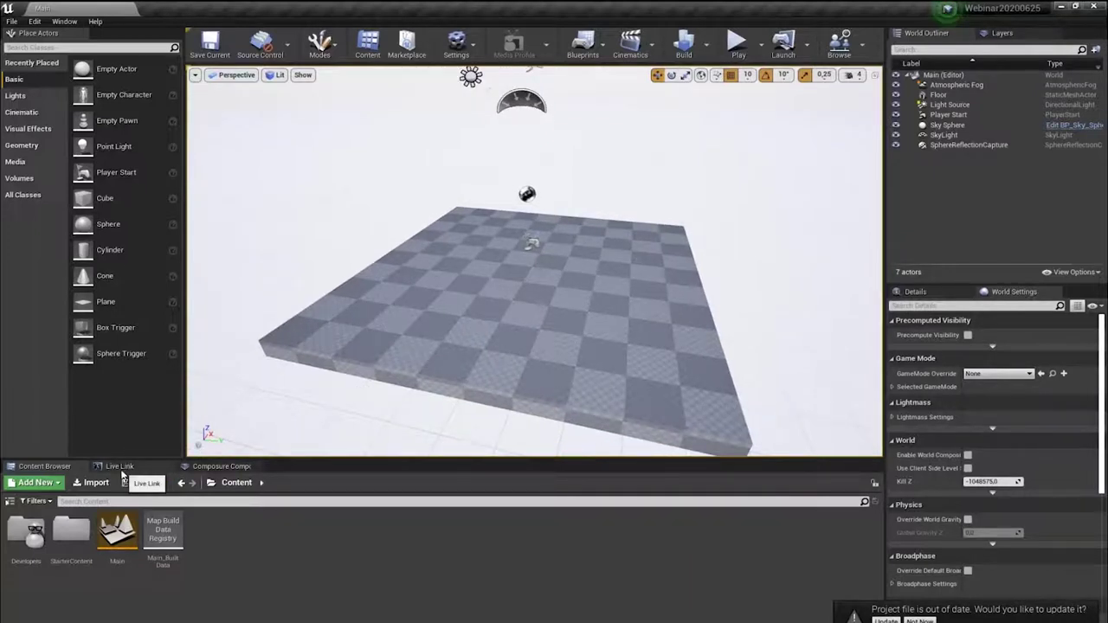
left_click(169, 467)
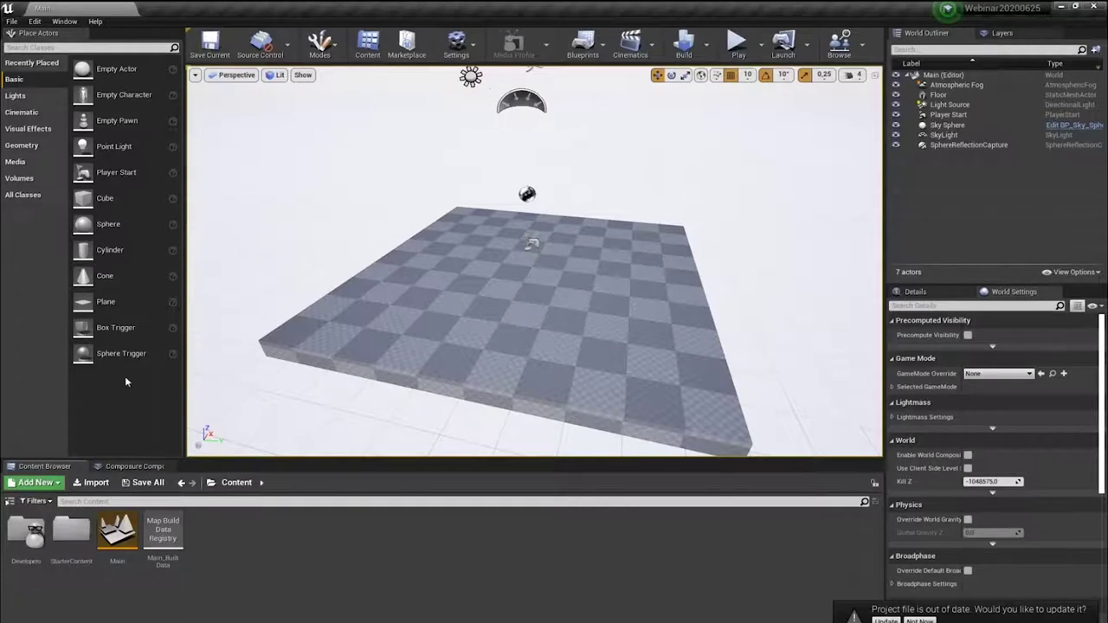
left_click(68, 21)
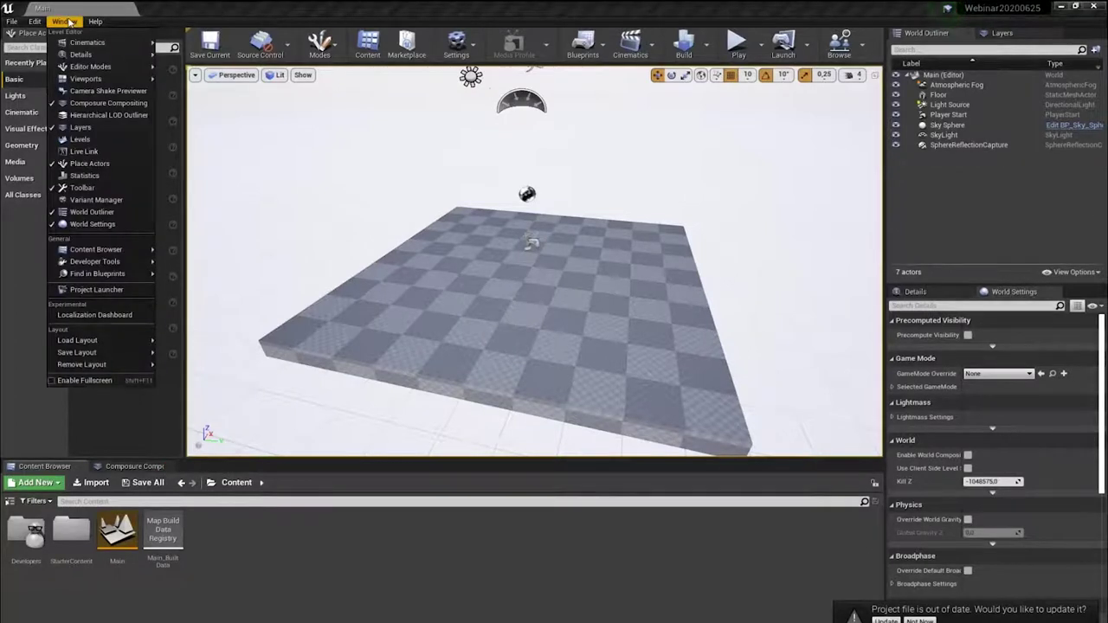
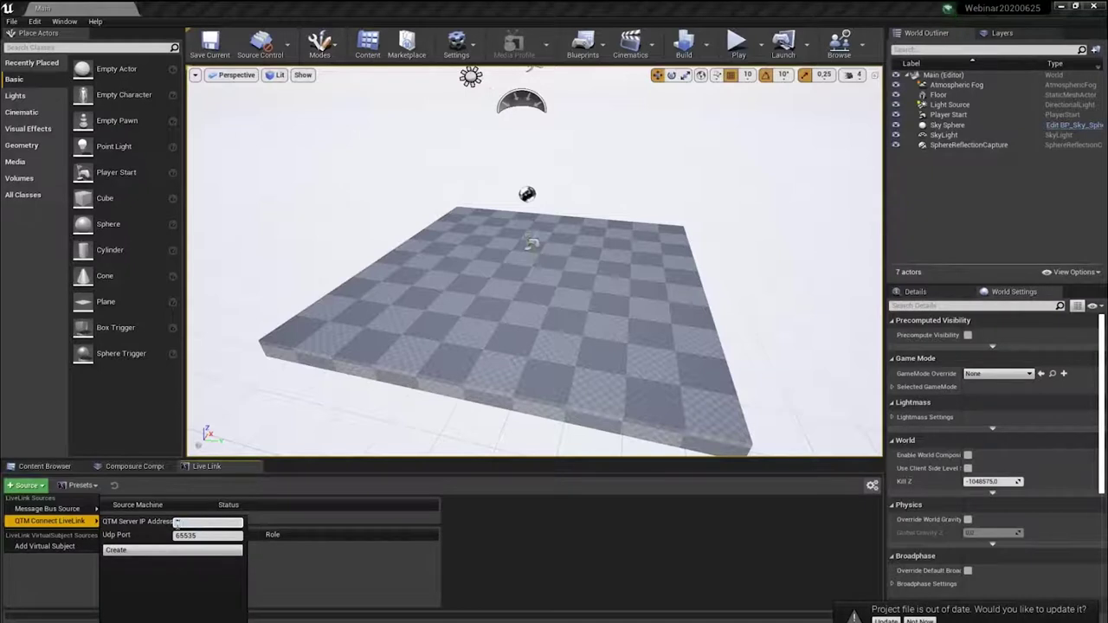
type("168.10")
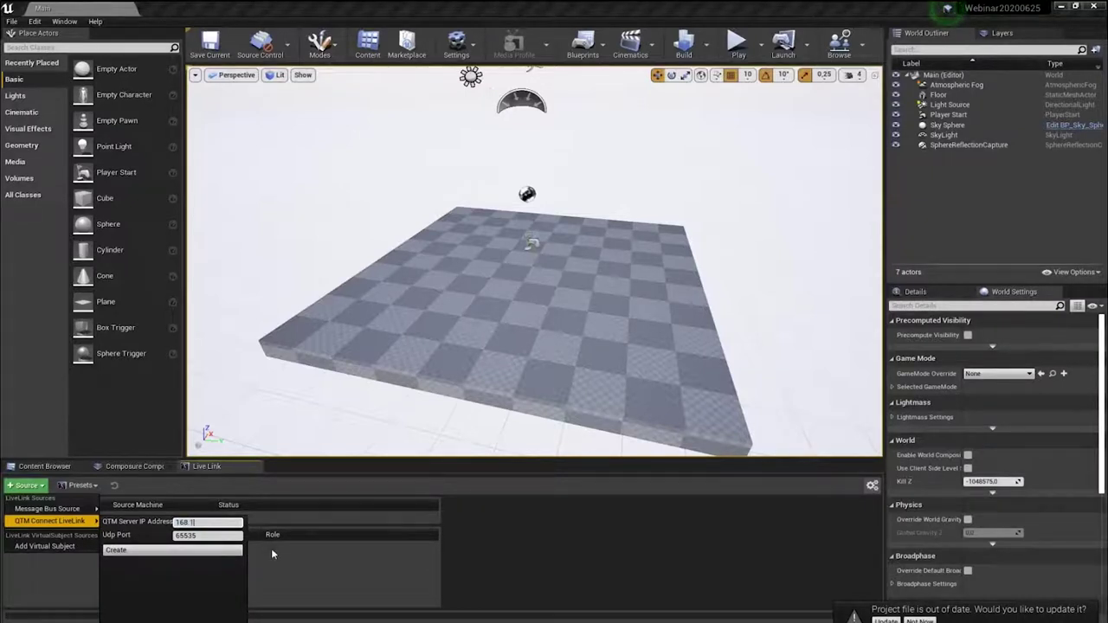
key("BackSpace")
key("BackSpace")
key("BackSpace")
key("BackSpace")
key("BackSpace")
key("BackSpace")
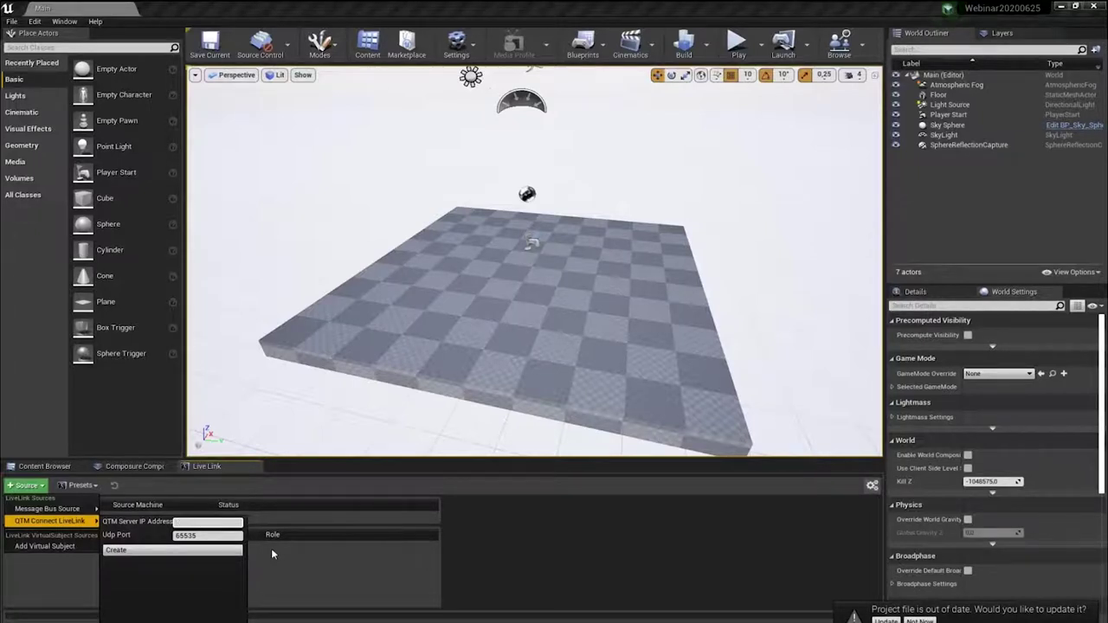
Step: Create a QTM Connect LiveLink source with the QTM server IP address 192.168.10.102
type("192.168.10.102")
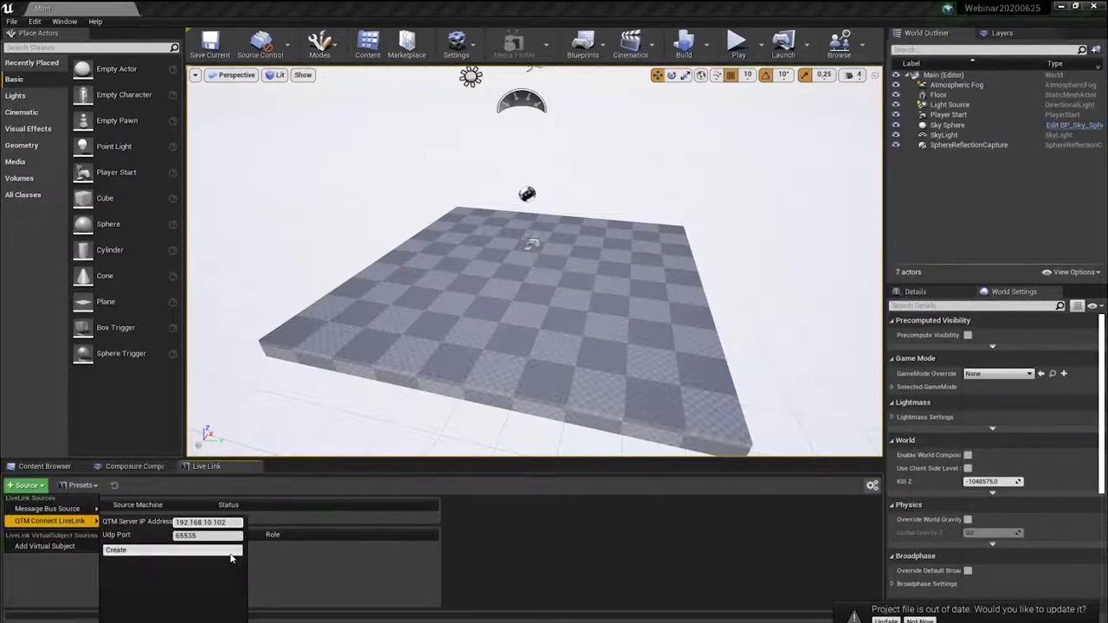
left_click(230, 551)
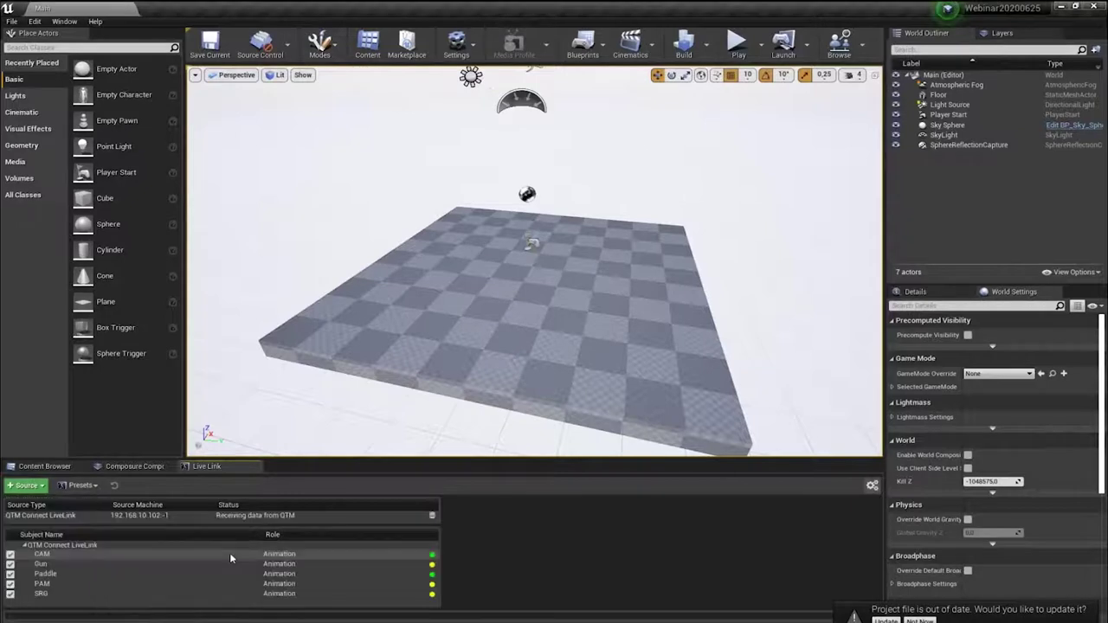
Step: Examine the QTM Connect LiveLink source's evaluation modes and its advanced buffer settings, enlarging the Live Link area
left_click(275, 516)
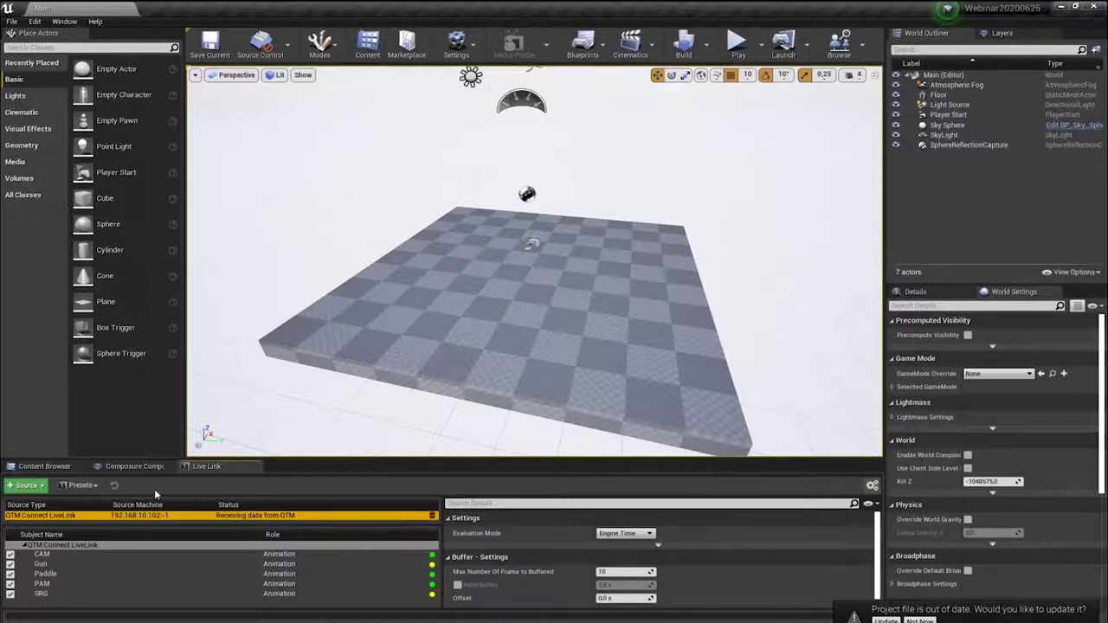
left_click_drag(362, 460, 362, 313)
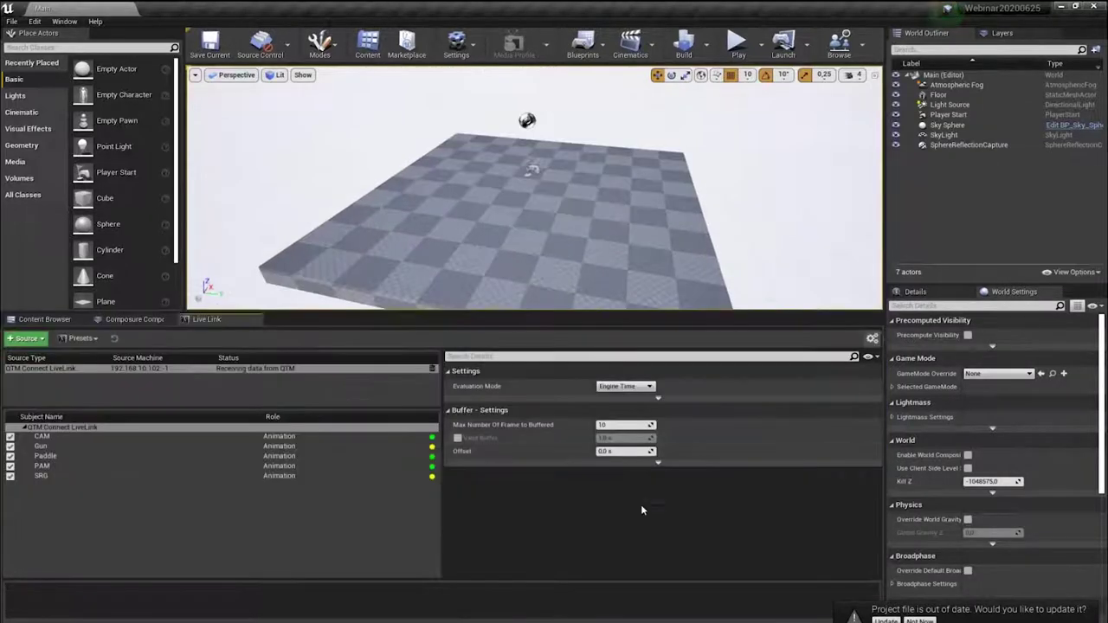
left_click(658, 463)
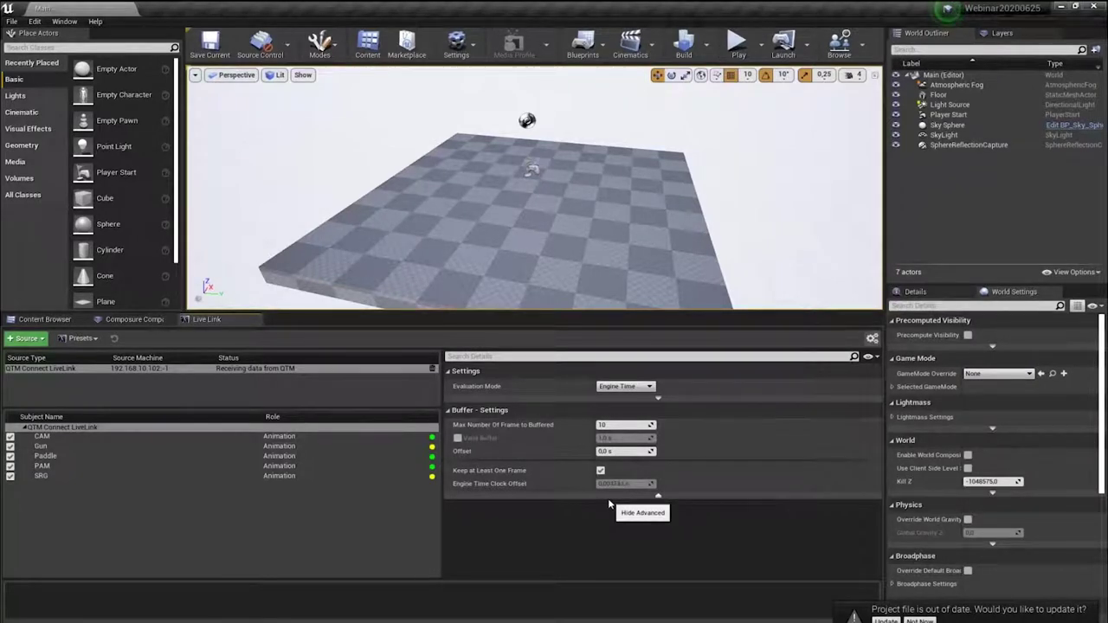
left_click(625, 386)
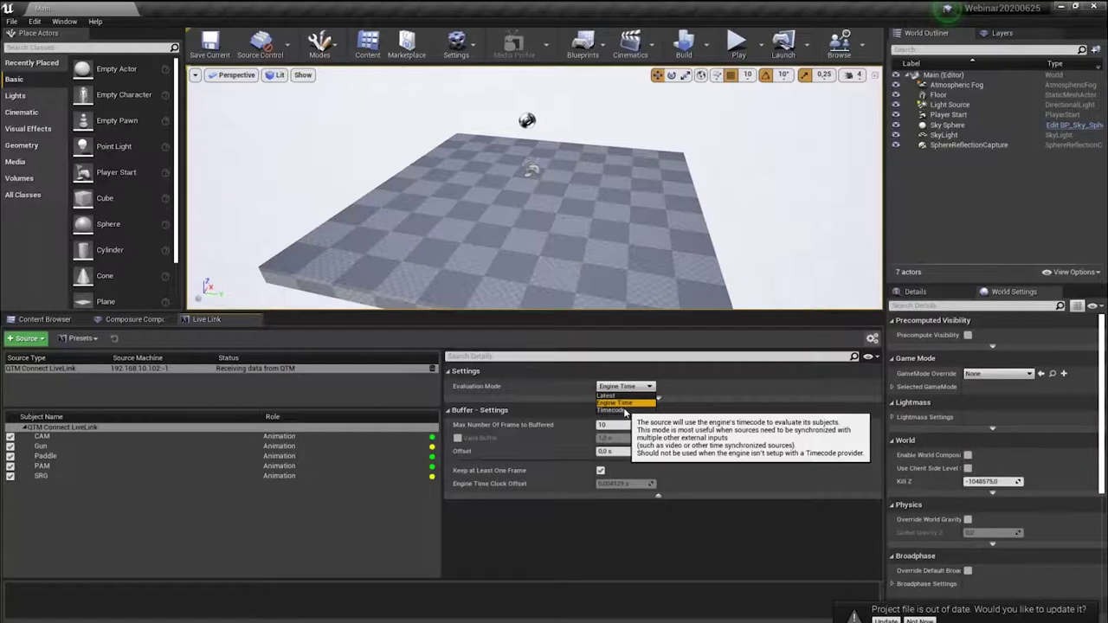
left_click(624, 410)
left_click(678, 373)
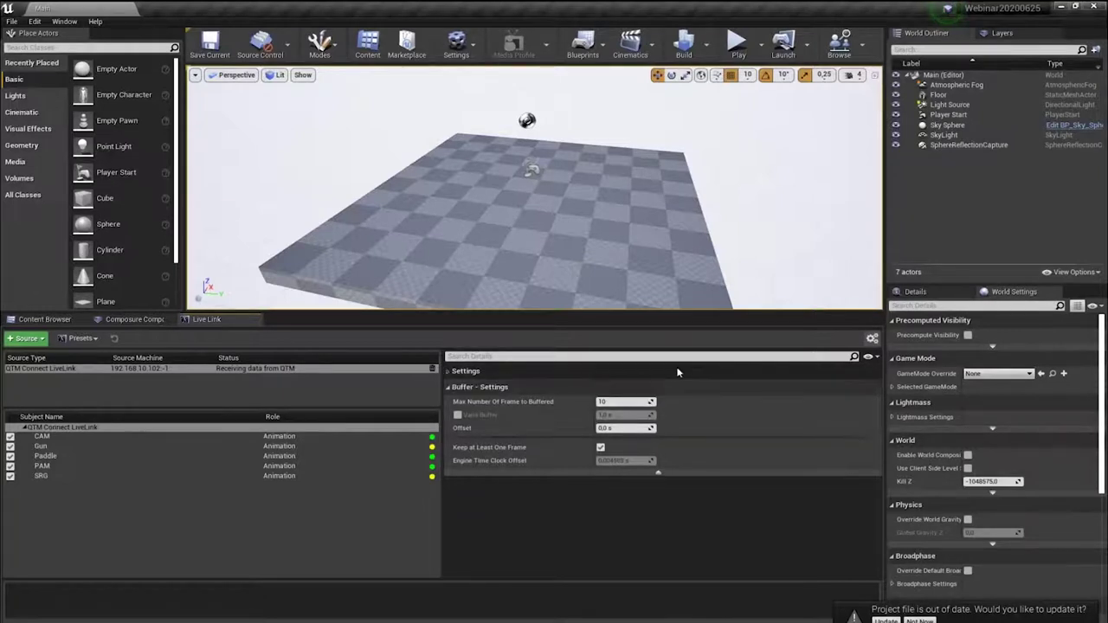
left_click(678, 373)
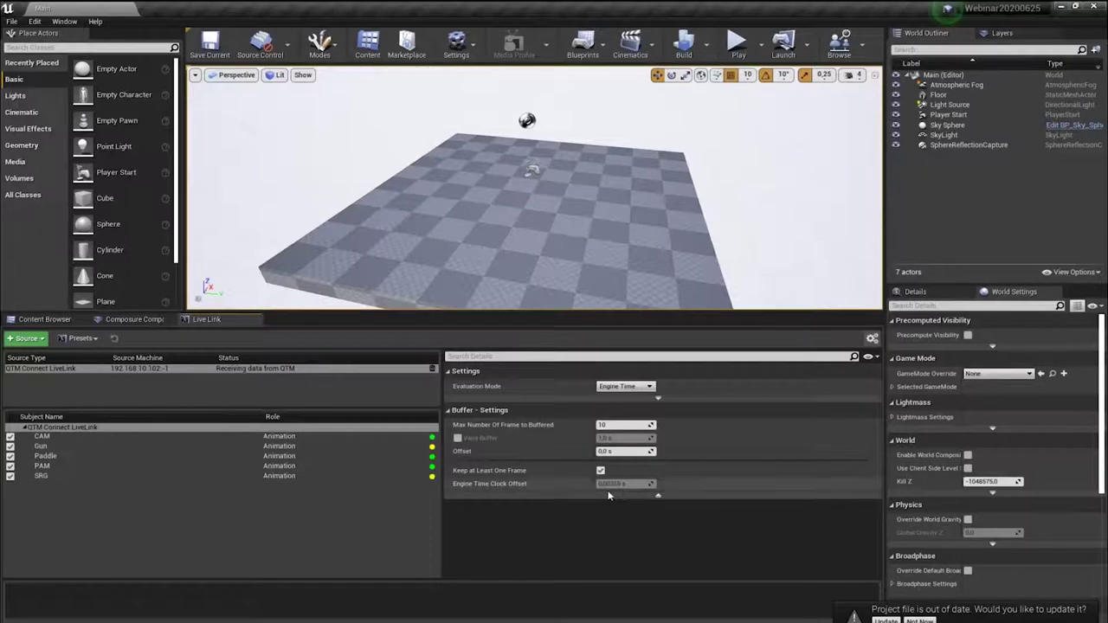
mouse_move(613, 487)
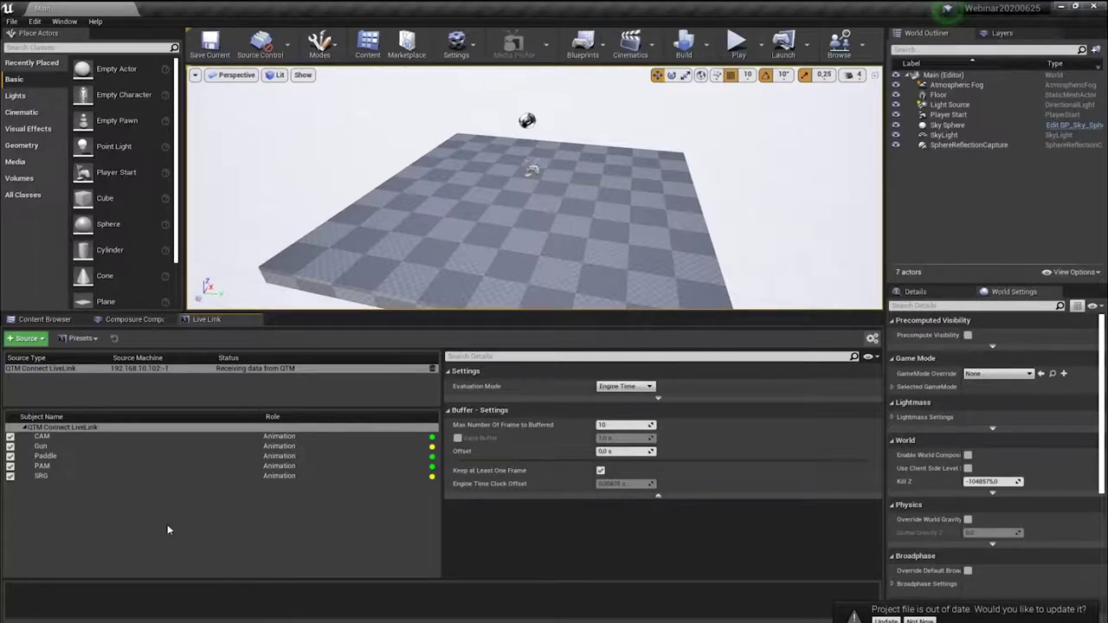
Step: Look through the streamed subjects and inspect PAM's frame data, expanding the transform of its first bone
left_click(81, 435)
left_click(84, 445)
left_click(88, 456)
left_click(113, 466)
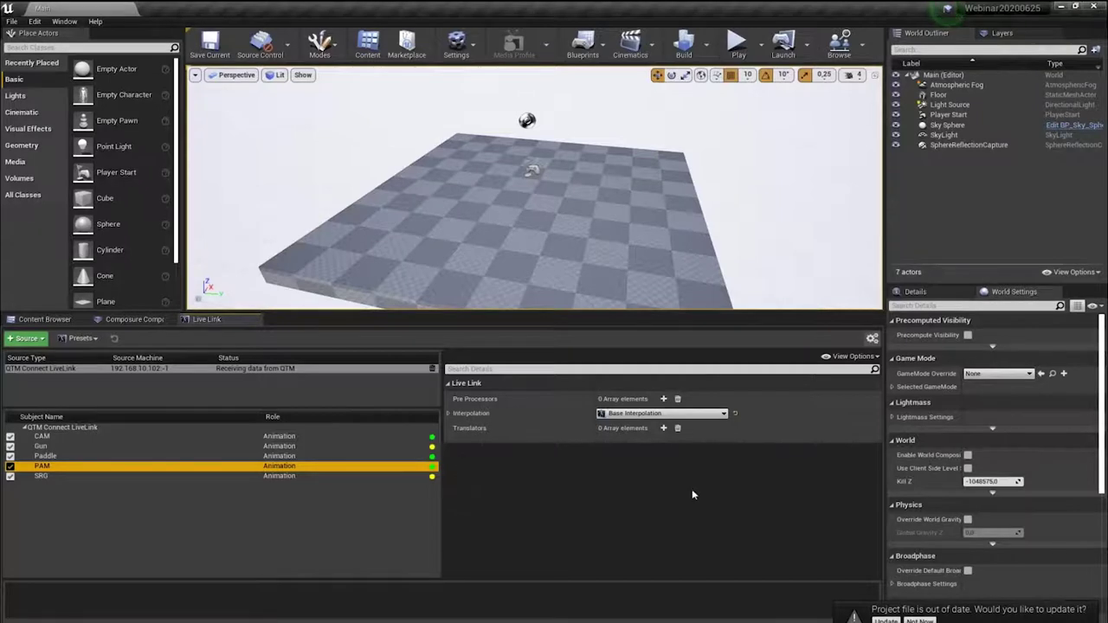
left_click(861, 360)
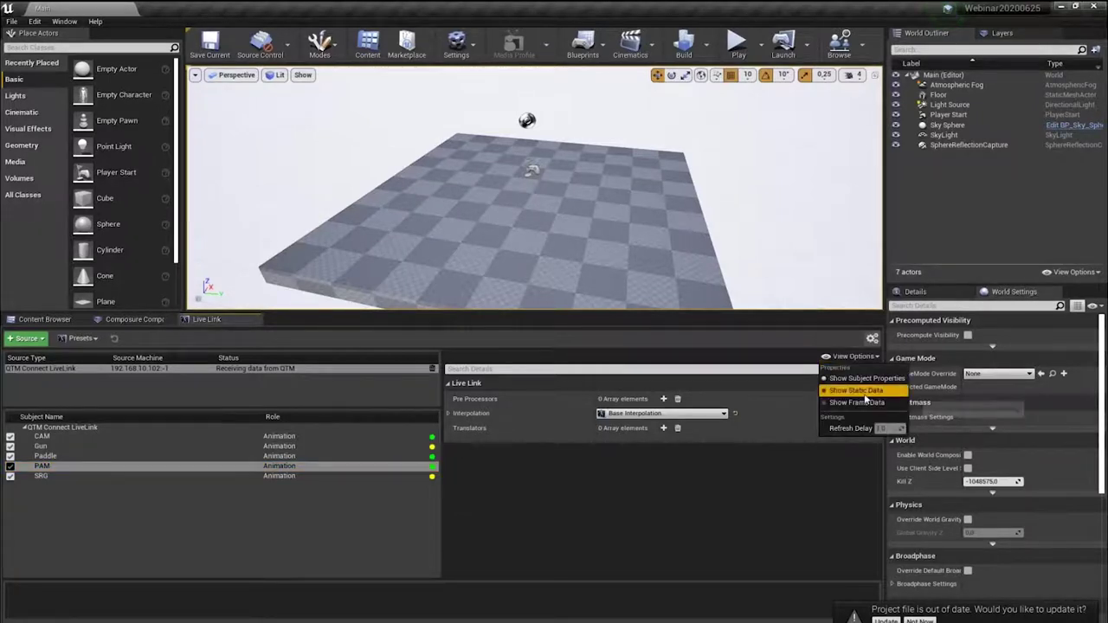
left_click(869, 410)
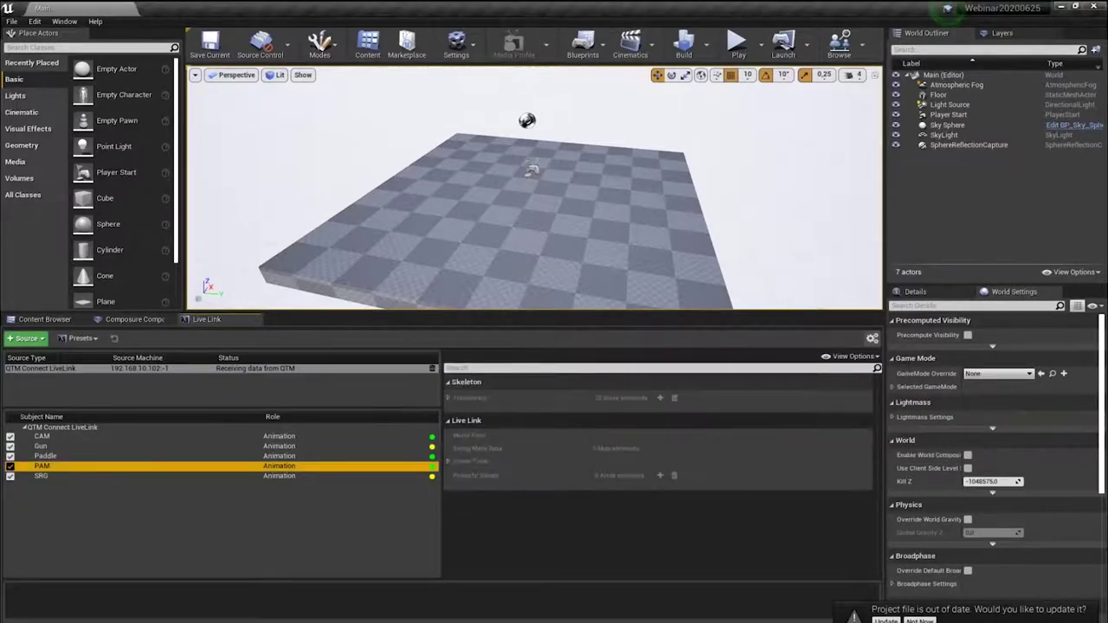
left_click(452, 396)
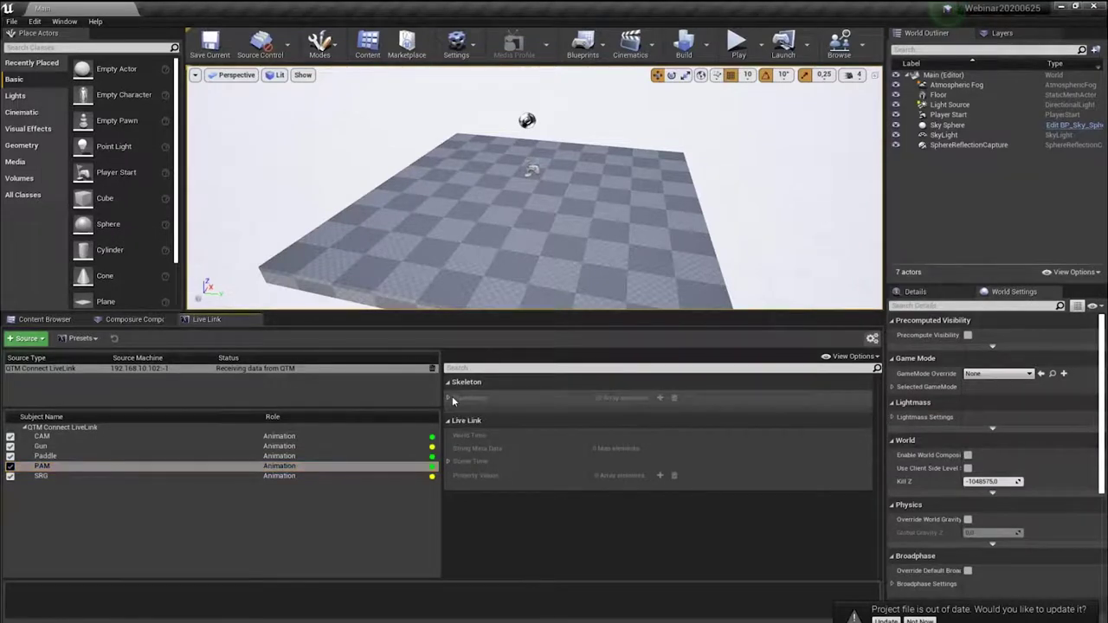
left_click(448, 398)
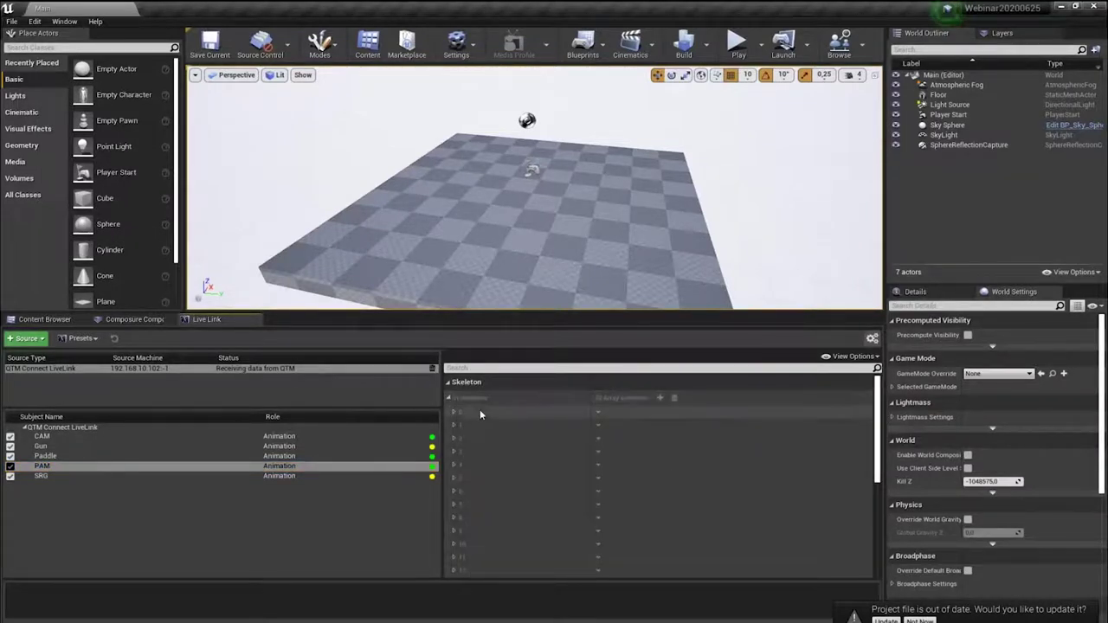
left_click(452, 412)
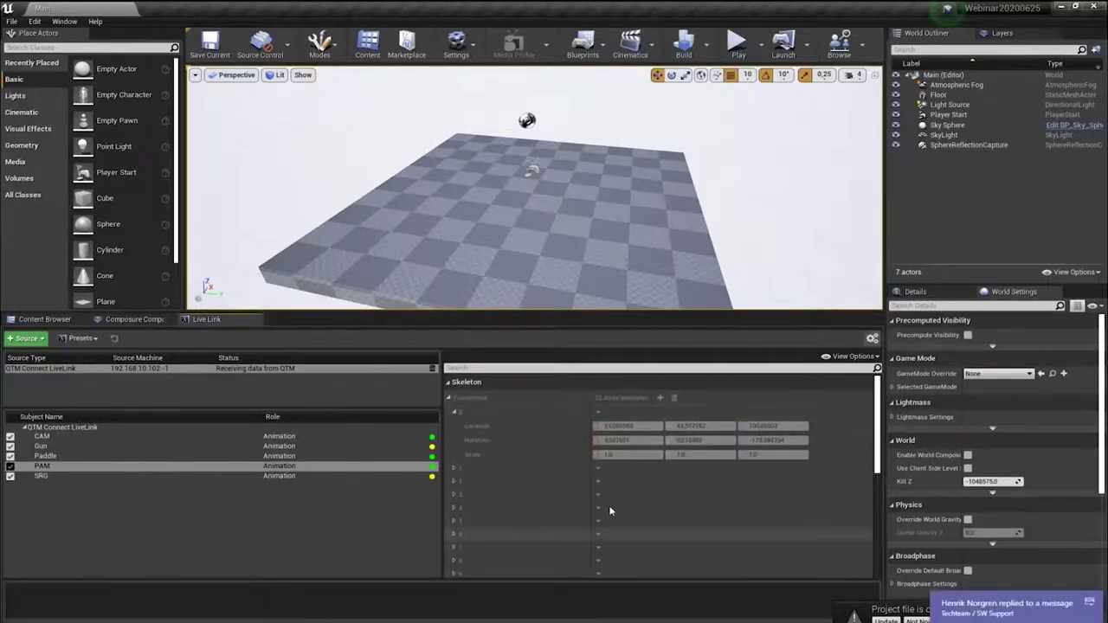
Step: Examine PAM's static data with its bone names and bone parents, and bring up the same data for CAM
left_click(862, 360)
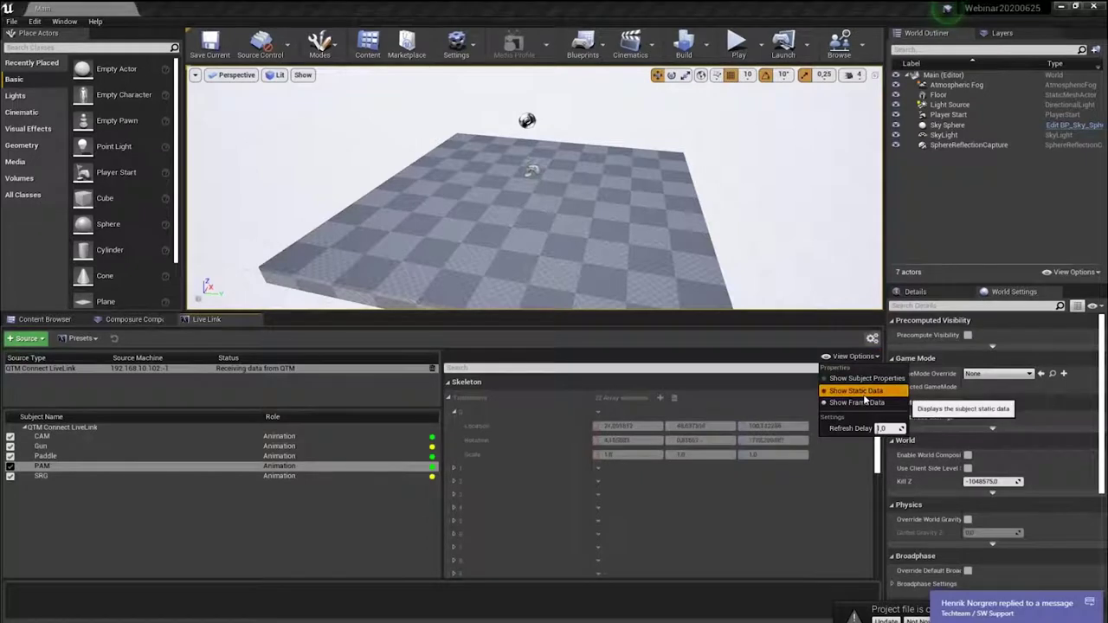
left_click(853, 390)
left_click(449, 398)
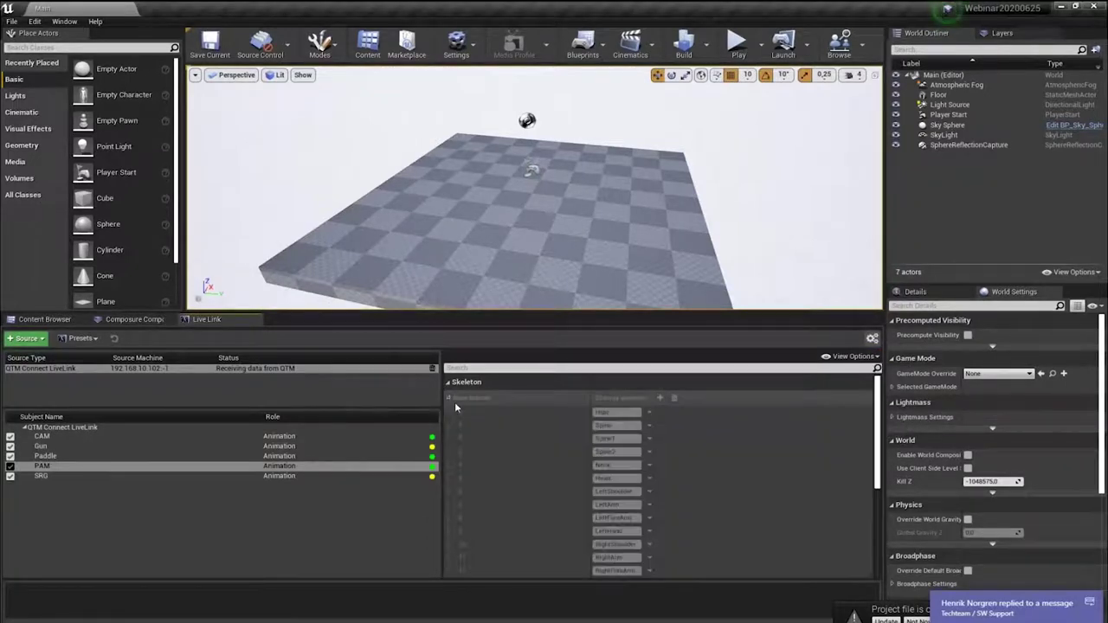
left_click(448, 397)
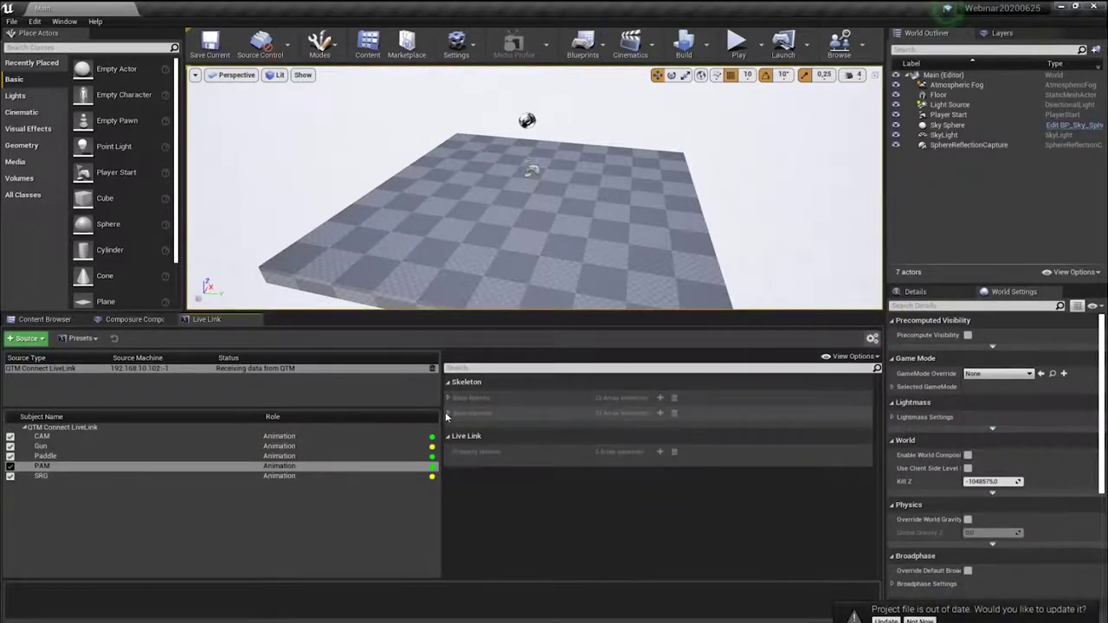
left_click(448, 413)
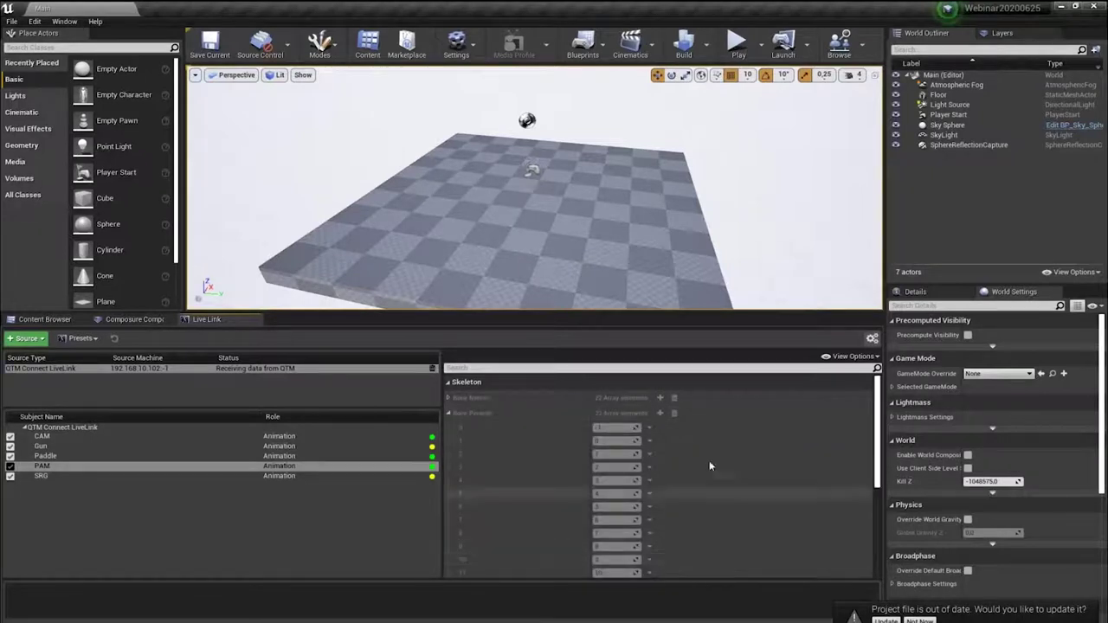
left_click(448, 413)
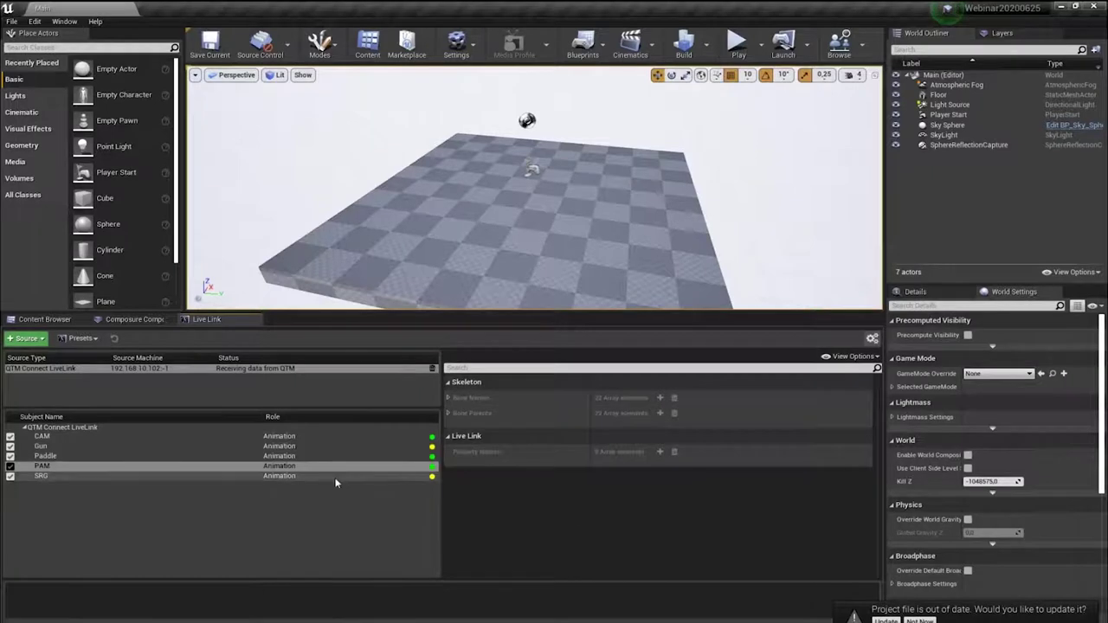
left_click(106, 440)
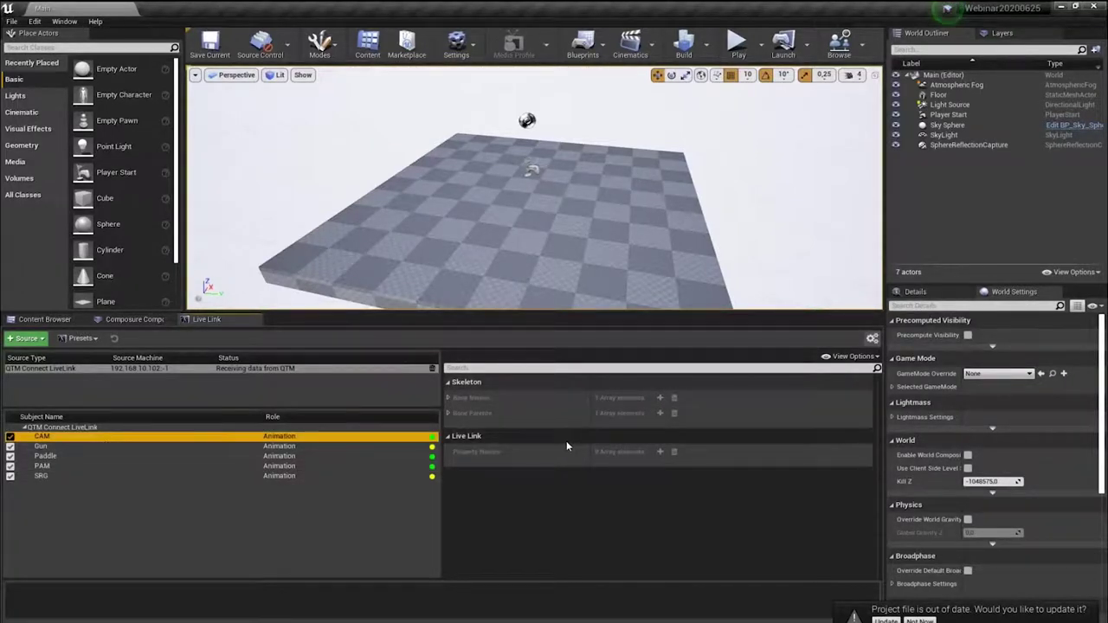
Step: Examine CAM's bone names and frame data, and bring up the frame data of Paddle for comparison
left_click(447, 398)
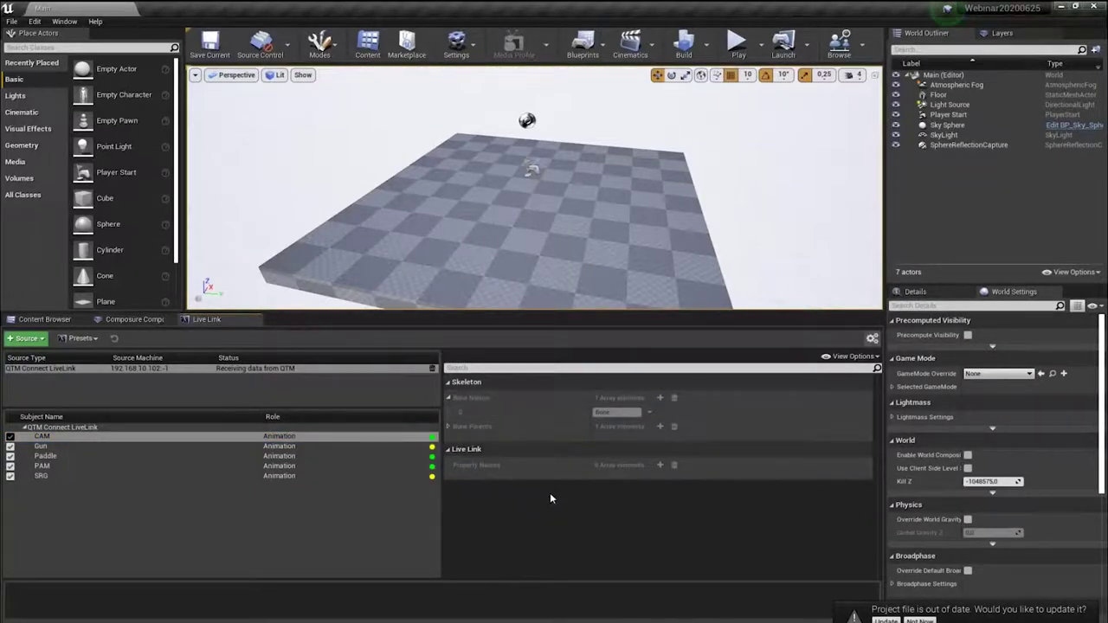
left_click(857, 358)
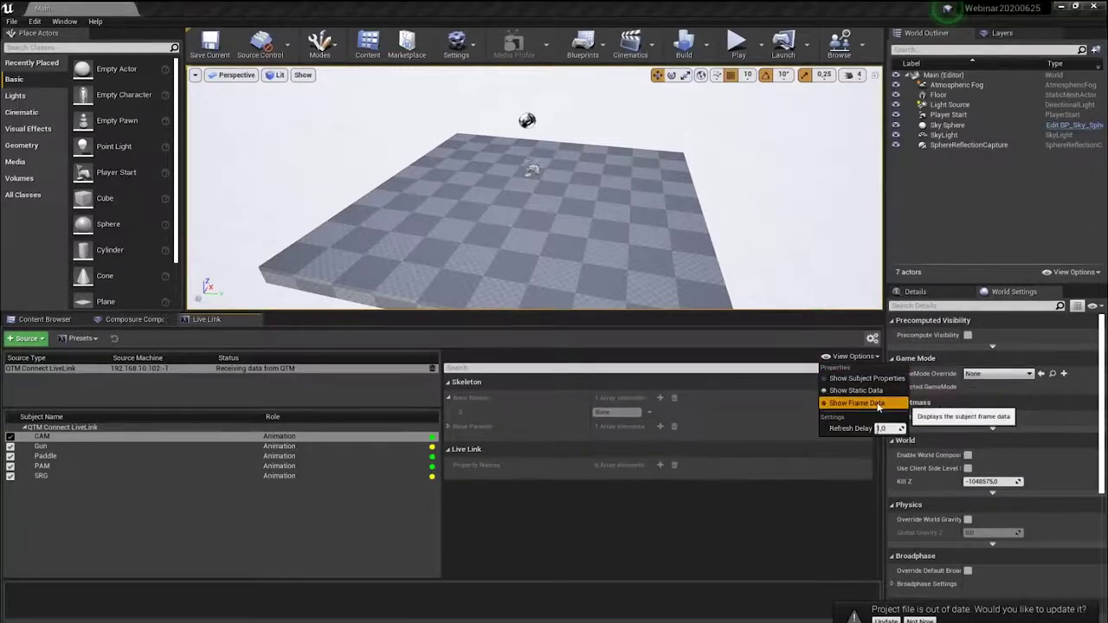
left_click(879, 404)
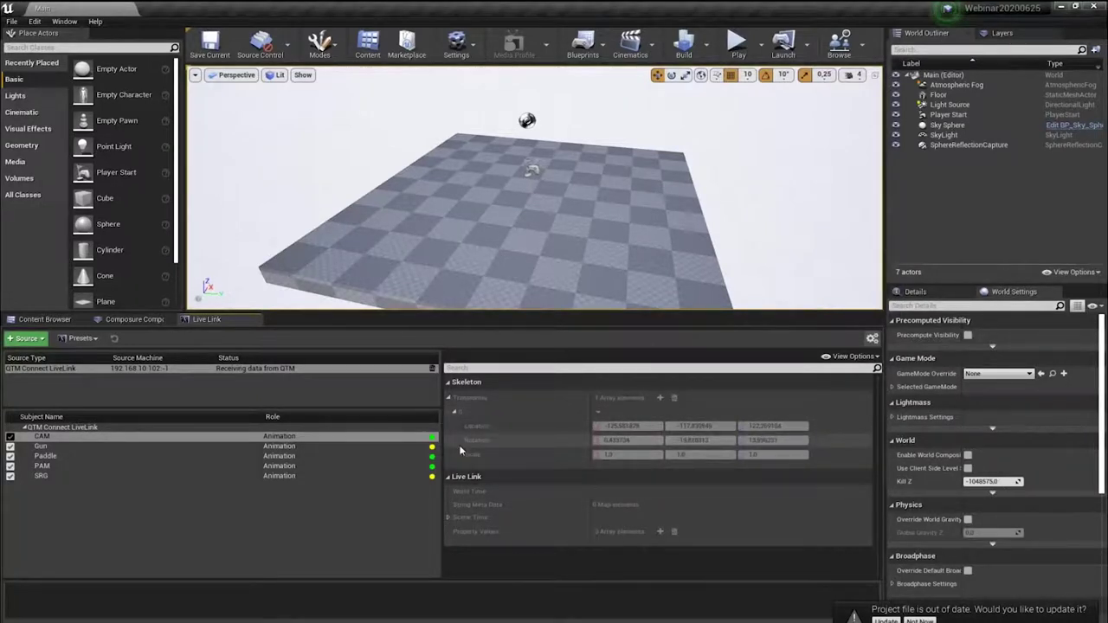
left_click(131, 458)
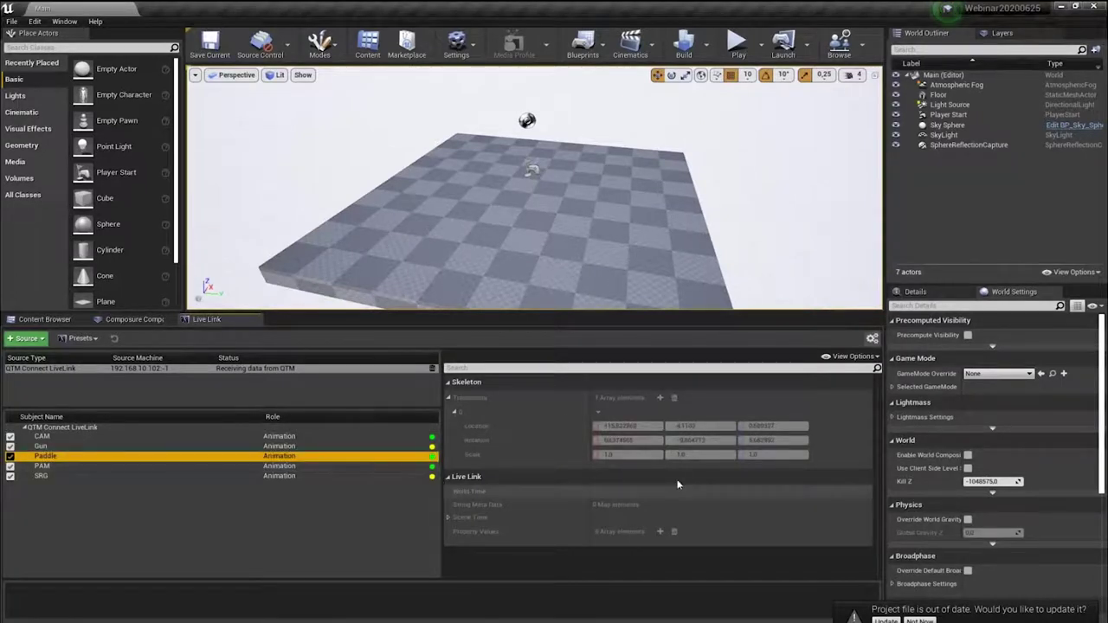
Step: Shrink the Live Link area to enlarge the viewport and bring up the project's Content folder
left_click(499, 314)
left_click_drag(499, 314, 498, 449)
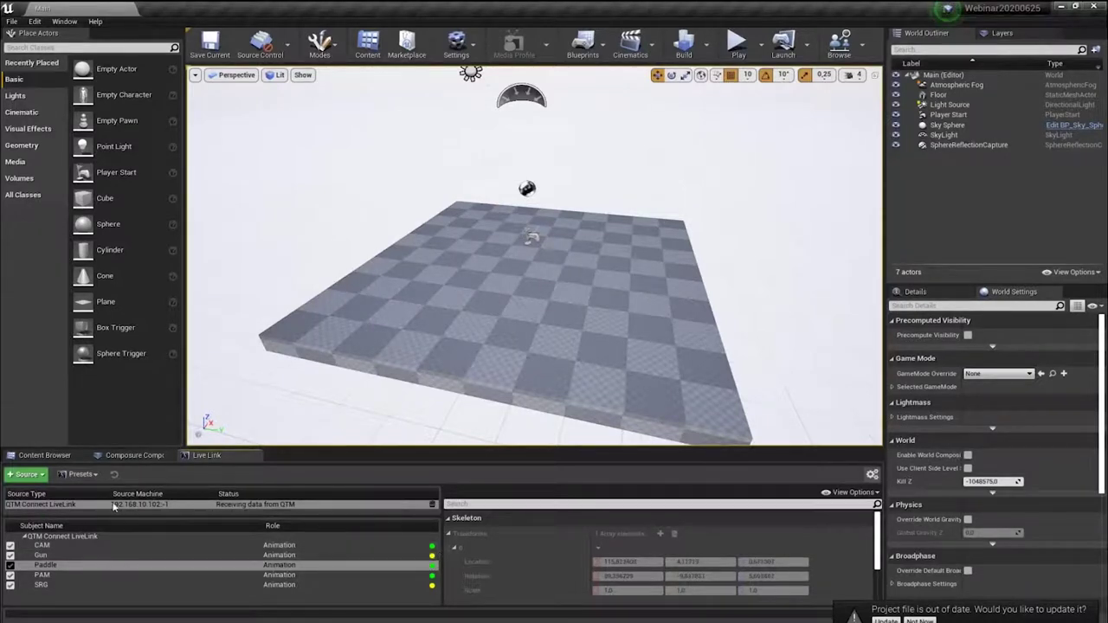
left_click(44, 456)
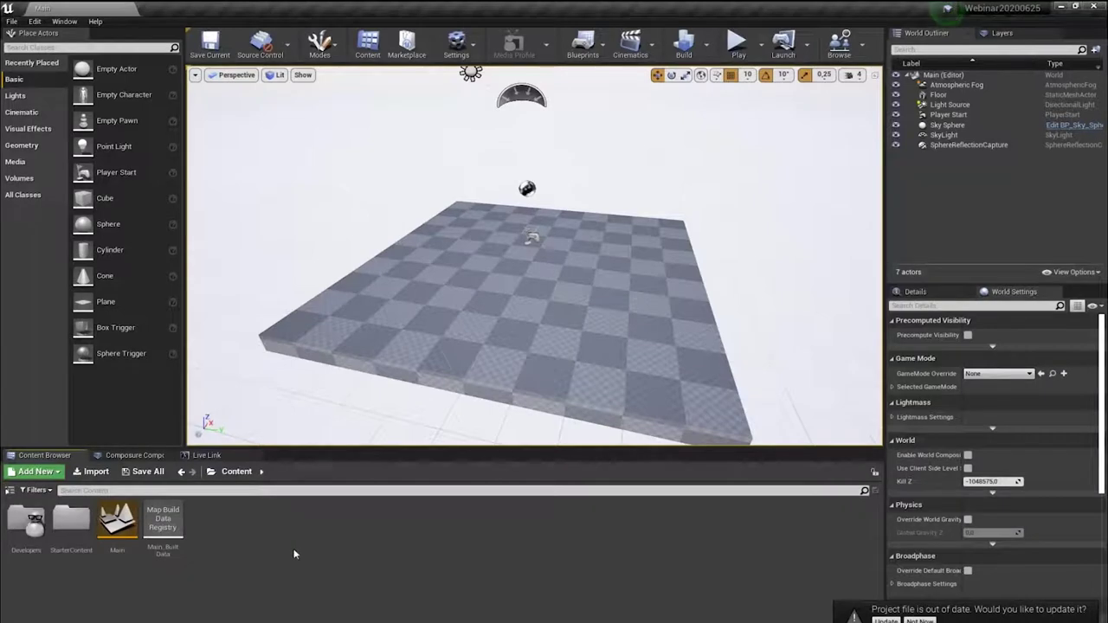
right_click_drag(364, 364, 364, 364)
right_click_drag(445, 351, 445, 351)
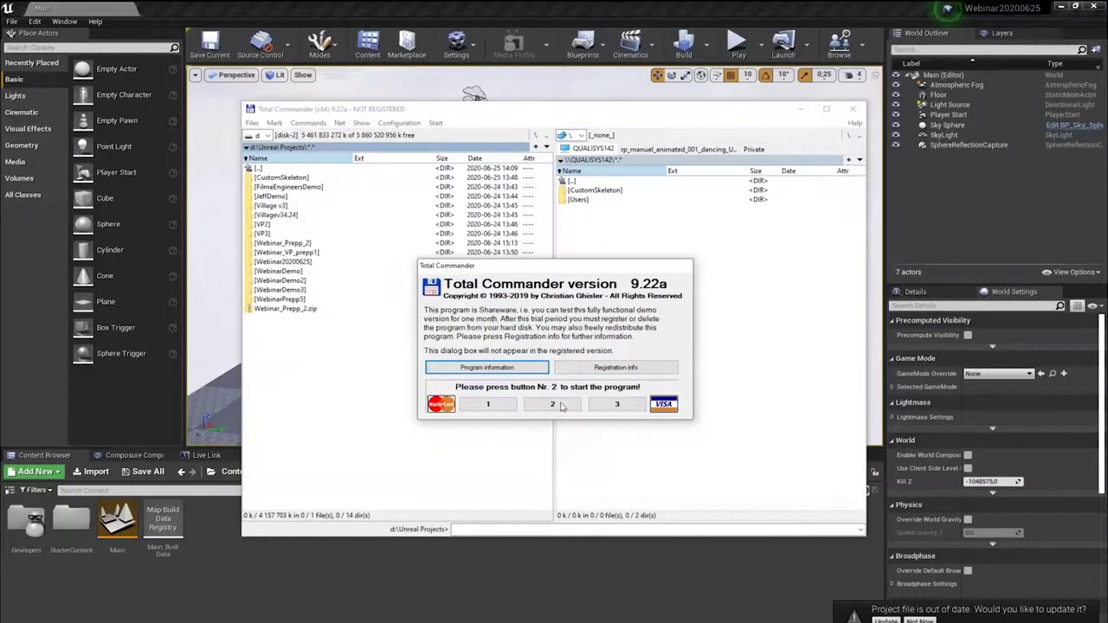
Step: In Total Commander, dismiss the shareware notice and bring up the rp_manuel_animated_001_dancing_UE4 model folder
left_click(641, 362)
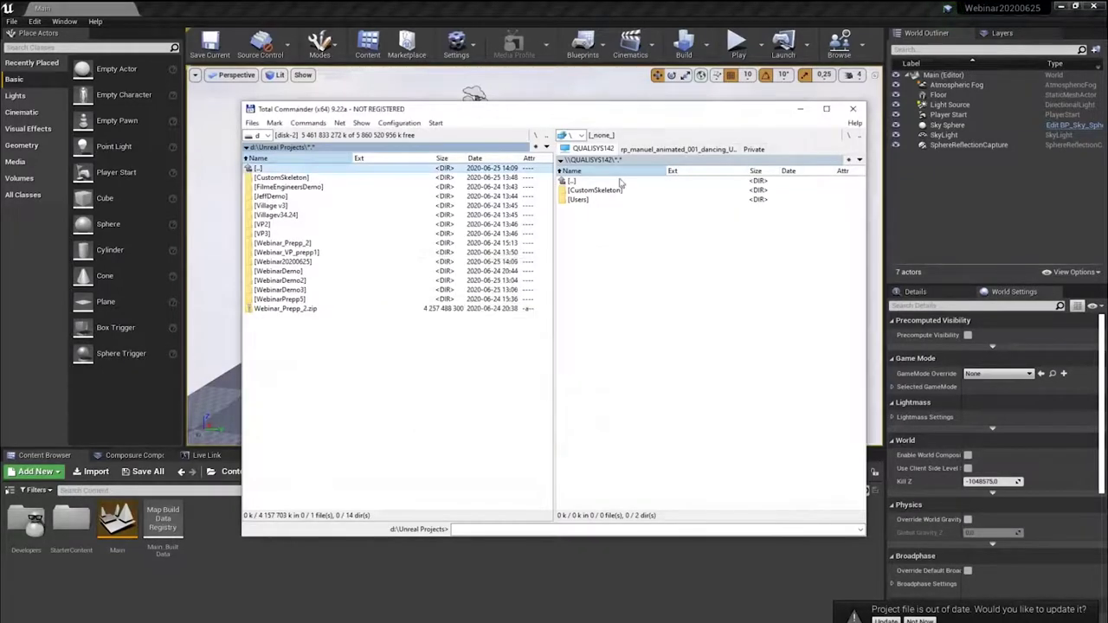
left_click(658, 150)
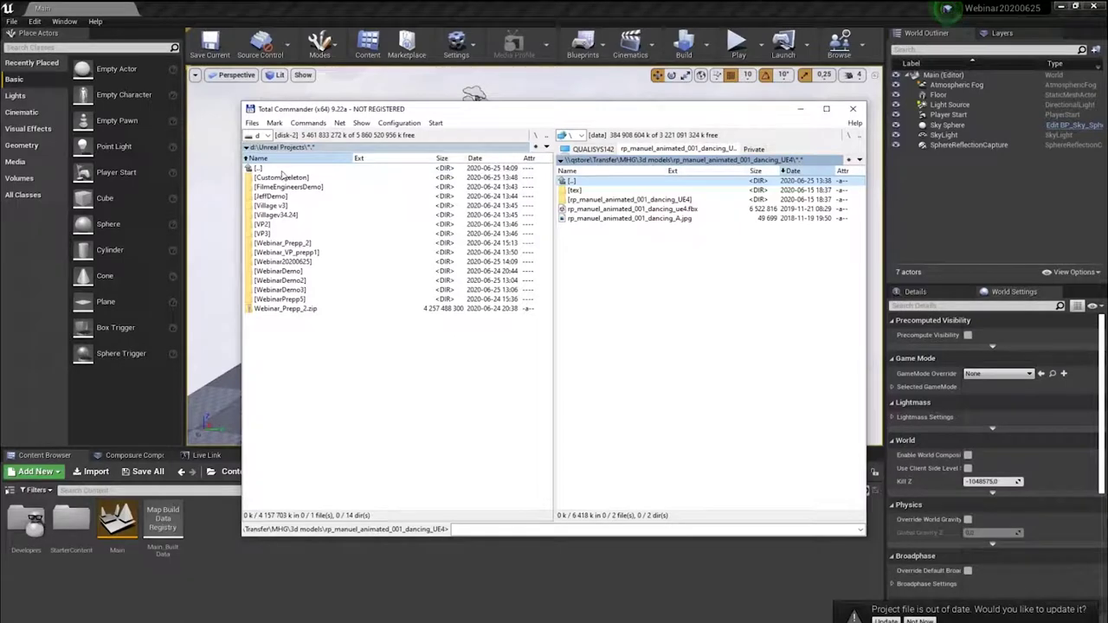
Step: Switch to Chrome, search the web for renderpeople and open the English version of the Renderpeople site
mouse_move(311, 622)
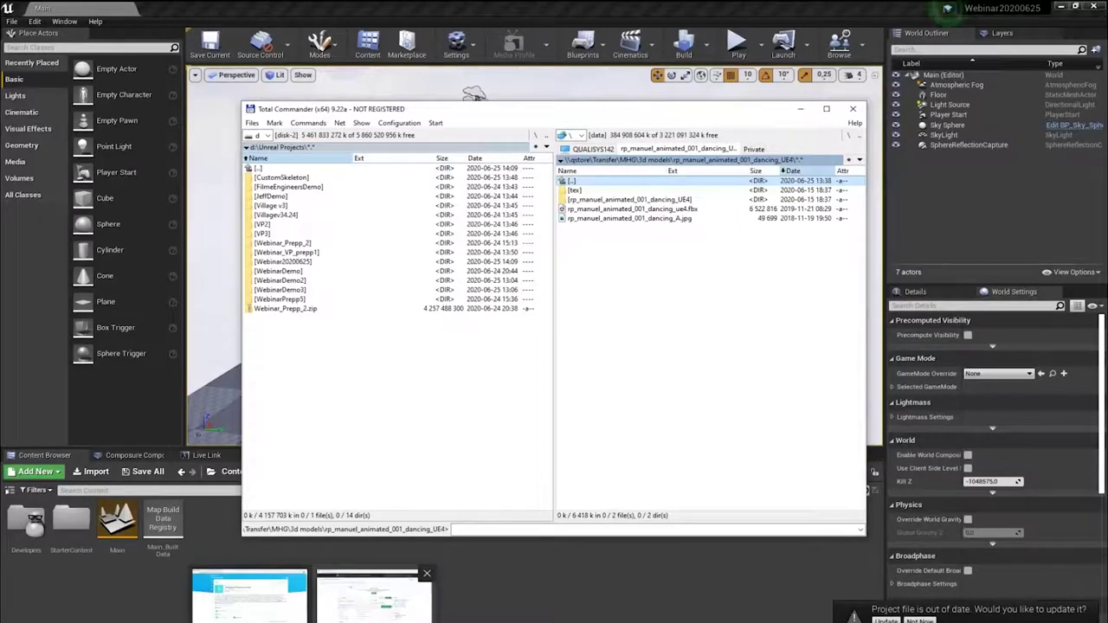
left_click(373, 597)
left_click(297, 11)
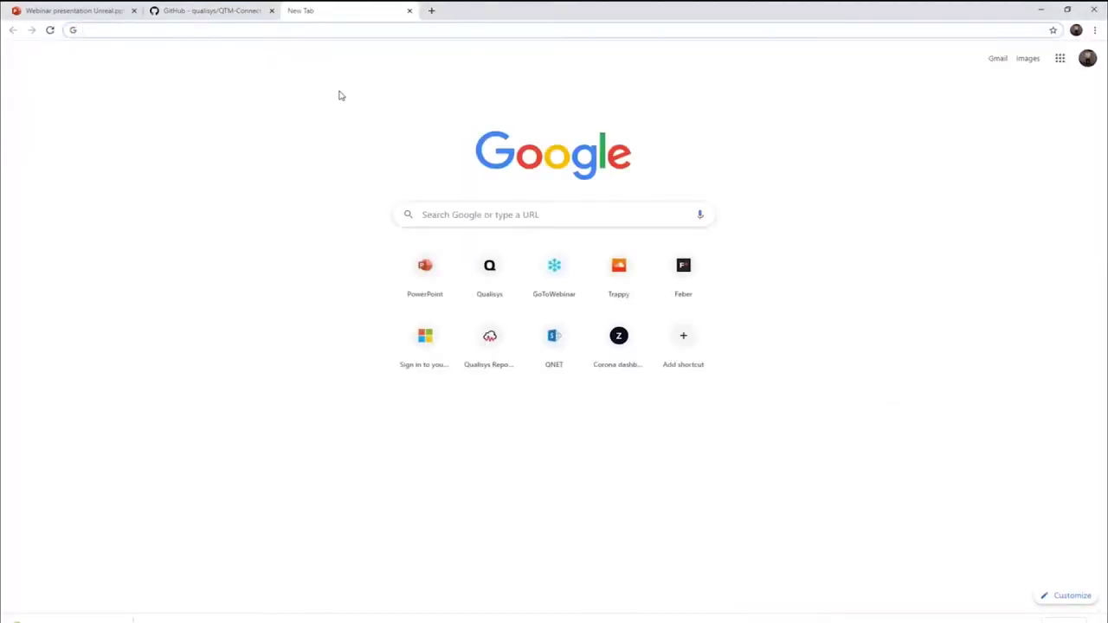
type("renderpe")
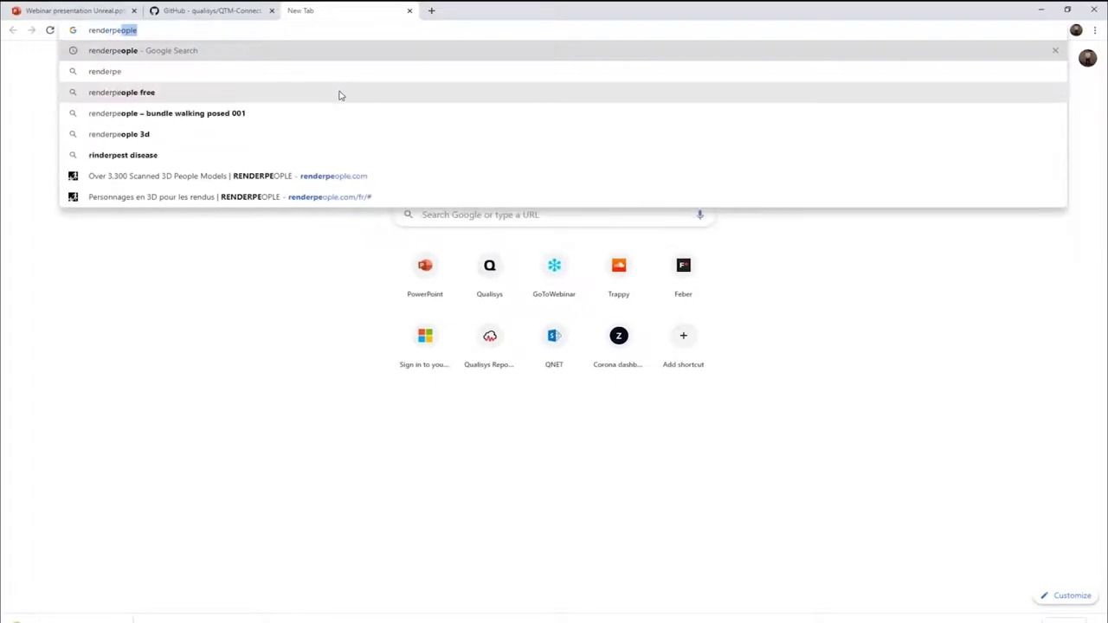
key("Return")
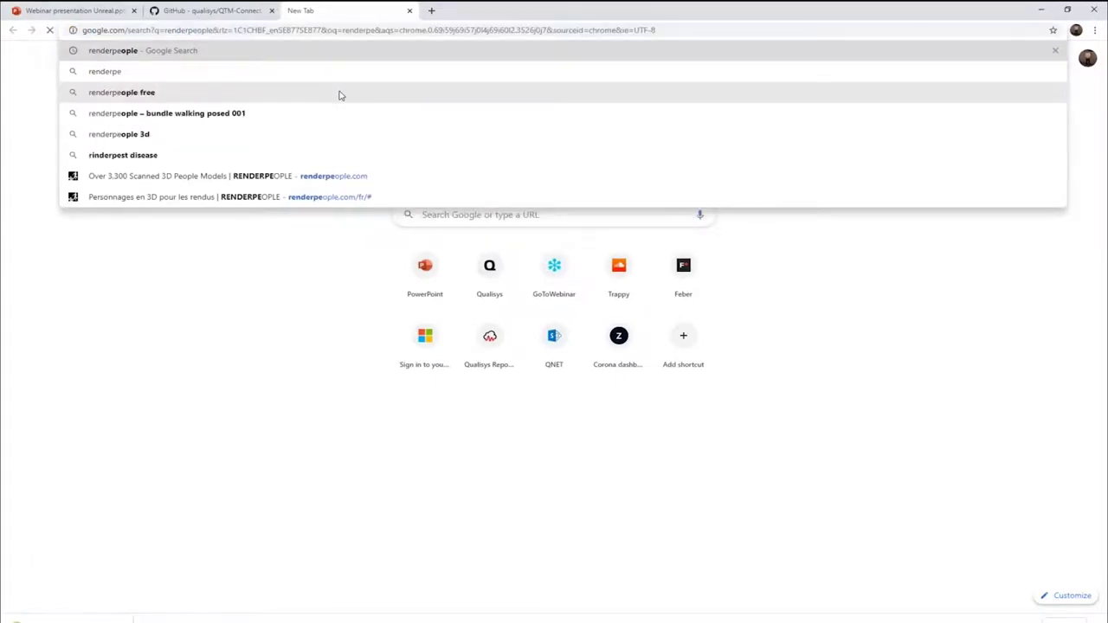
left_click(234, 367)
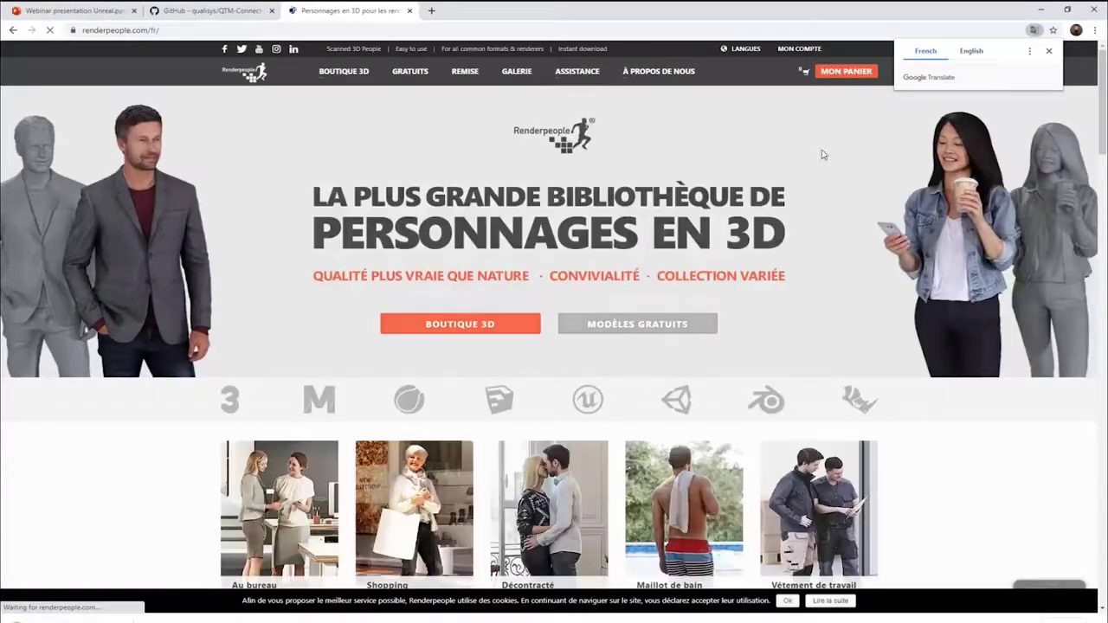
mouse_move(740, 48)
left_click(741, 73)
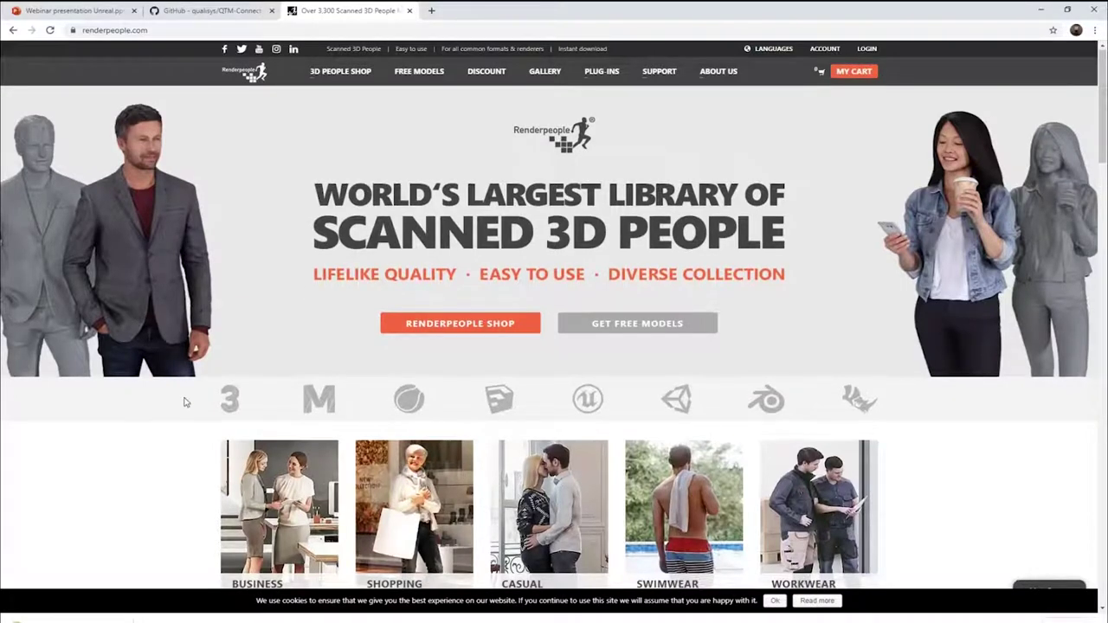
Step: Look over the Renderpeople home page with its 3D people categories and popular models, and return to Unreal Editor
scroll(182, 405, "down", 2)
scroll(182, 405, "down", 4)
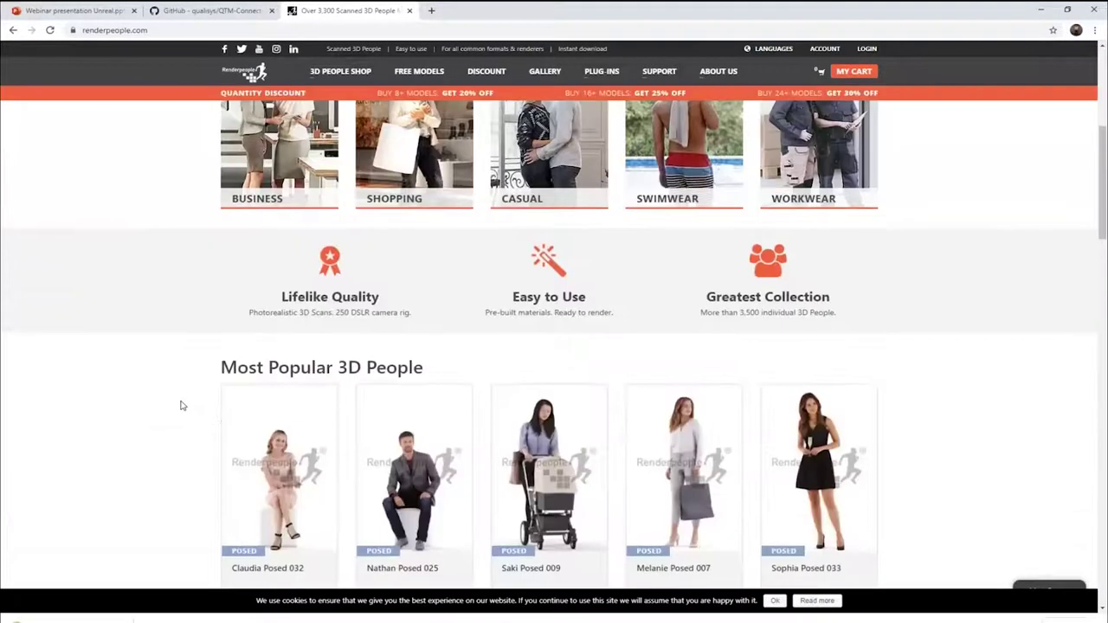
scroll(182, 405, "up", 5)
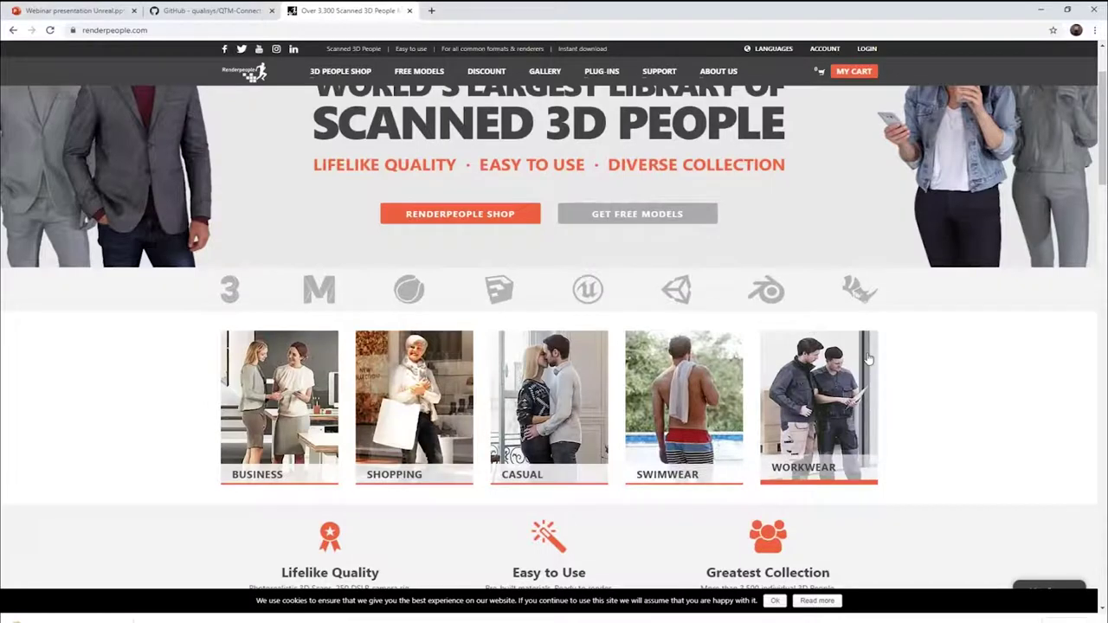
scroll(868, 359, "up", 2)
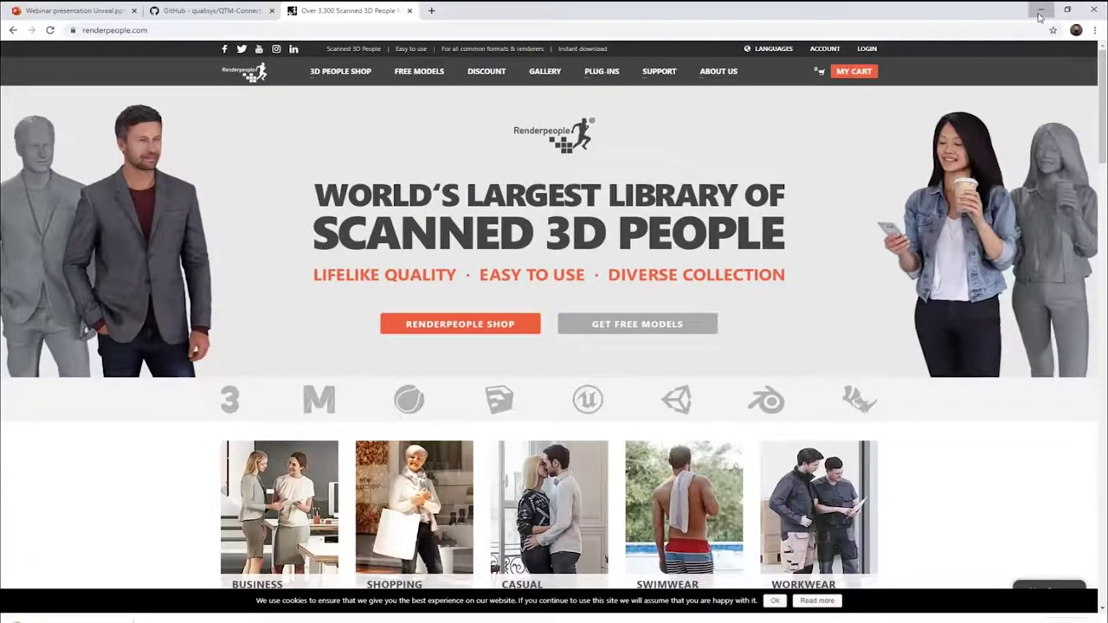
left_click(1040, 10)
left_click(662, 7)
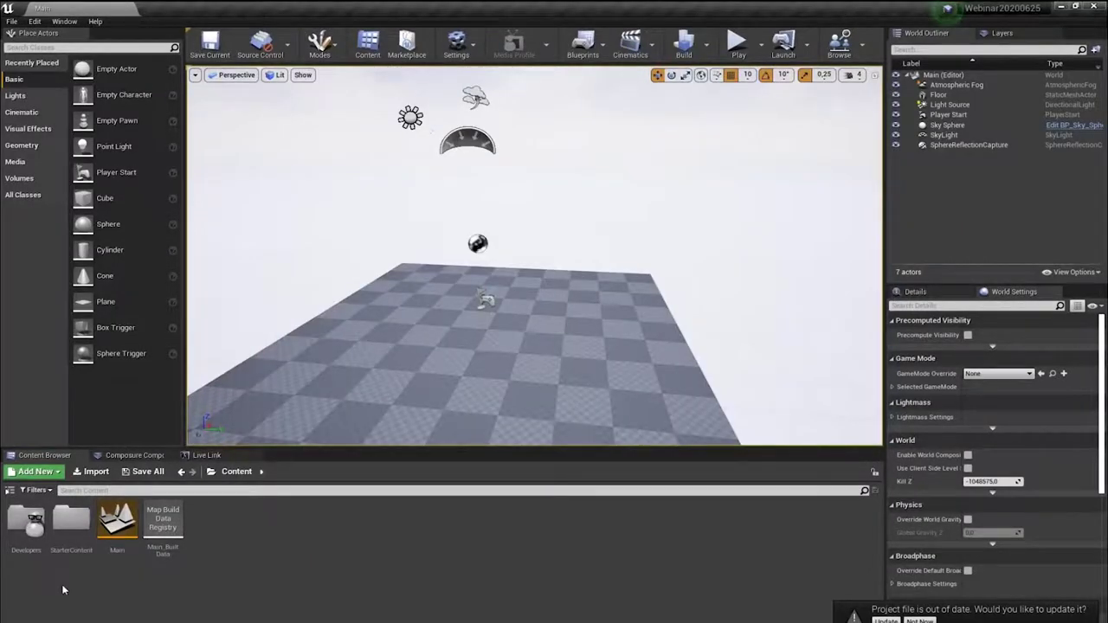
Step: Switch to Total Commander and open the Content folder of the Webinar20200625 project in Unreal Projects
key("alt+Tab")
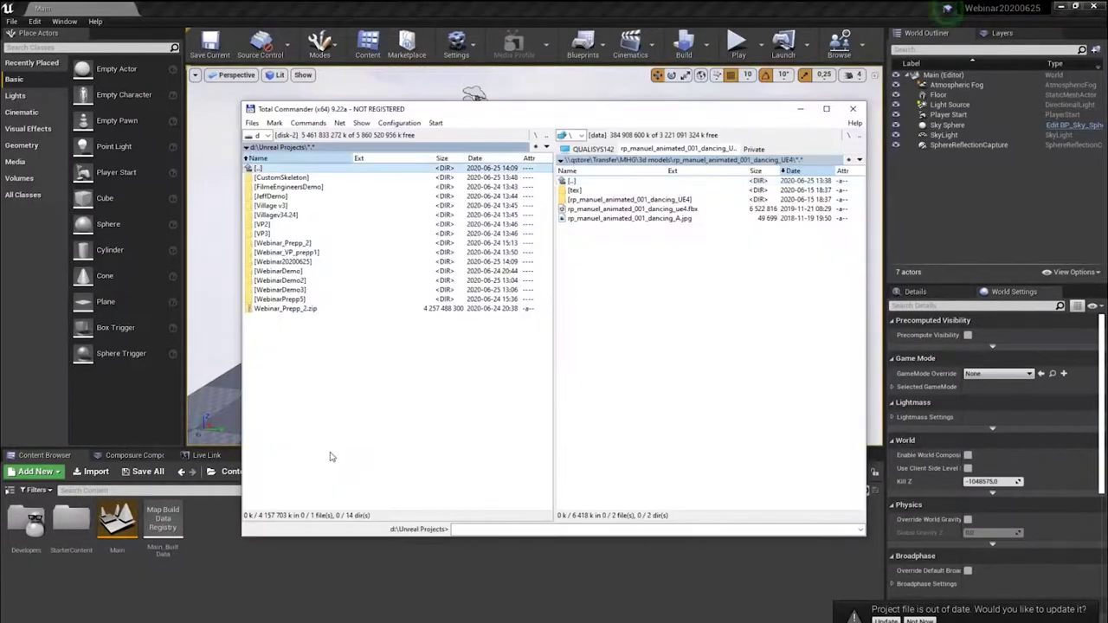
key("Down")
key("Down")
key("Down")
key("Down")
key("Down")
key("Down")
key("Down")
key("Down")
key("Down")
key("Down")
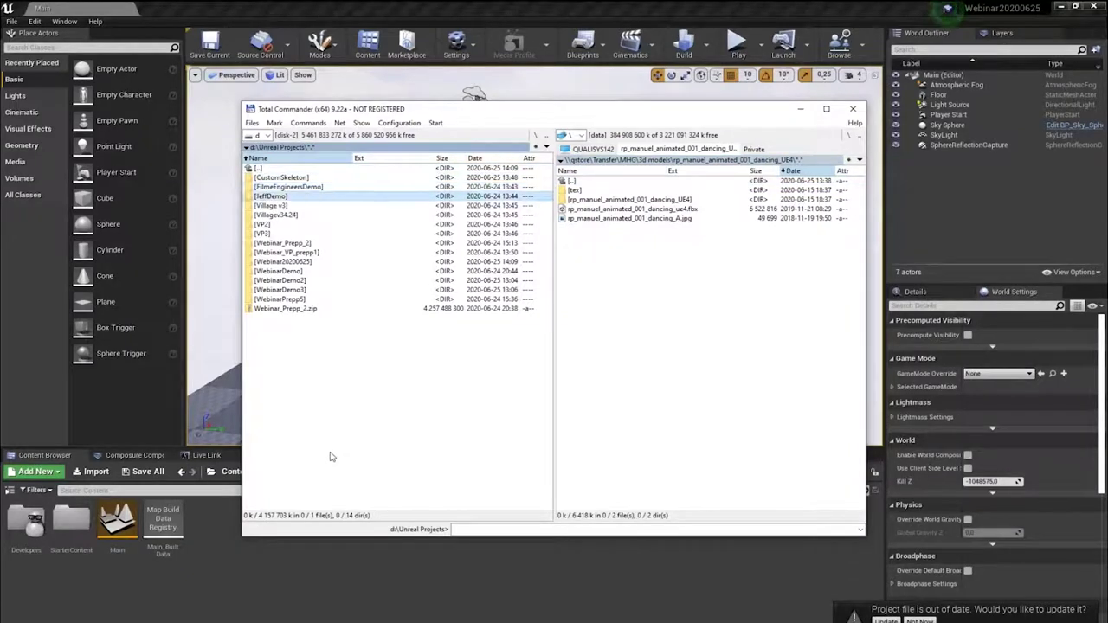
key("Return")
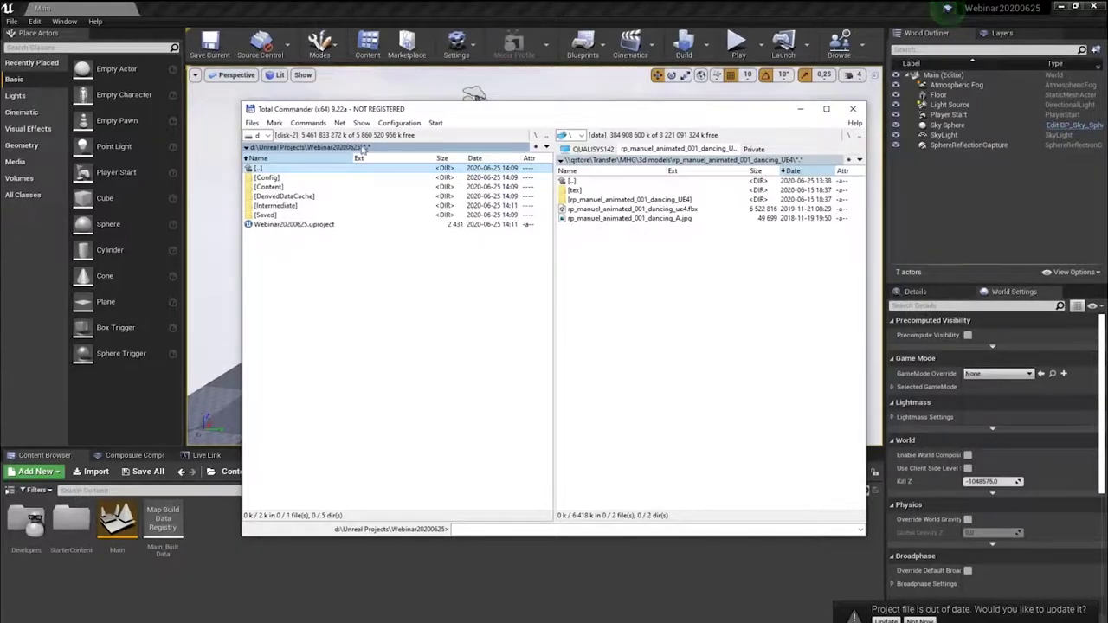
left_click(286, 187)
double_click(285, 187)
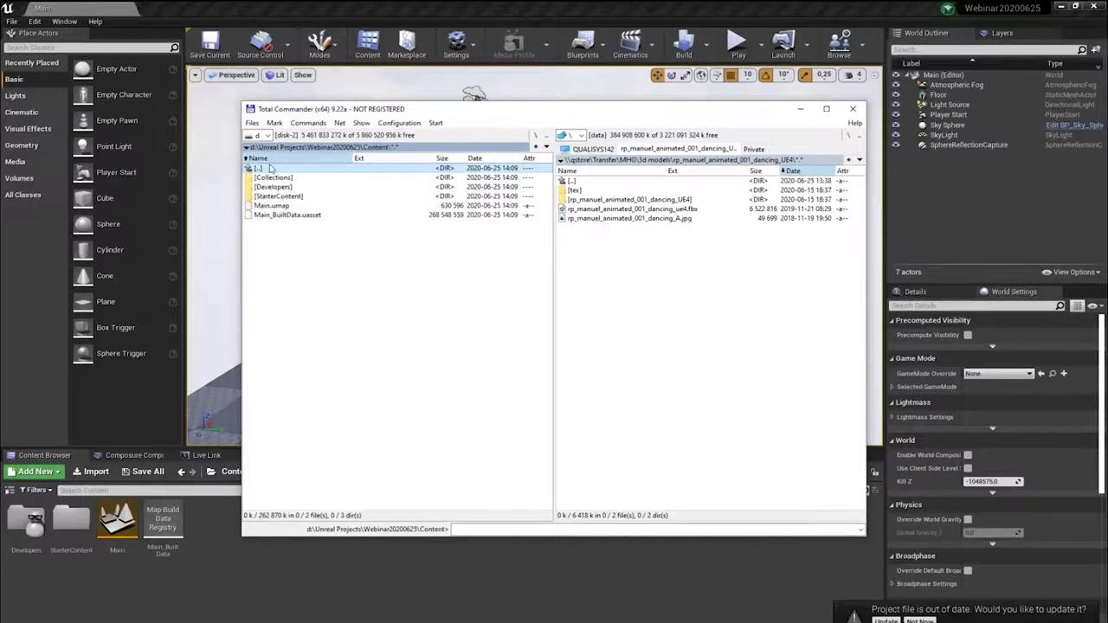
Step: Copy the RP_Character folder from the nested rp_manuel_animated_001_dancing_UE4 folder into the project's Content folder
double_click(582, 200)
left_click(599, 191)
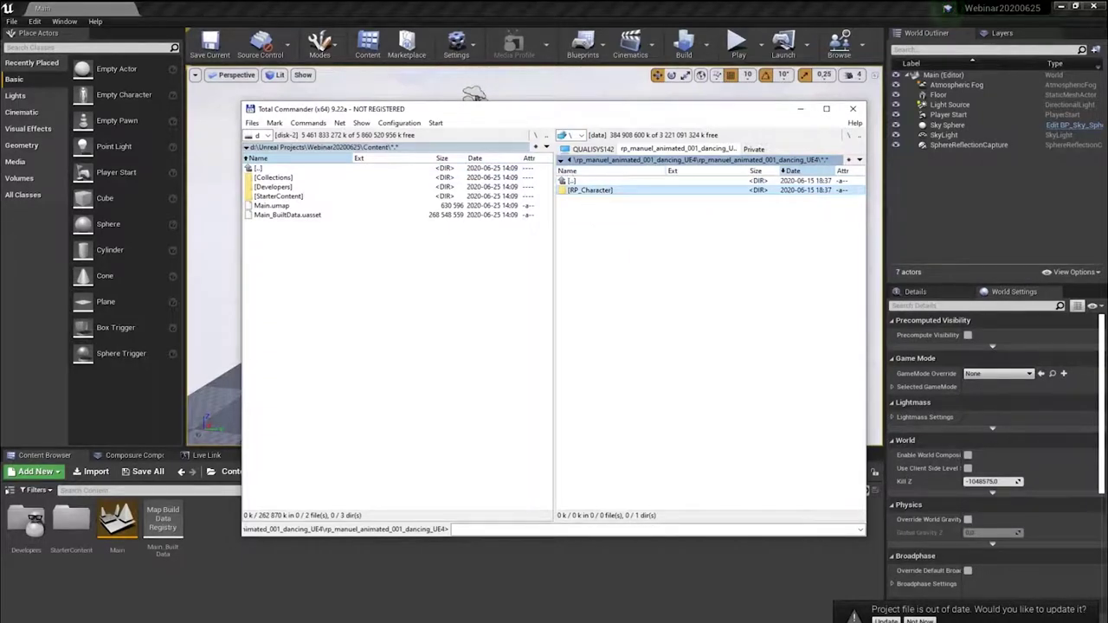
key("F5")
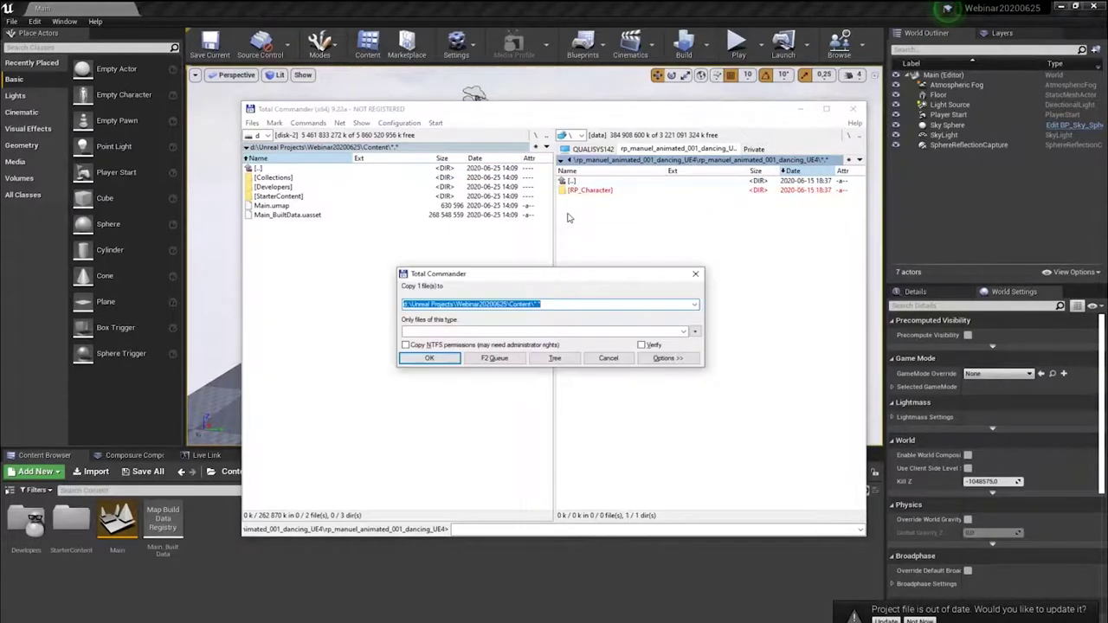
key("Return")
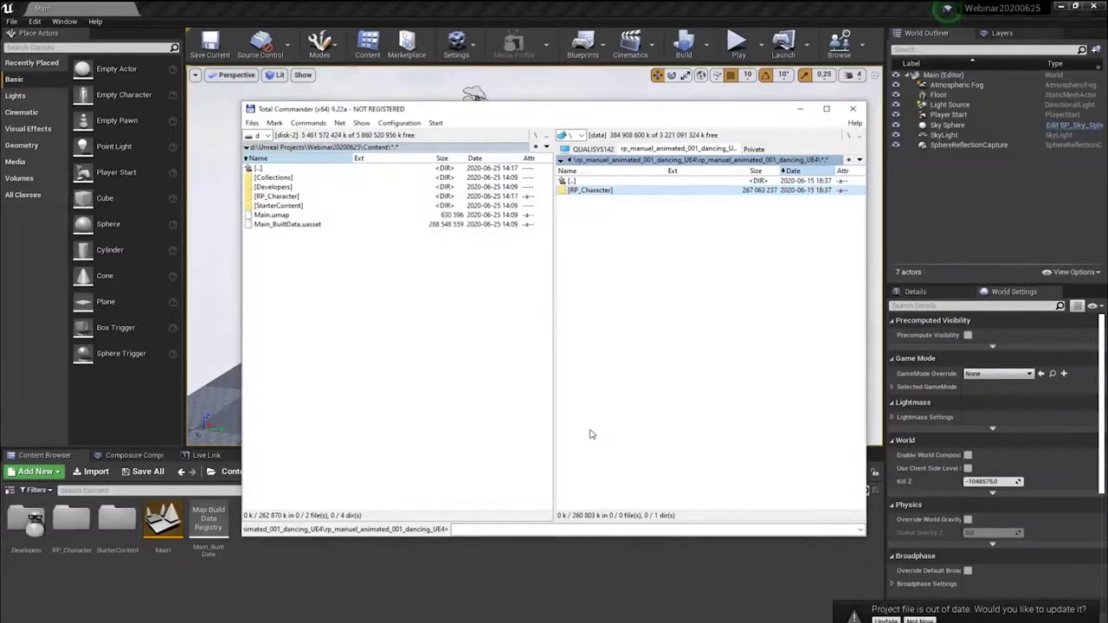
Step: Return to Unreal Editor and open the rp_manuel_rigged_001_ue4 folder inside RP_Character
left_click(500, 6)
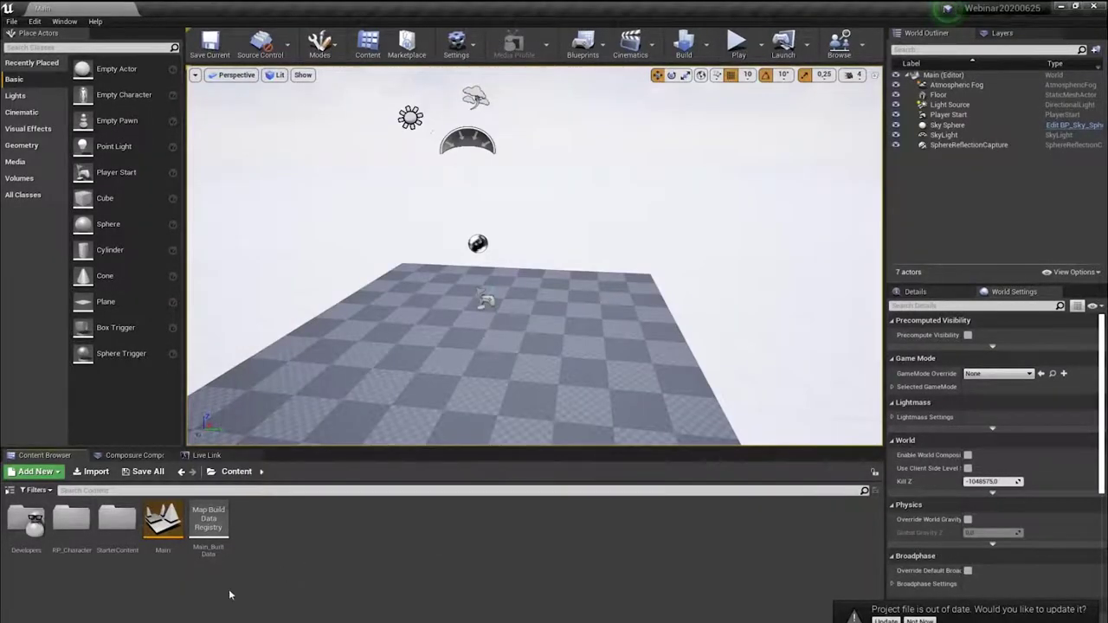
double_click(78, 540)
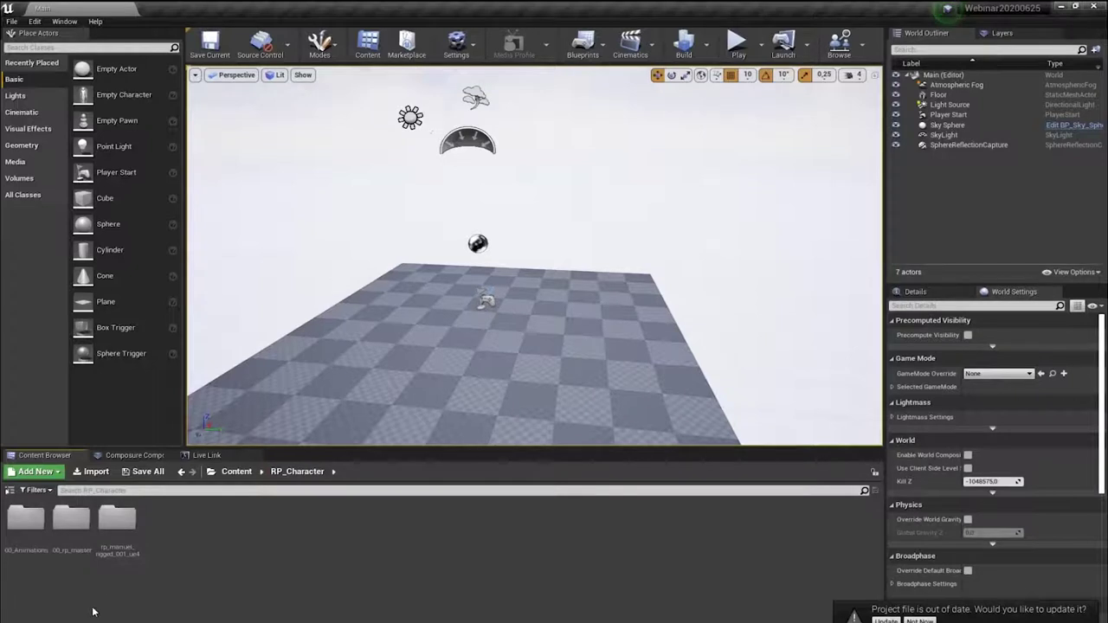
double_click(71, 519)
key("alt+Left")
left_click(117, 519)
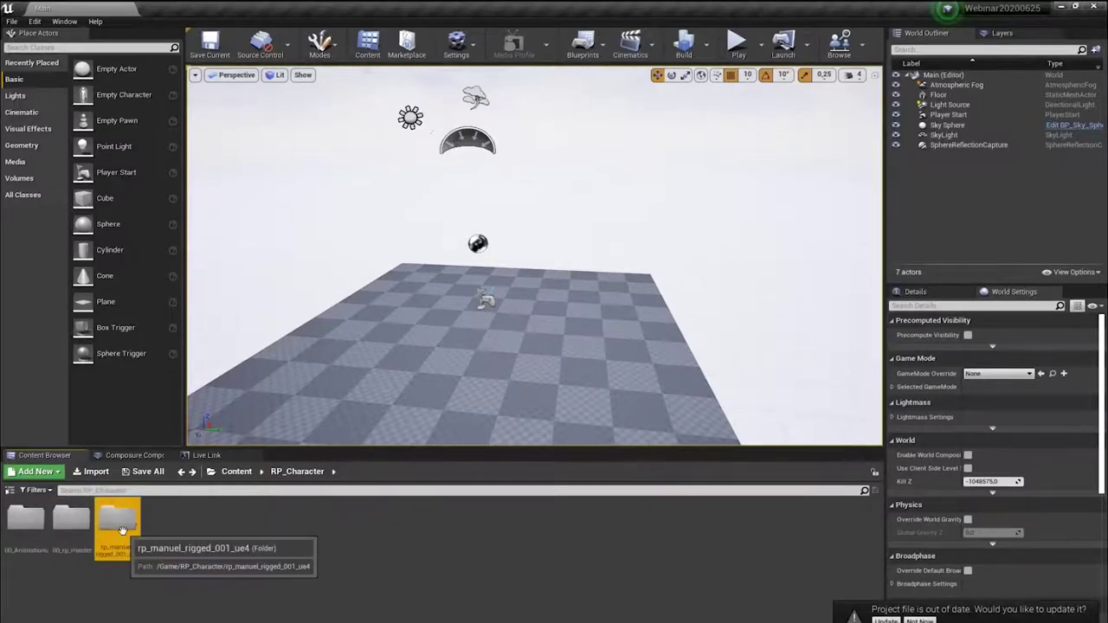
double_click(118, 519)
Step: Assign UE4_Mannequin_Skeleton as the skeleton of the rp_manuel_rigged_001_ue4 skeletal mesh
left_click(76, 523)
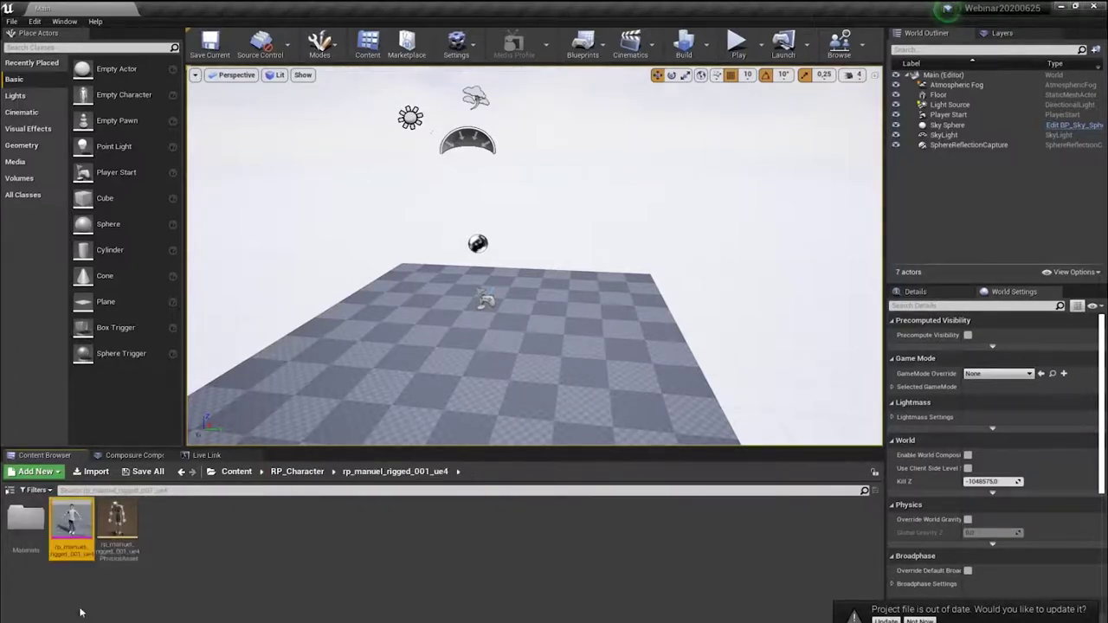
right_click(78, 524)
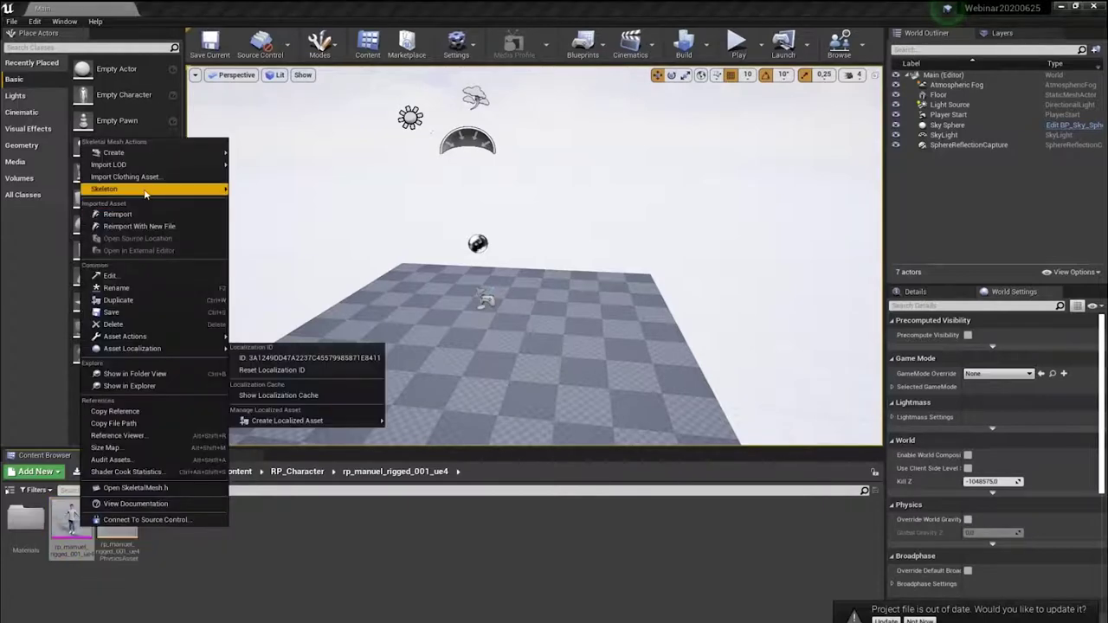
mouse_move(173, 189)
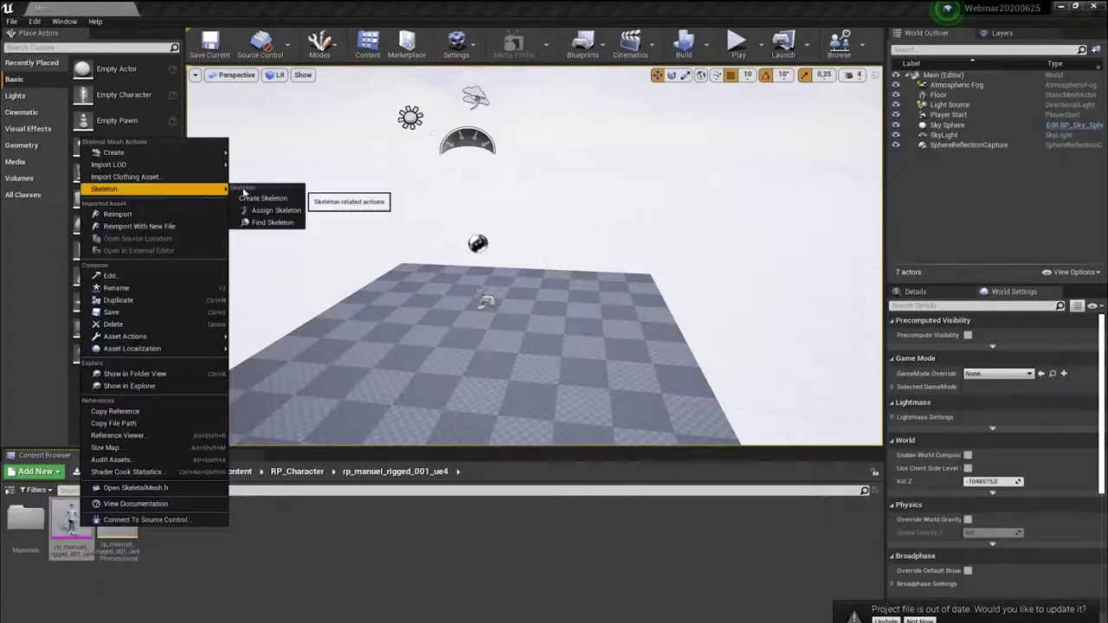
left_click(294, 211)
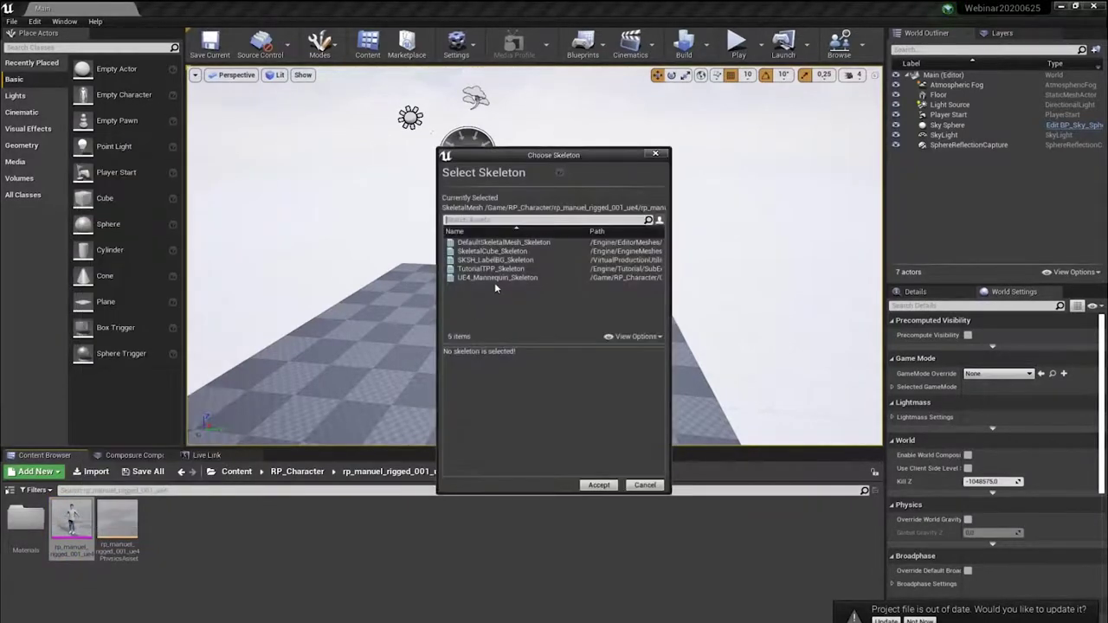
left_click(497, 278)
left_click(598, 486)
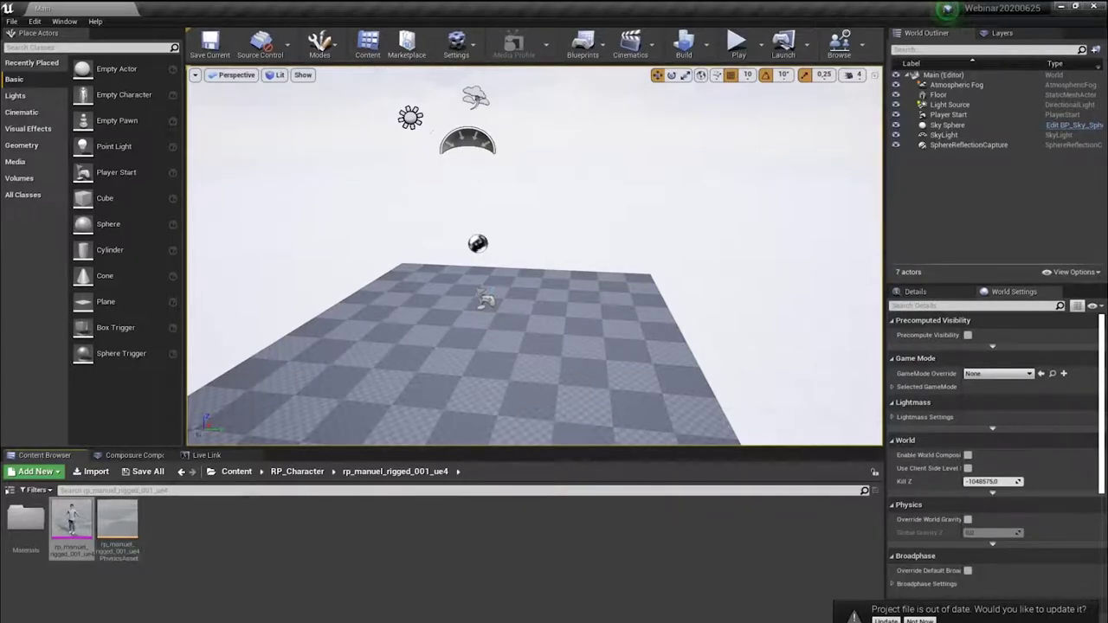
Step: Place the rp_manuel_rigged_001_ue4 character on the level's floor and frame it in the viewport
left_click_drag(72, 519, 492, 317)
key("f")
scroll(535, 256, "up", 5)
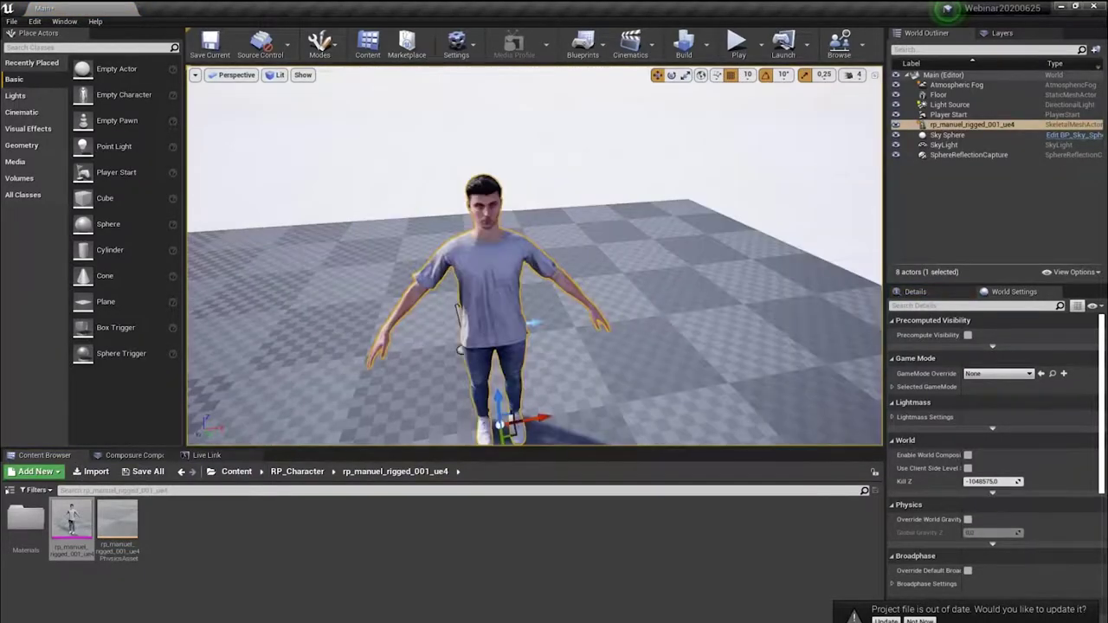
scroll(508, 295, "down", 5)
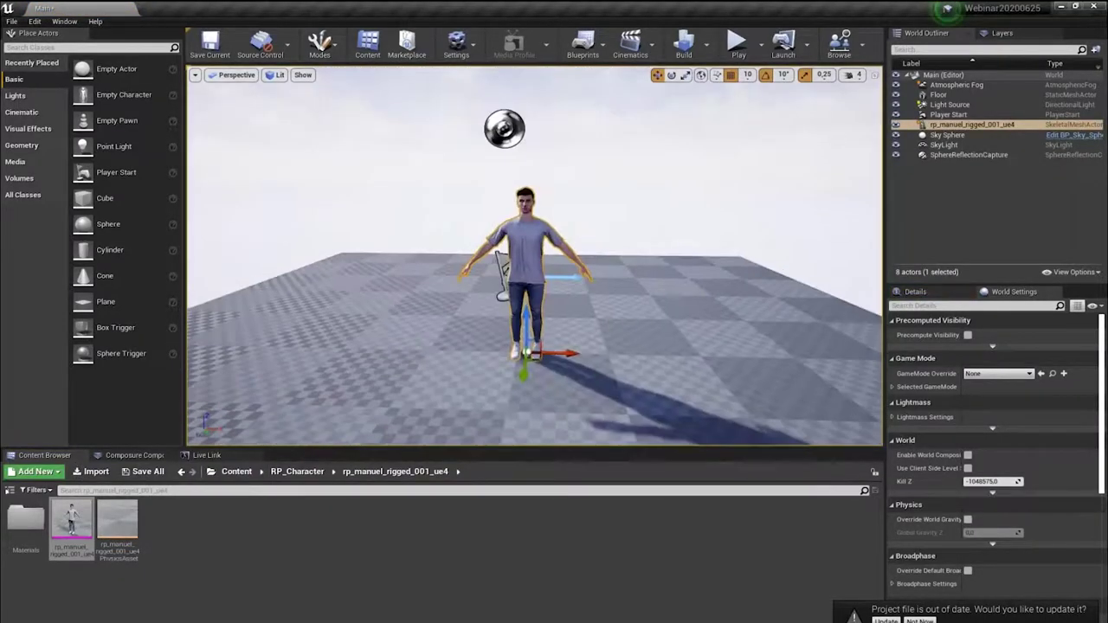
scroll(509, 294, "up", 3)
left_click_drag(406, 376, 405, 407, "alt")
left_click_drag(429, 278, 450, 295, "alt")
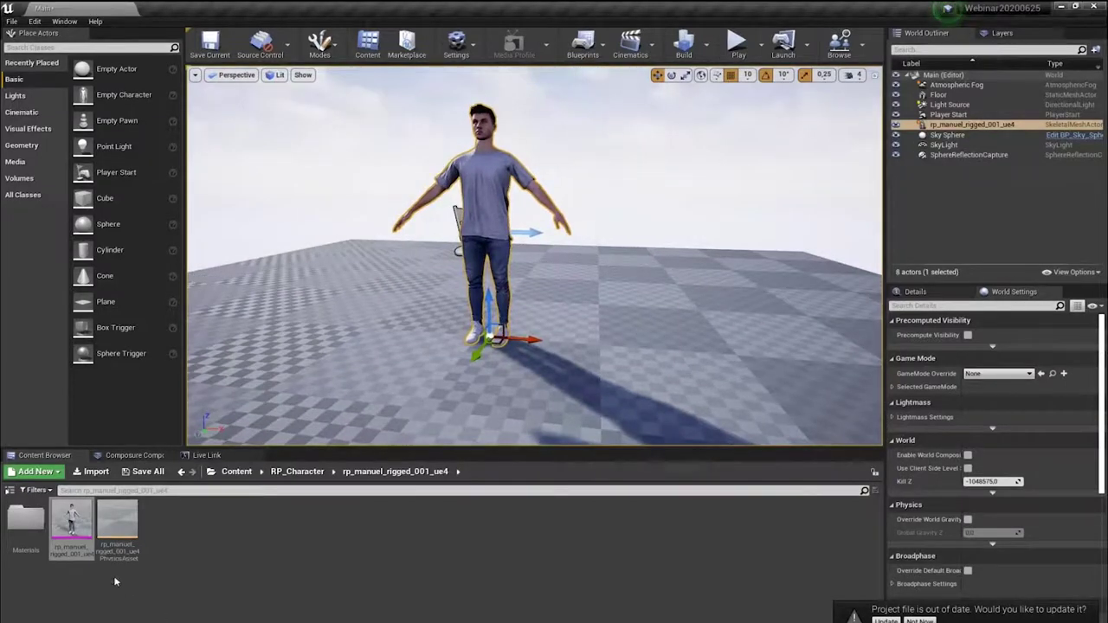
Step: Create a Blueprint class in the rp_manuel_rigged_001_ue4 folder with QualisysLiveLinkRetargetAsset as its parent class
right_click(182, 526)
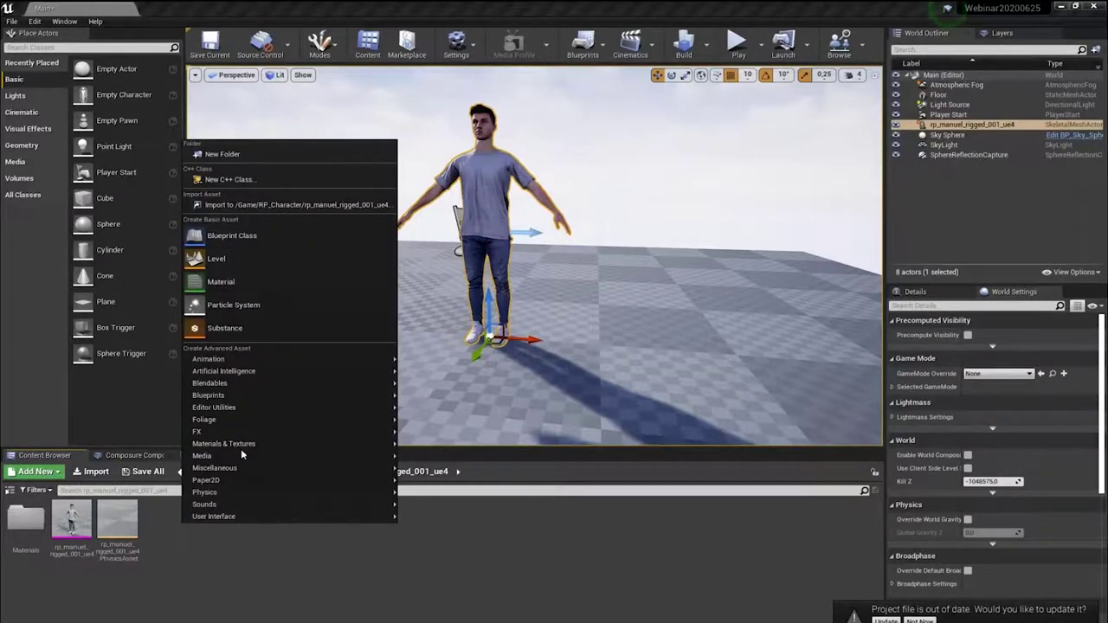
left_click(260, 236)
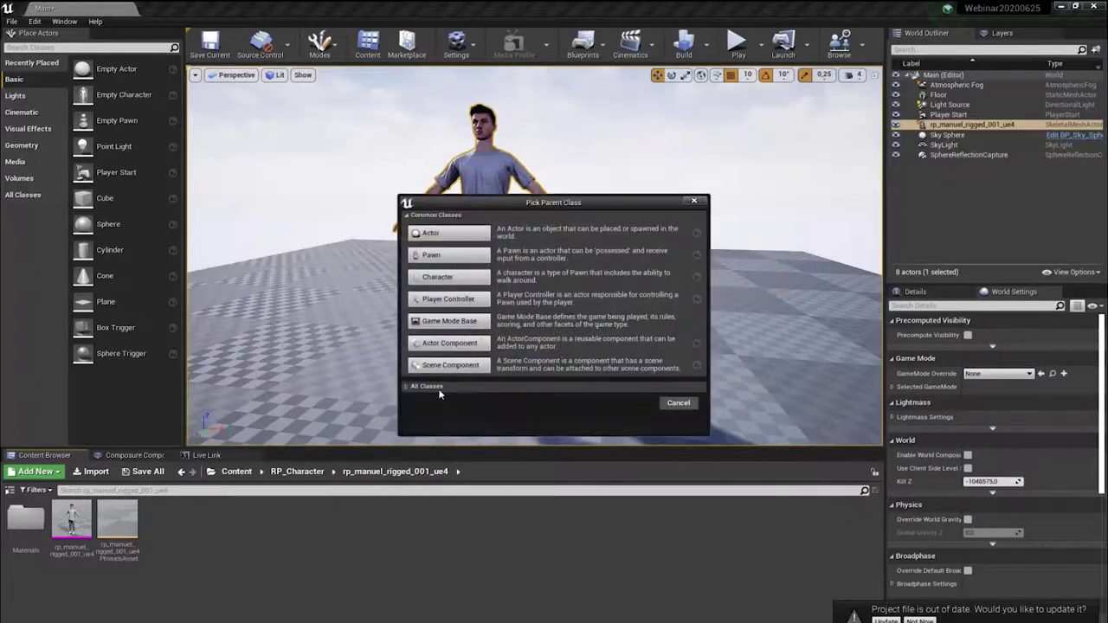
left_click(428, 387)
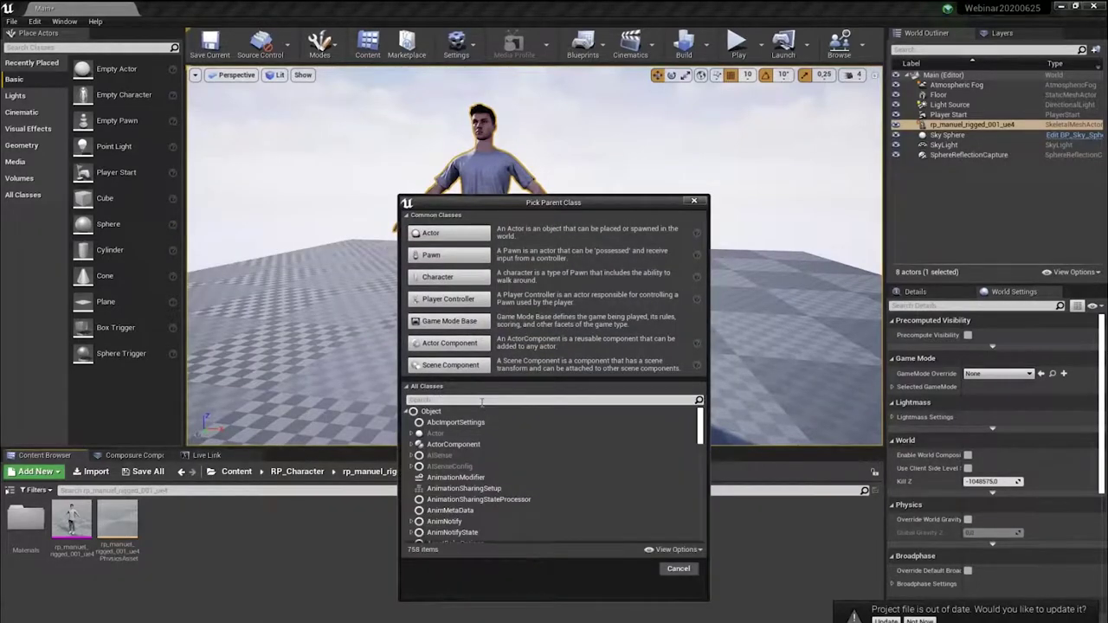
type("qualis")
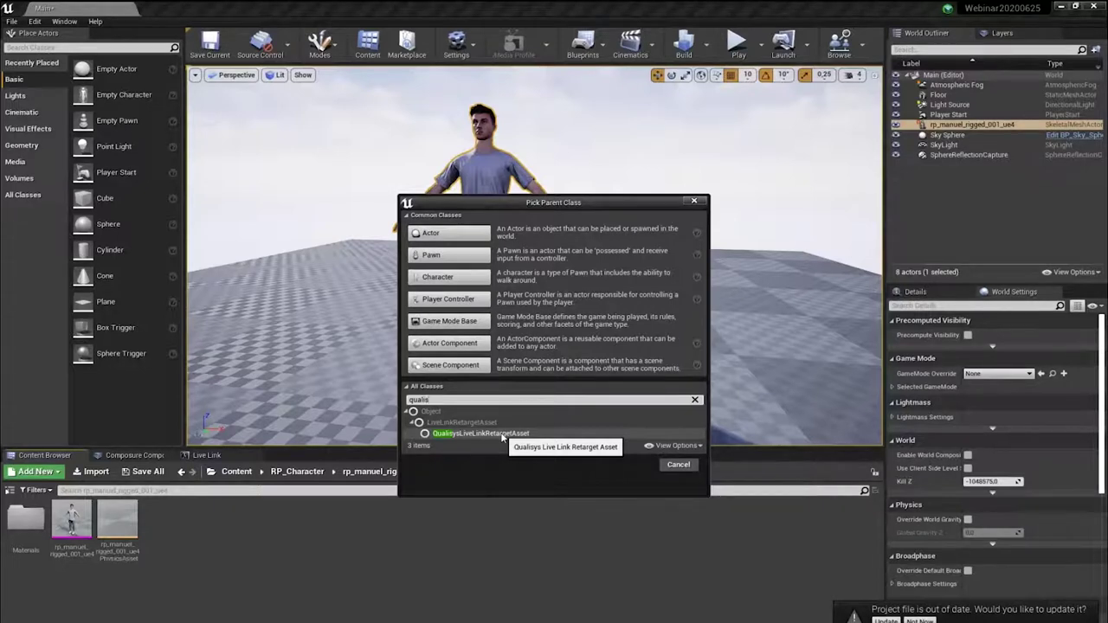
left_click(502, 435)
left_click(632, 464)
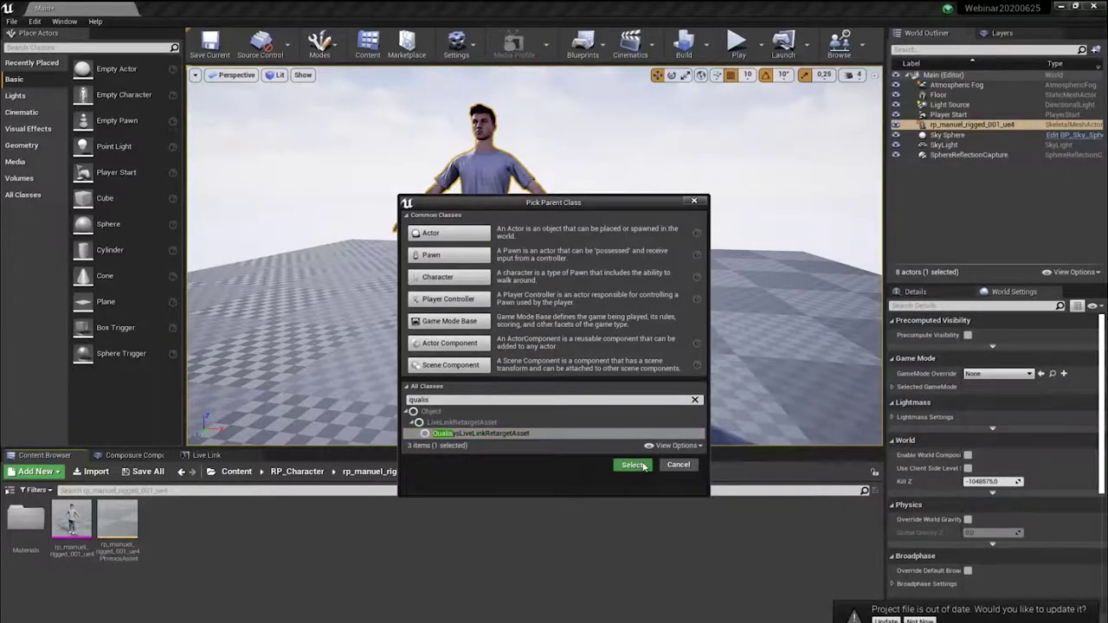
Step: Name the new Blueprint QualisysRetargetBP and save all modified project content
type("Qualis")
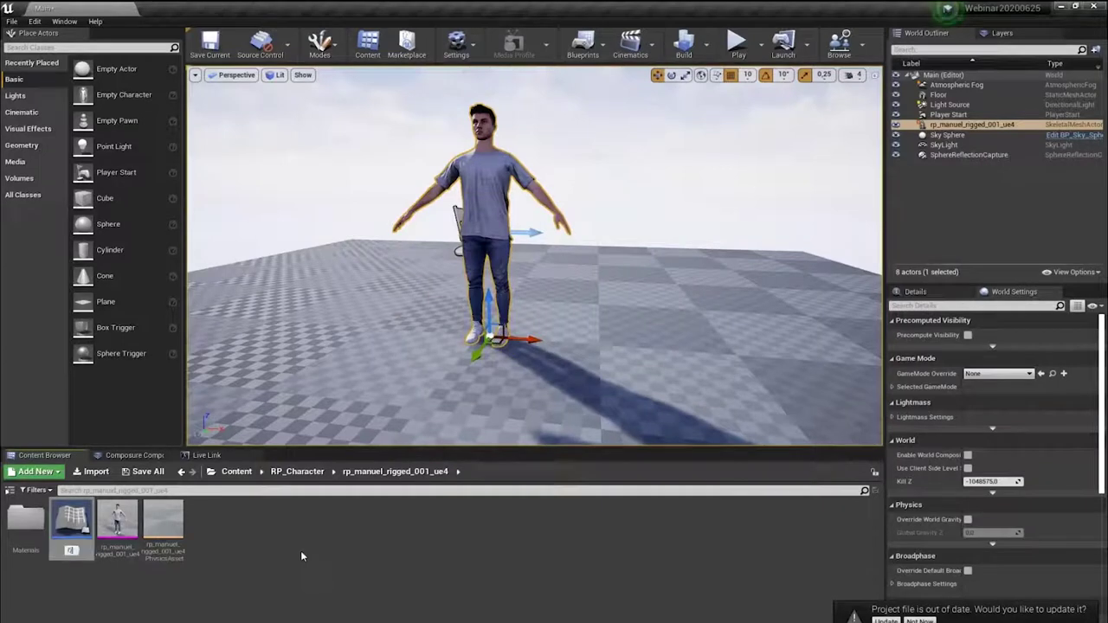
type("ys")
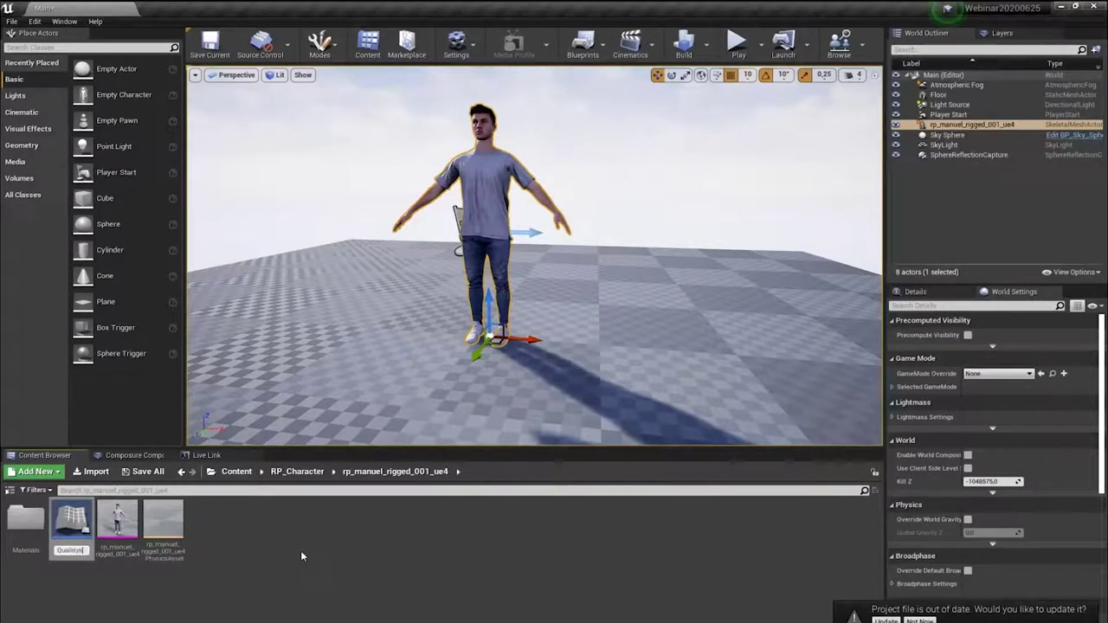
type("Retar")
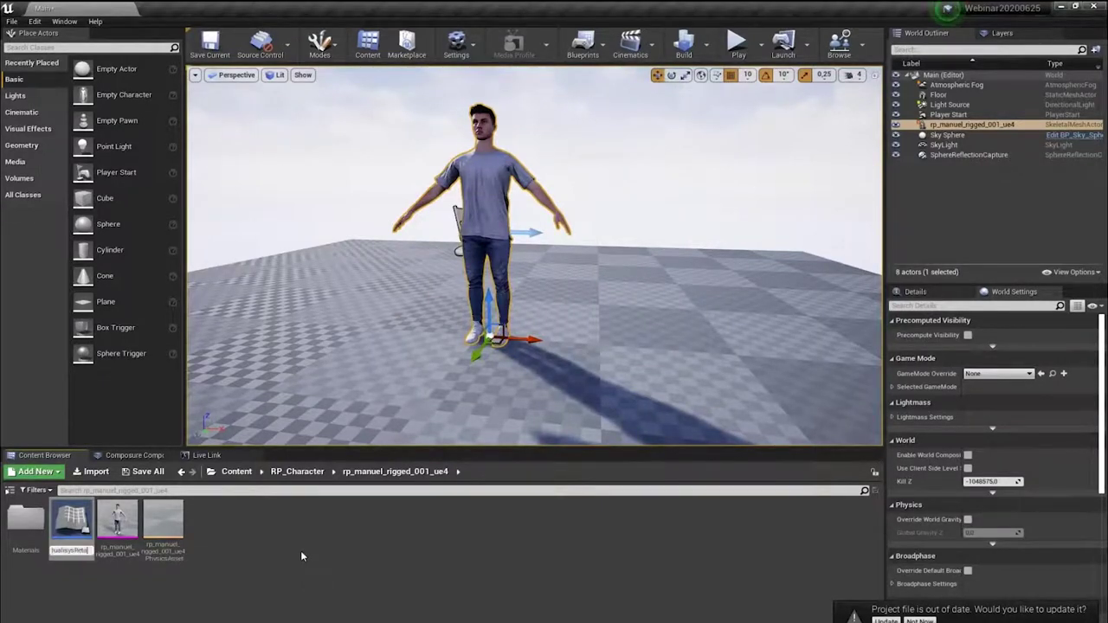
type("geter")
key("Return")
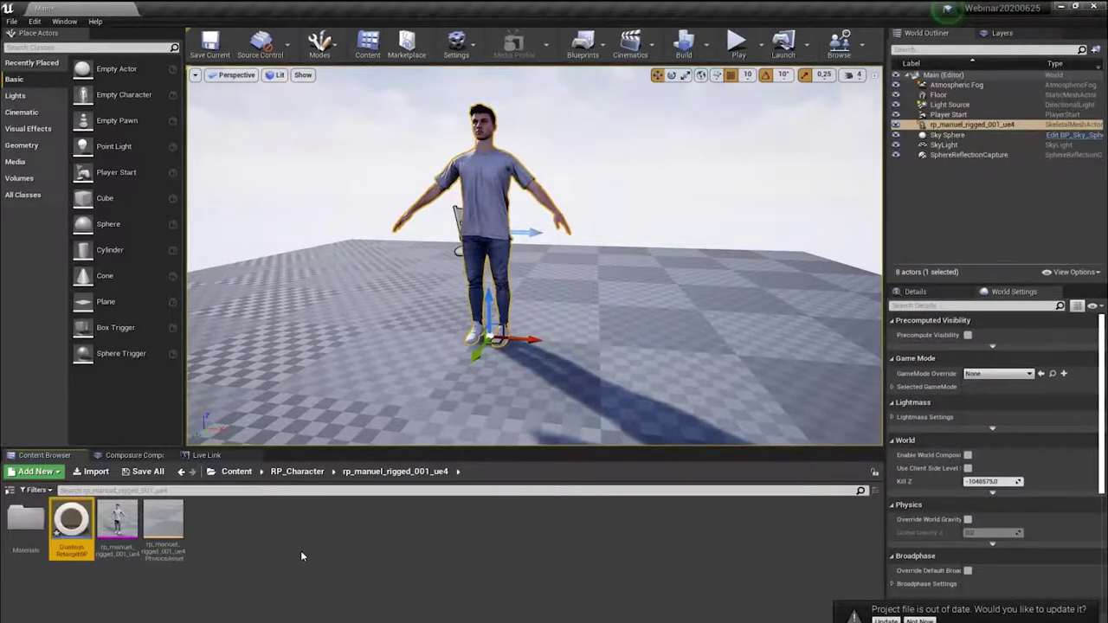
mouse_move(52, 530)
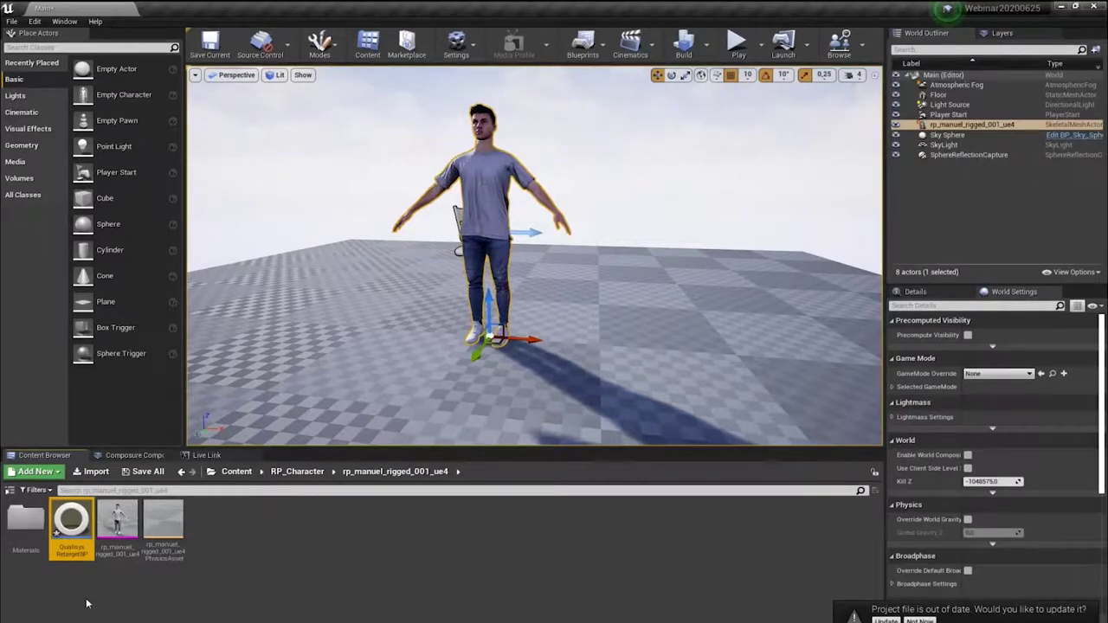
left_click(143, 471)
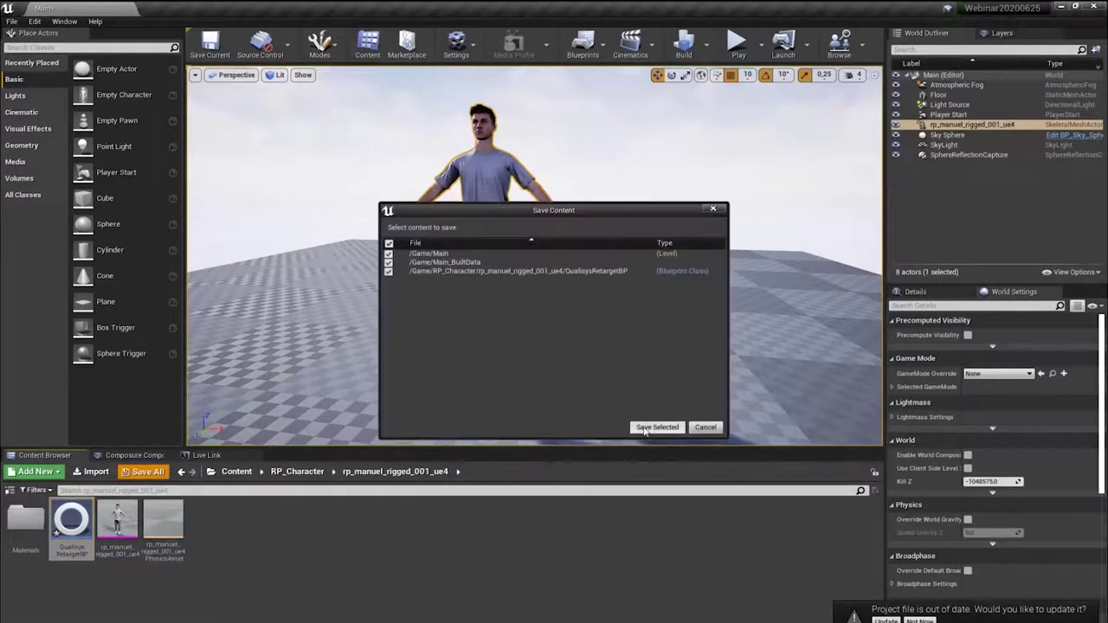
left_click(645, 427)
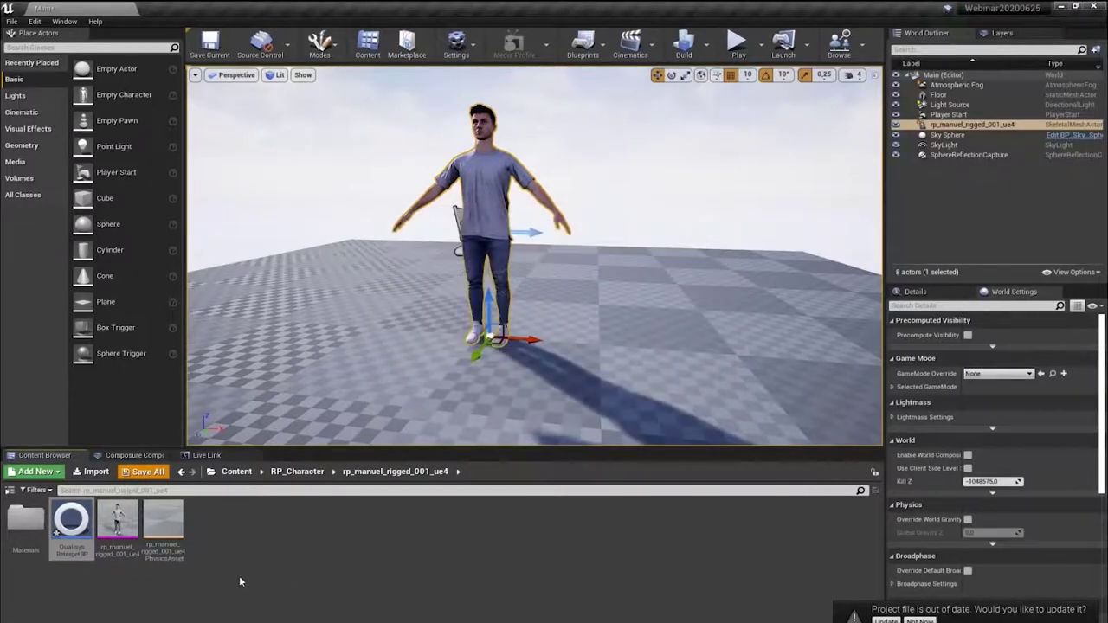
Step: Open QualisysRetargetBP, enlarge its details area over the event graph and expand the Bone Mapping list
left_click(72, 524)
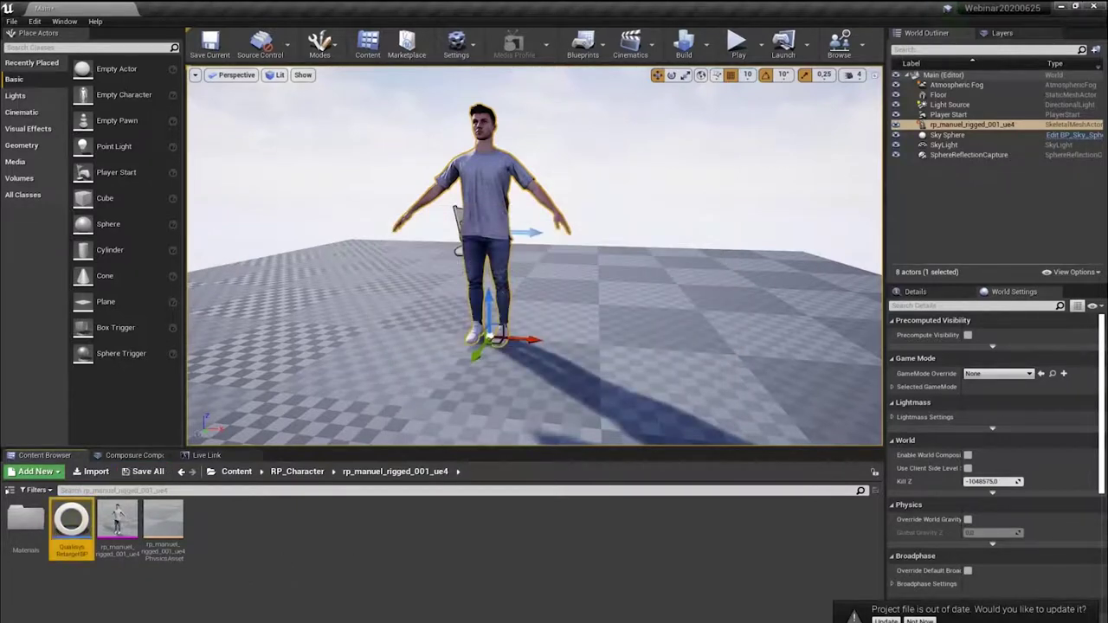
left_click(242, 525)
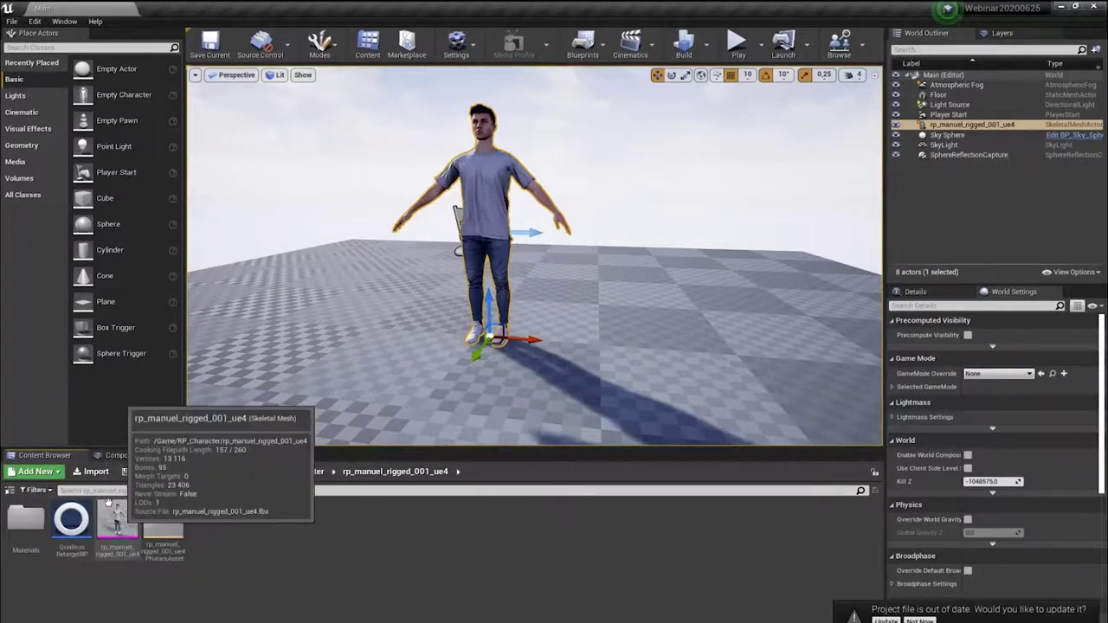
left_click(71, 525)
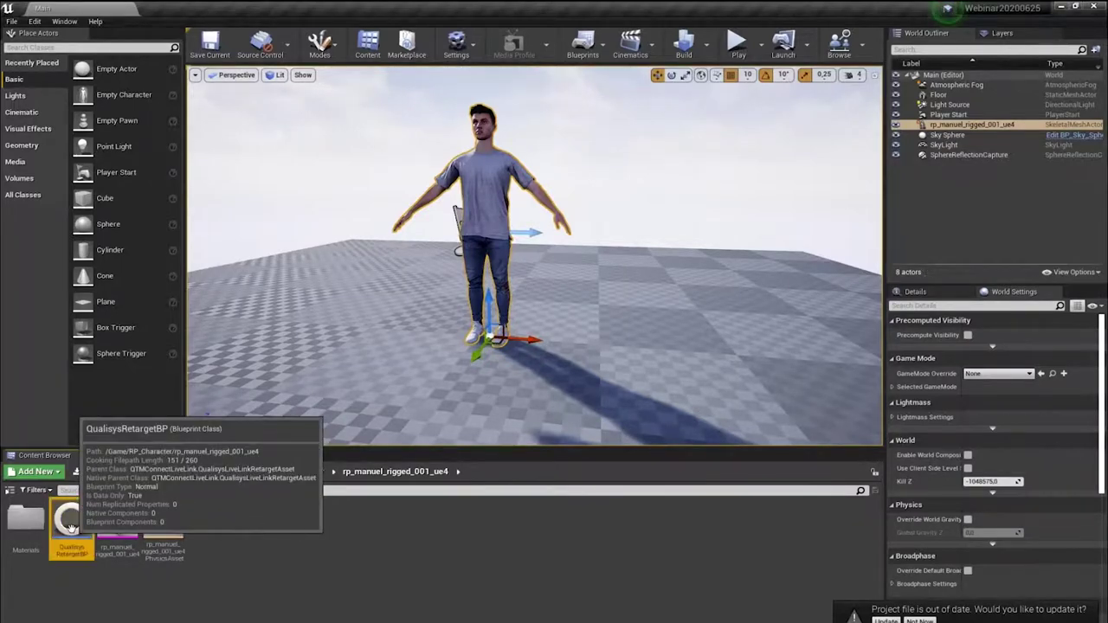
double_click(71, 525)
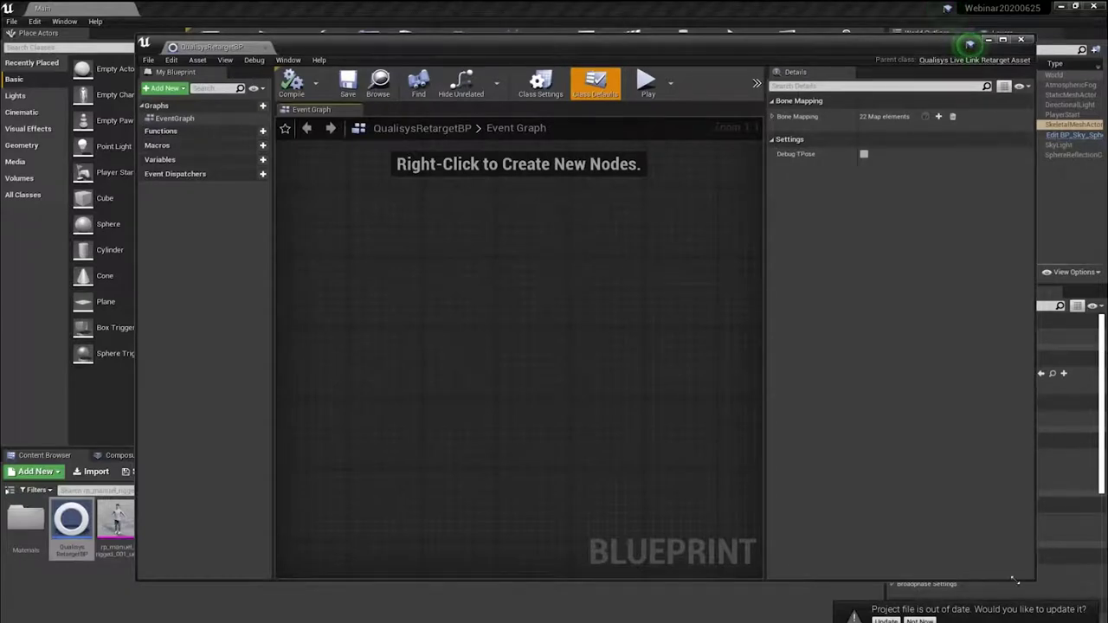
left_click_drag(1017, 582, 822, 619)
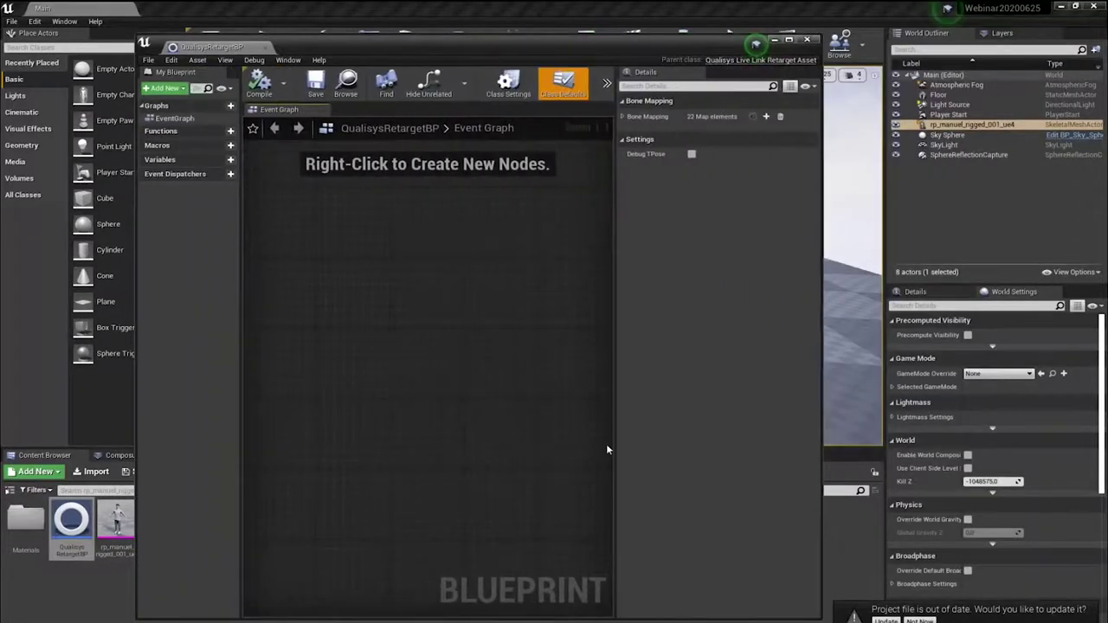
left_click_drag(613, 445, 209, 445)
left_click(263, 116)
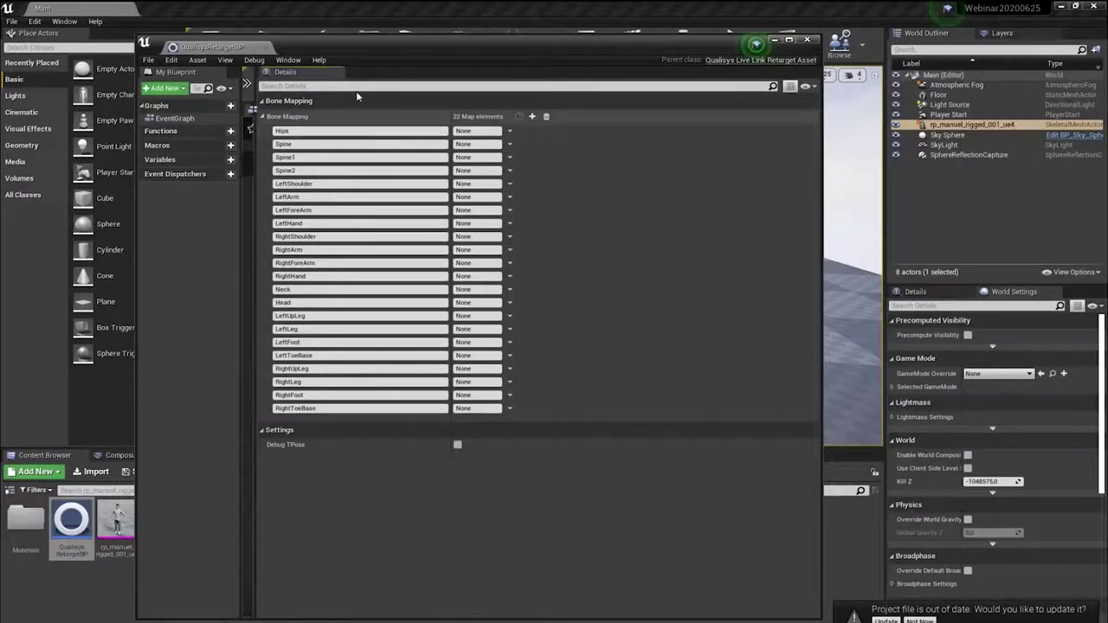
Step: Open the rp_manuel_rigged_001_ue4 skeletal mesh in a separate window and arrange it beside the QualisysRetargetBP editor
left_click_drag(820, 255, 634, 251)
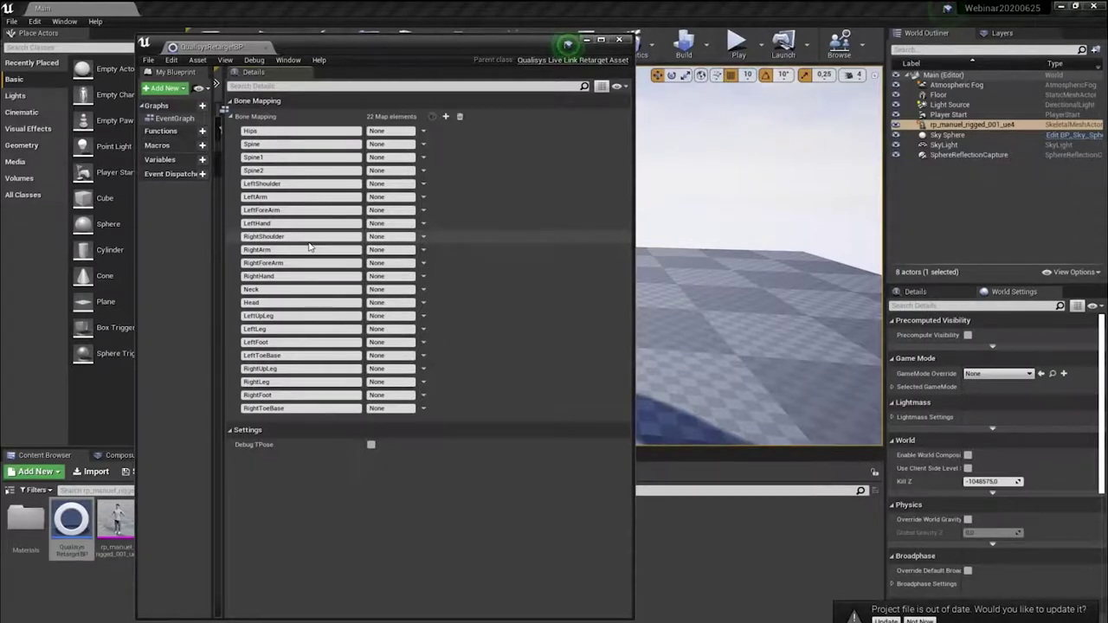
left_click_drag(368, 48, 402, 40)
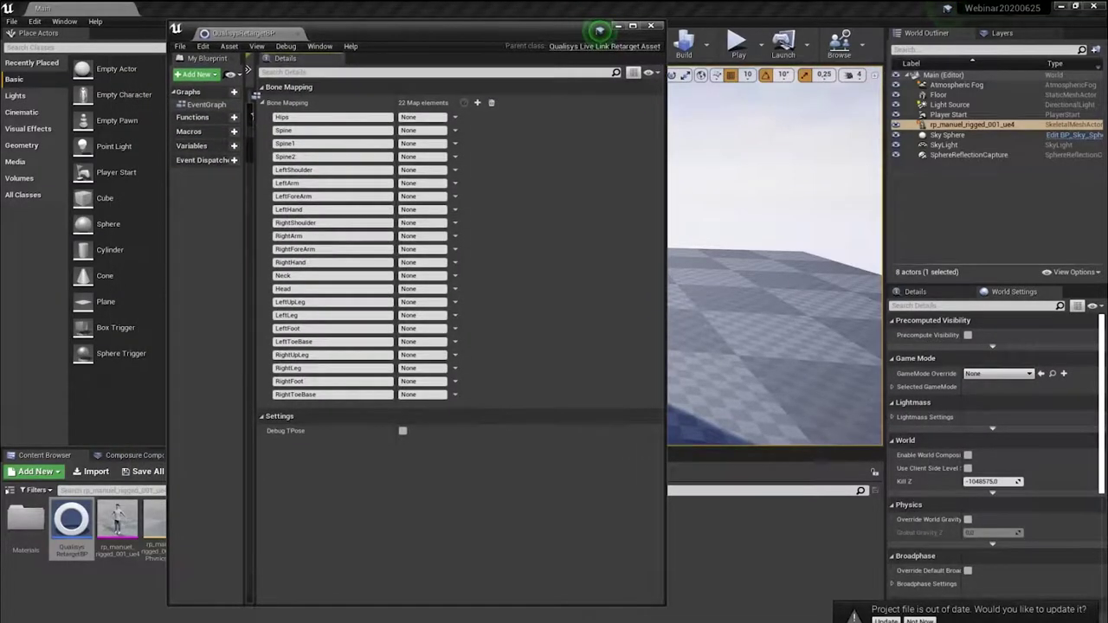
left_click_drag(666, 208, 821, 208)
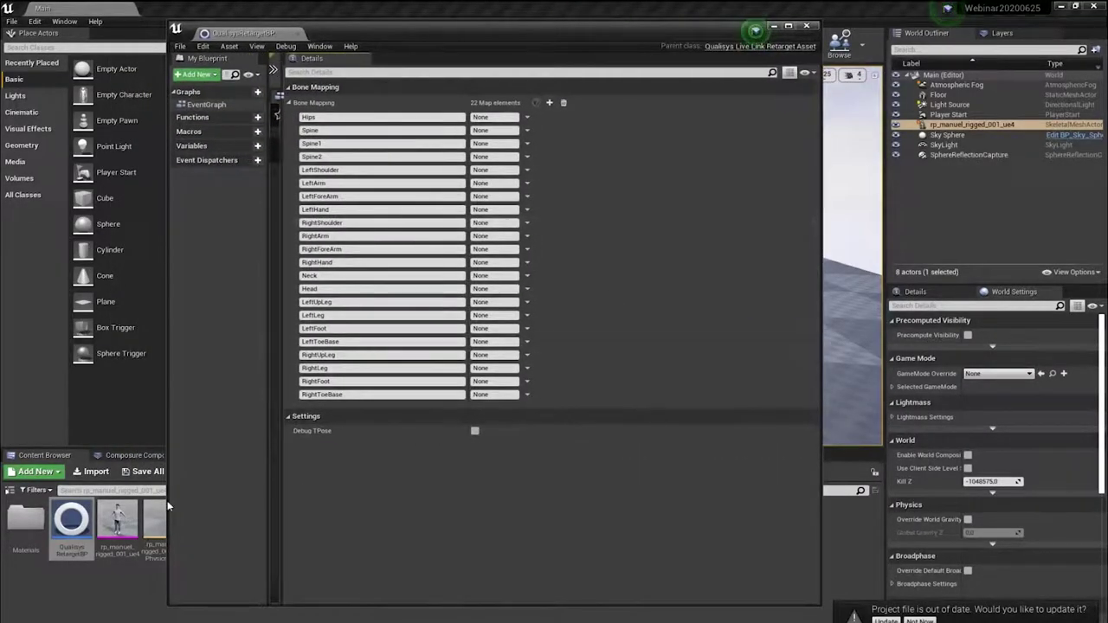
left_click(121, 517)
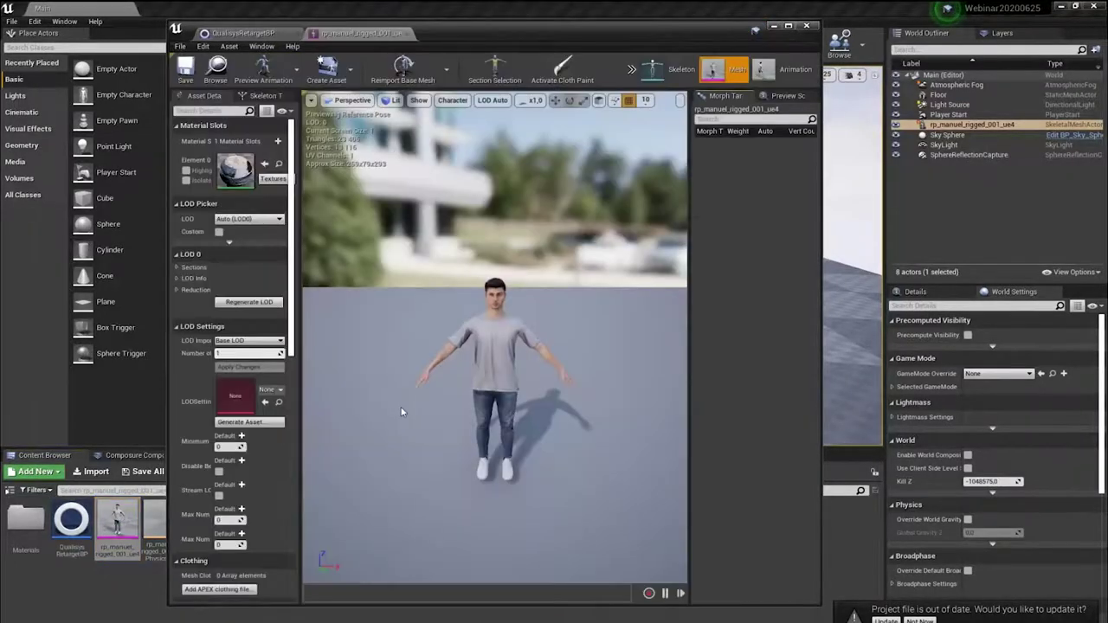
left_click_drag(360, 33, 619, 79)
left_click_drag(551, 30, 386, 30)
left_click_drag(804, 82, 823, 30)
left_click_drag(727, 459, 739, 616)
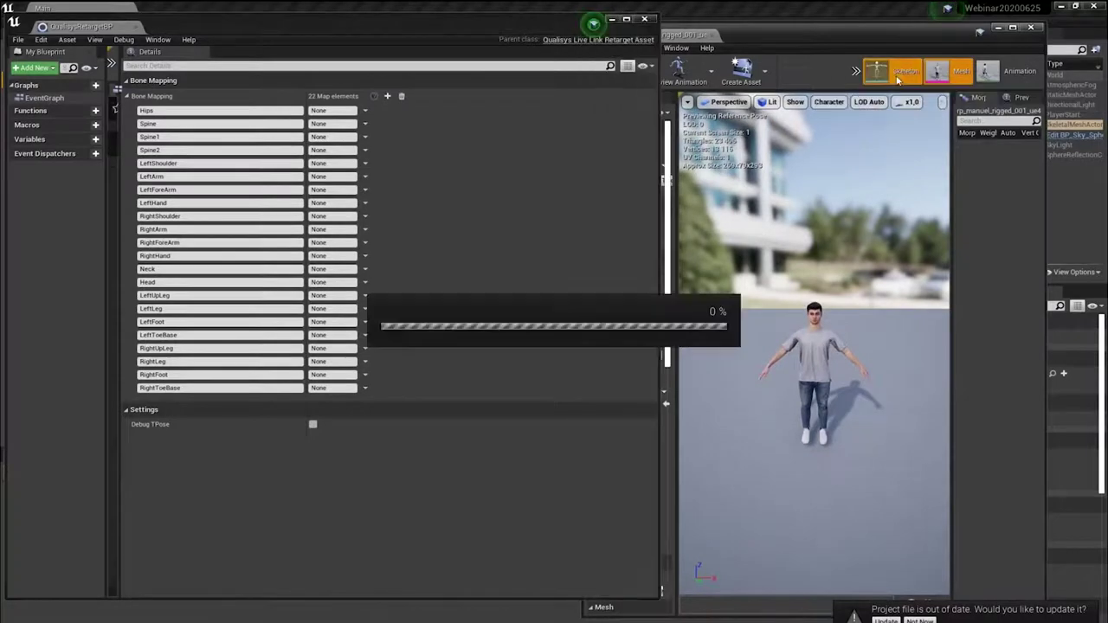
Step: Show the character's UE4_Mannequin_Skeleton beside the bone mapping and widen its skeleton tree for full bone names
left_click(877, 71)
left_click_drag(195, 26, 754, 36)
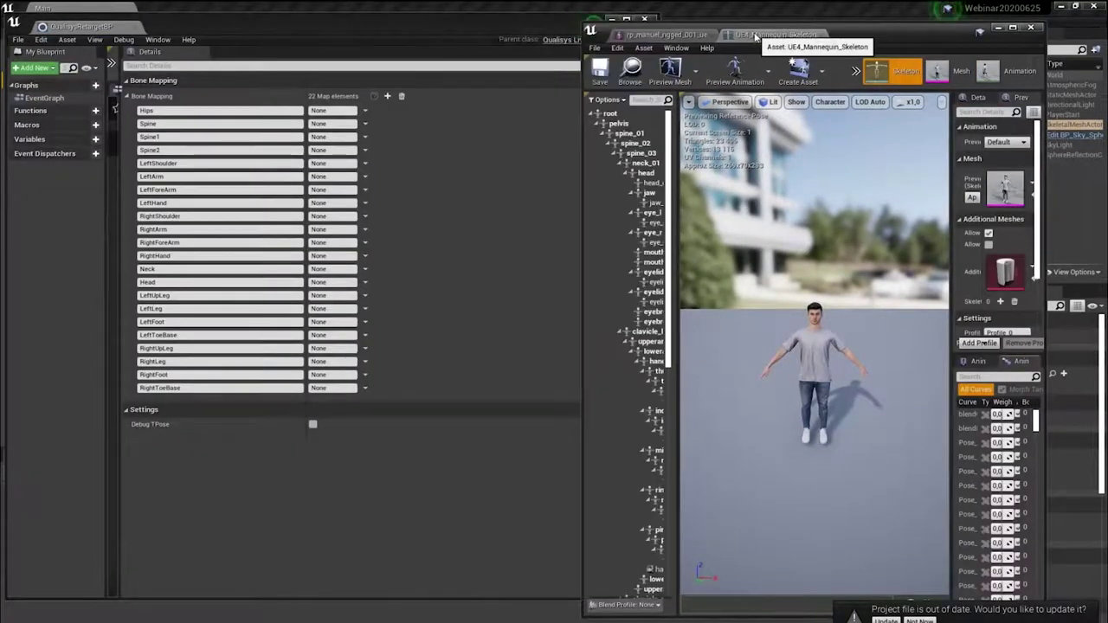
left_click_drag(674, 347, 792, 346)
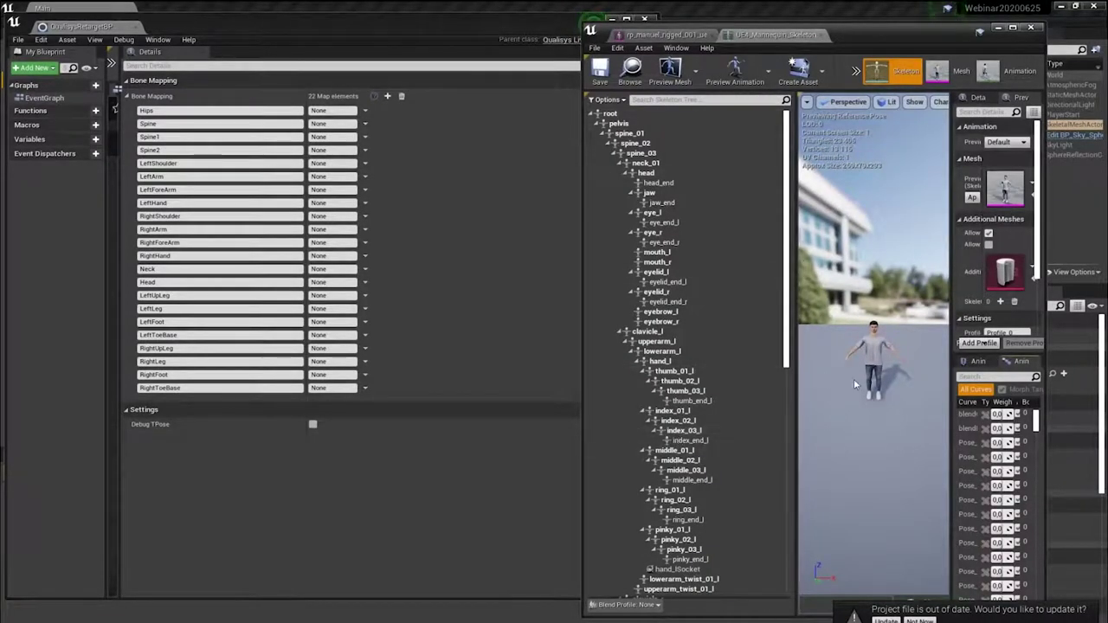
scroll(894, 384, "up", 5)
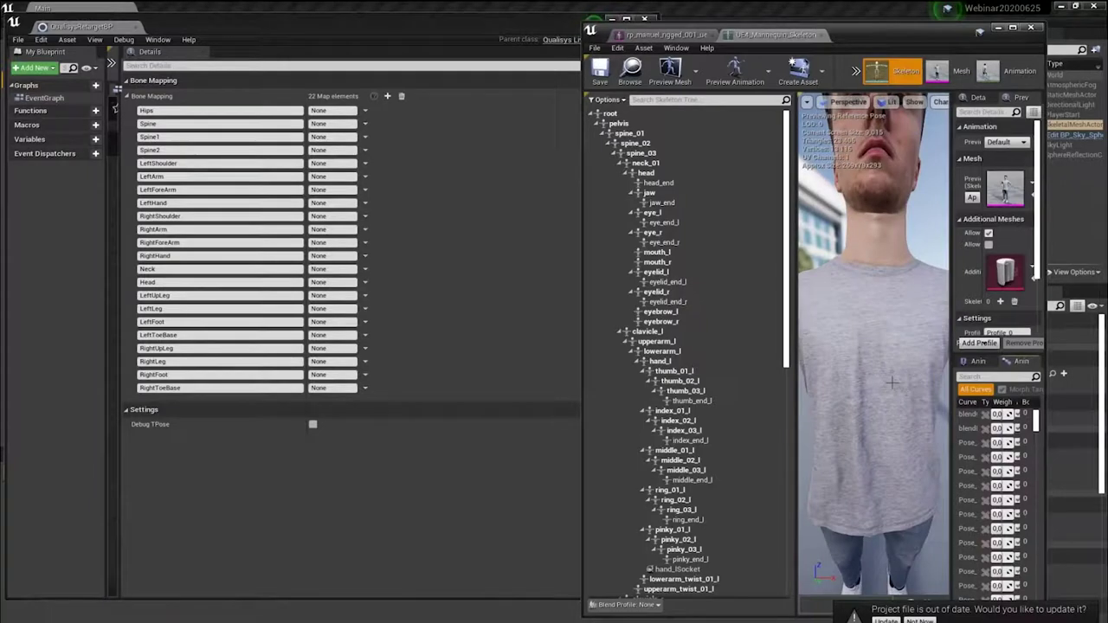
scroll(894, 385, "down", 3)
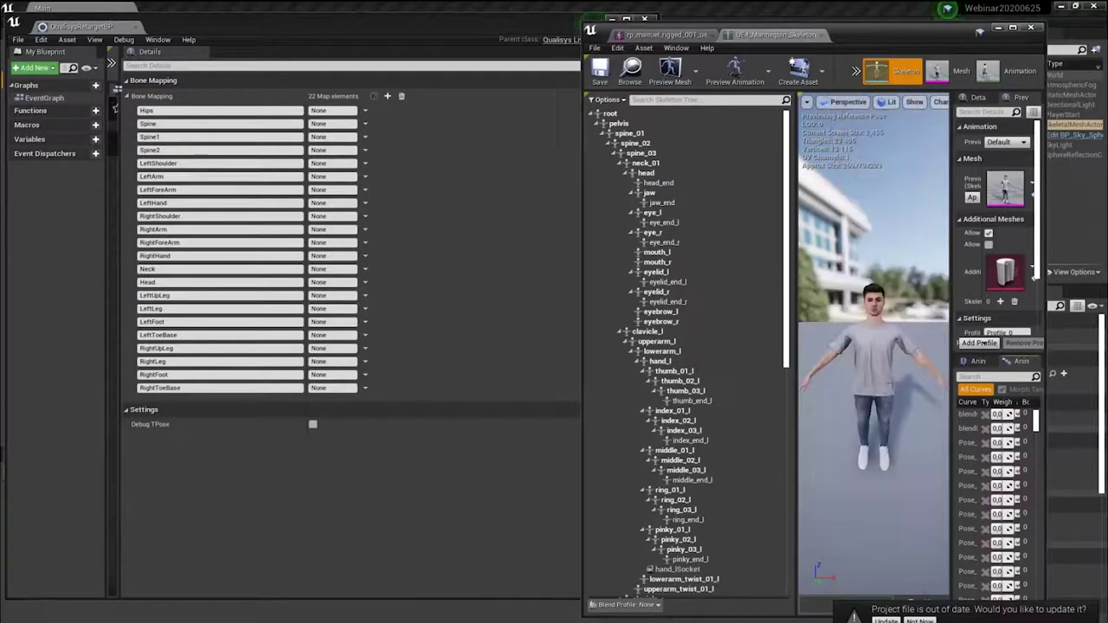
left_click(807, 102)
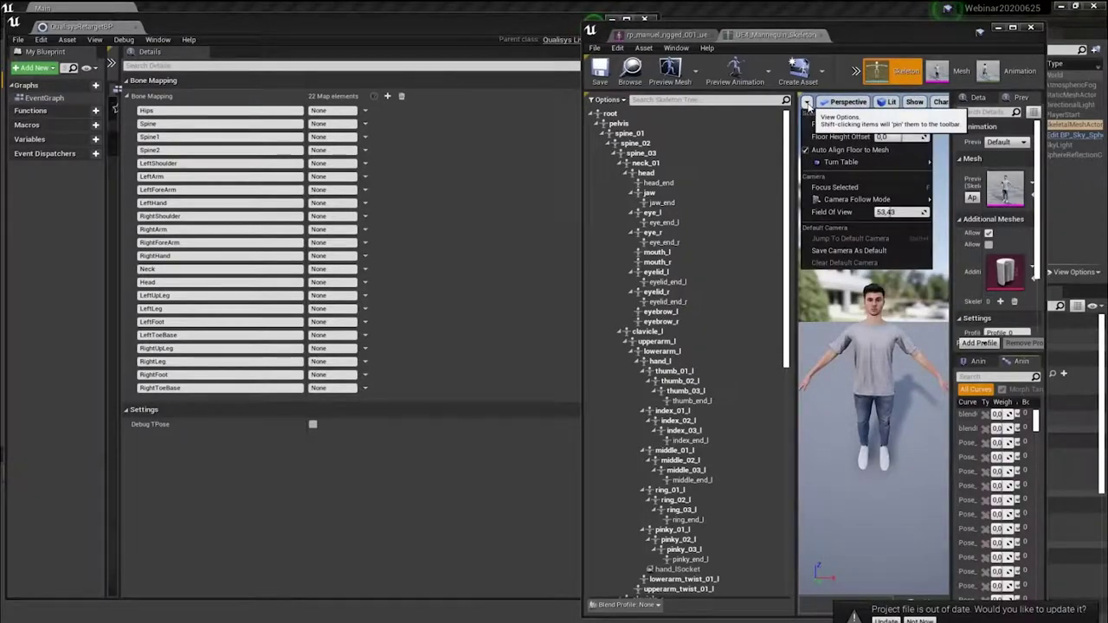
left_click(915, 102)
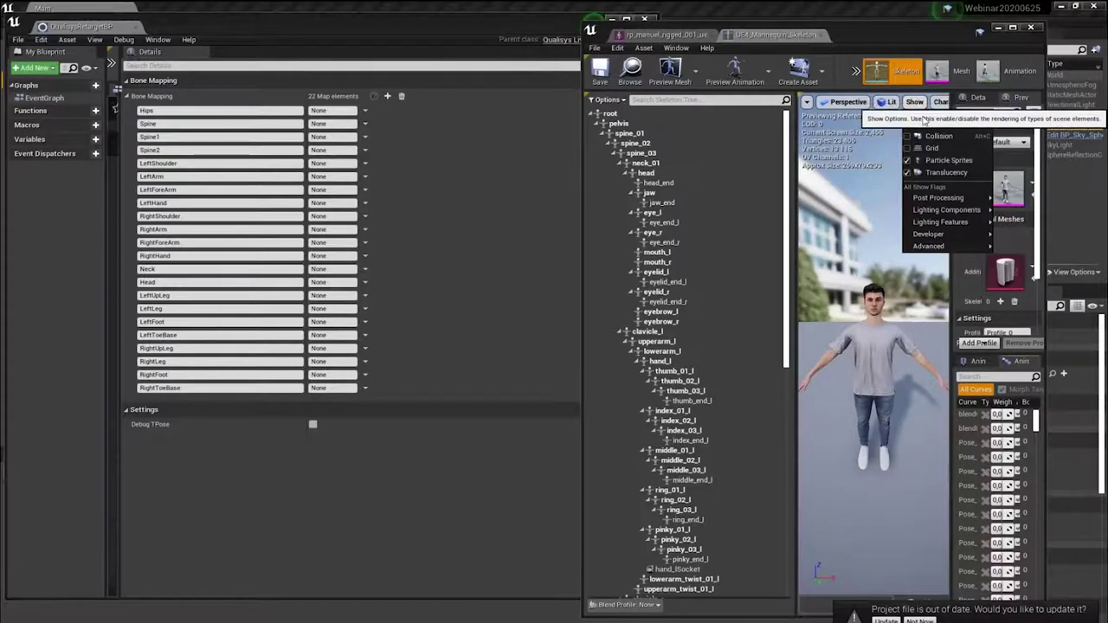
mouse_move(937, 198)
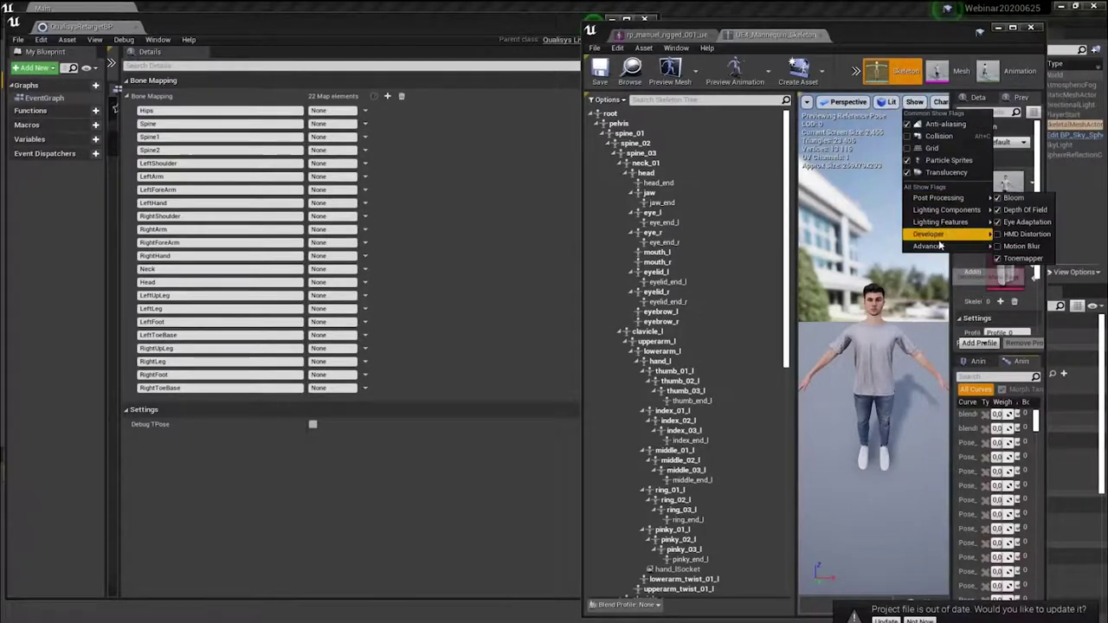
left_click(814, 223)
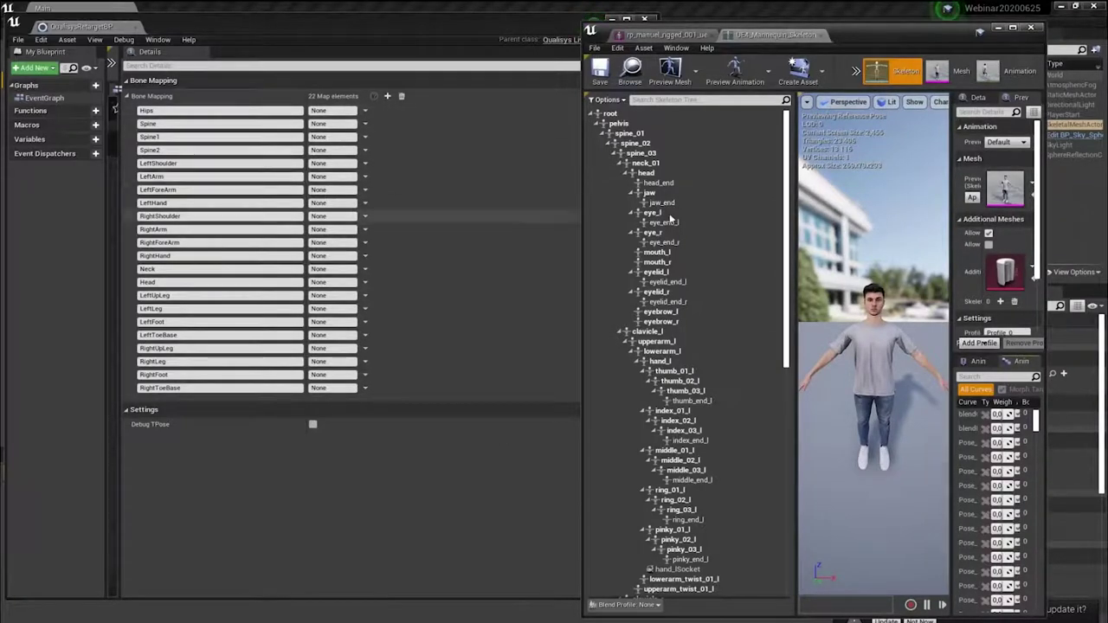
Step: Map the Hips bone to pelvis in QualisysRetargetBP and keep the skeleton tree in view beside the mapping
left_click(338, 111)
type("pe")
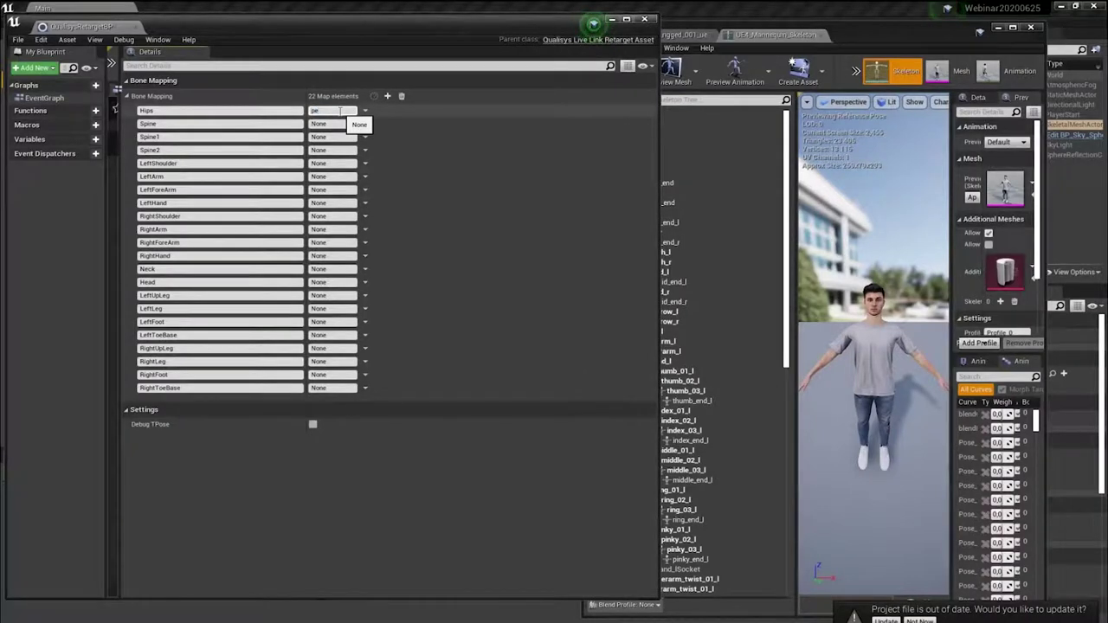
type("lvis")
key("Return")
left_click_drag(856, 31, 889, 30)
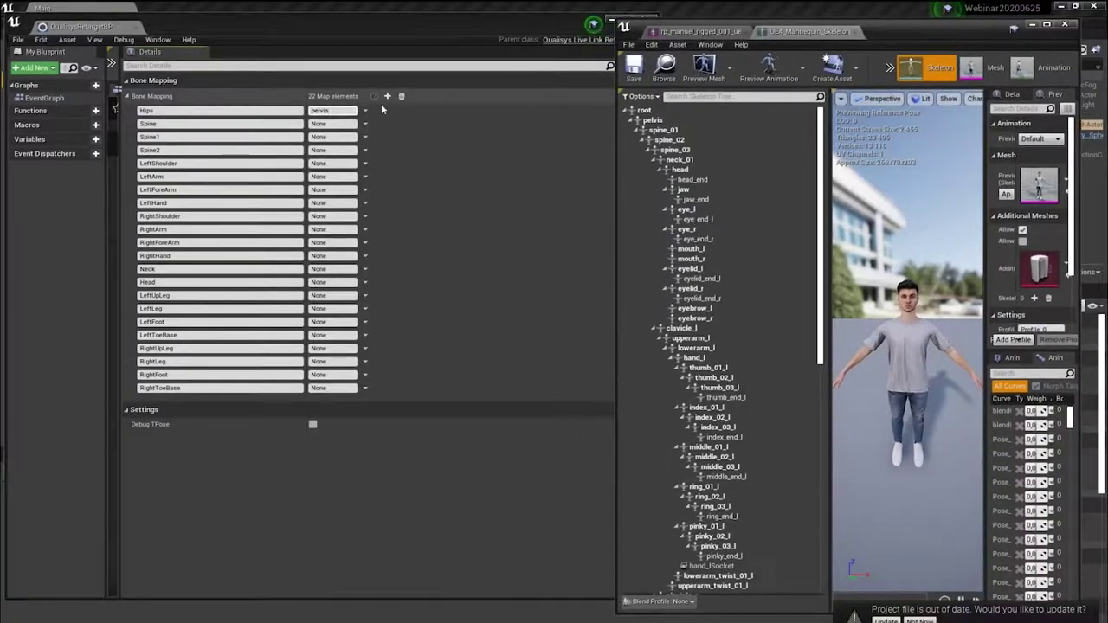
Step: Map the Spine, Spine1 and Spine2 bones to spine_01, spine_02 and spine_03 in the bone mapping
left_click(336, 124)
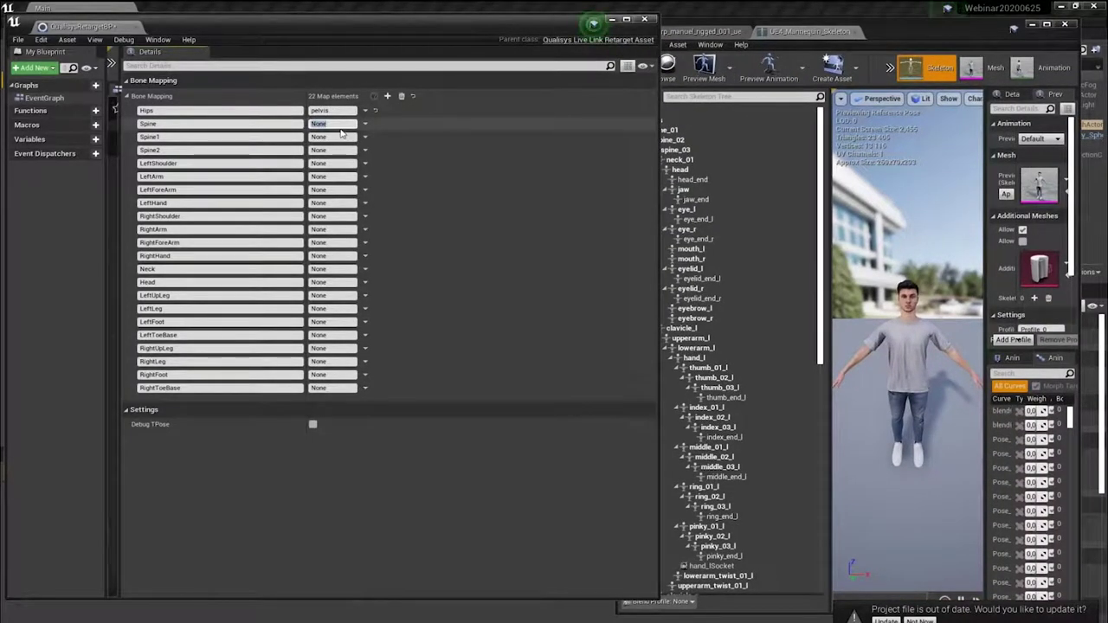
type("spine_01")
left_click(338, 137)
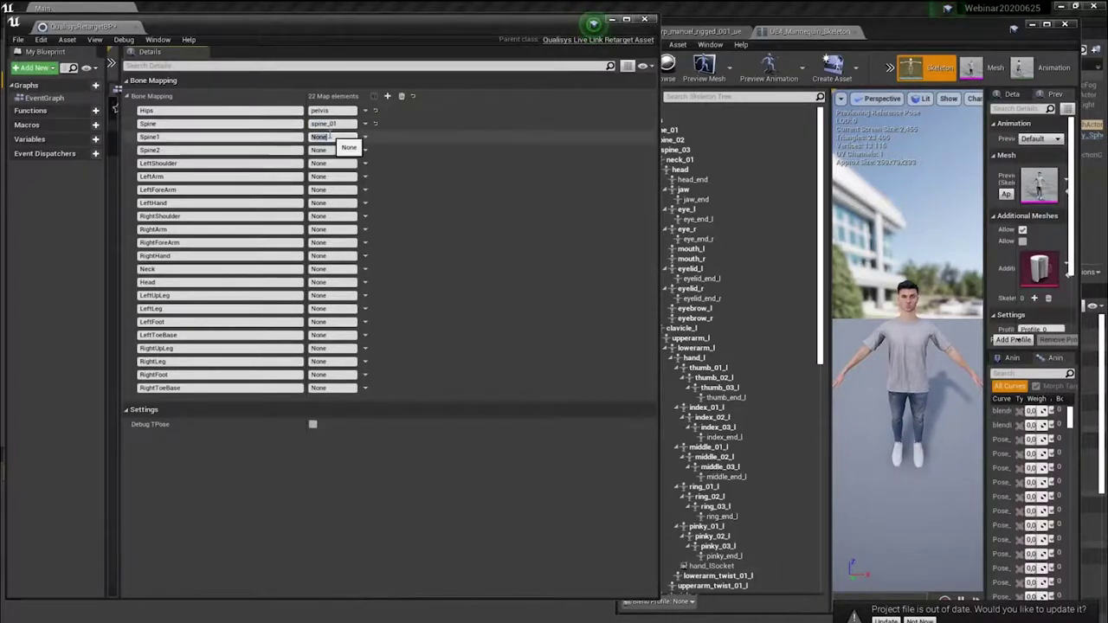
type("spine_02")
key("Return")
left_click(339, 150)
type("spine_")
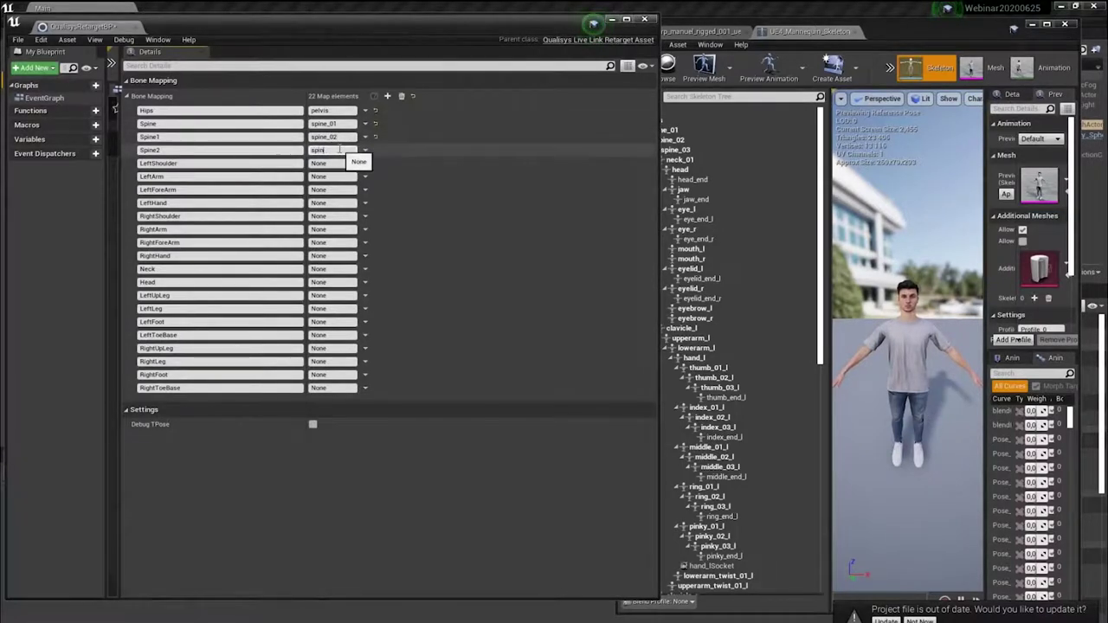
type("03")
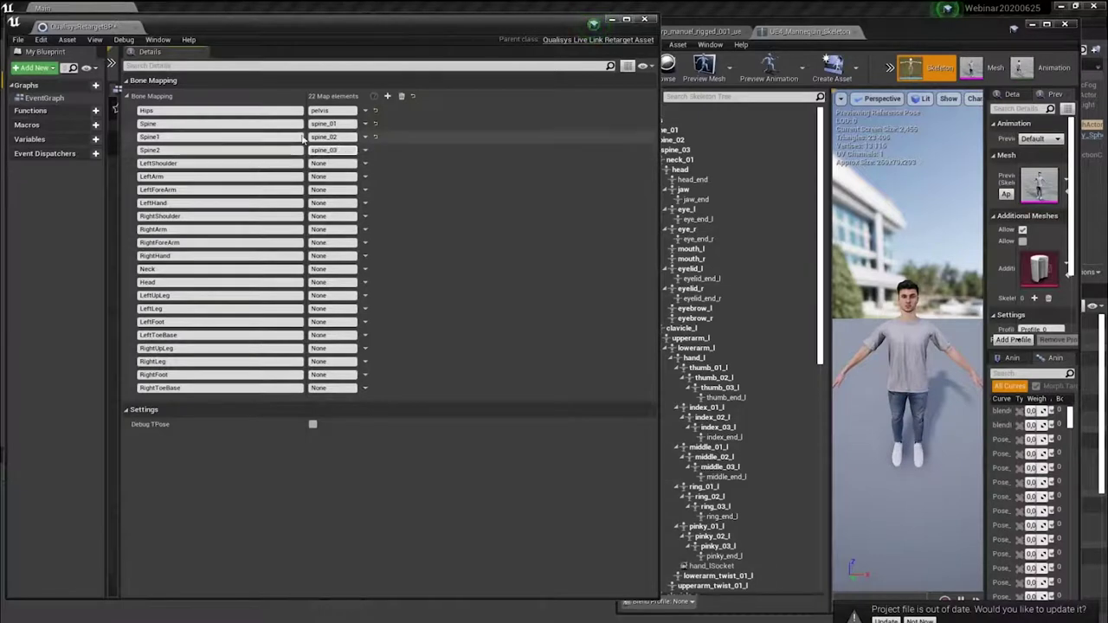
Step: Map LeftShoulder to clavicle_l and LeftArm to upperarm_l, following the names in the skeleton tree
left_click_drag(915, 32, 923, 30)
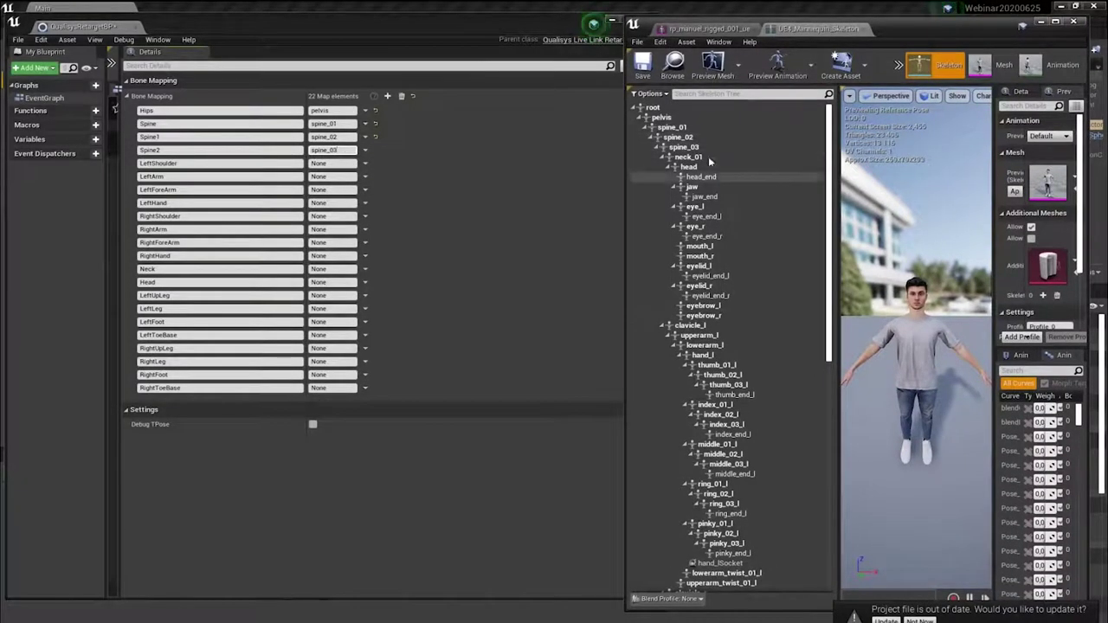
left_click(344, 164)
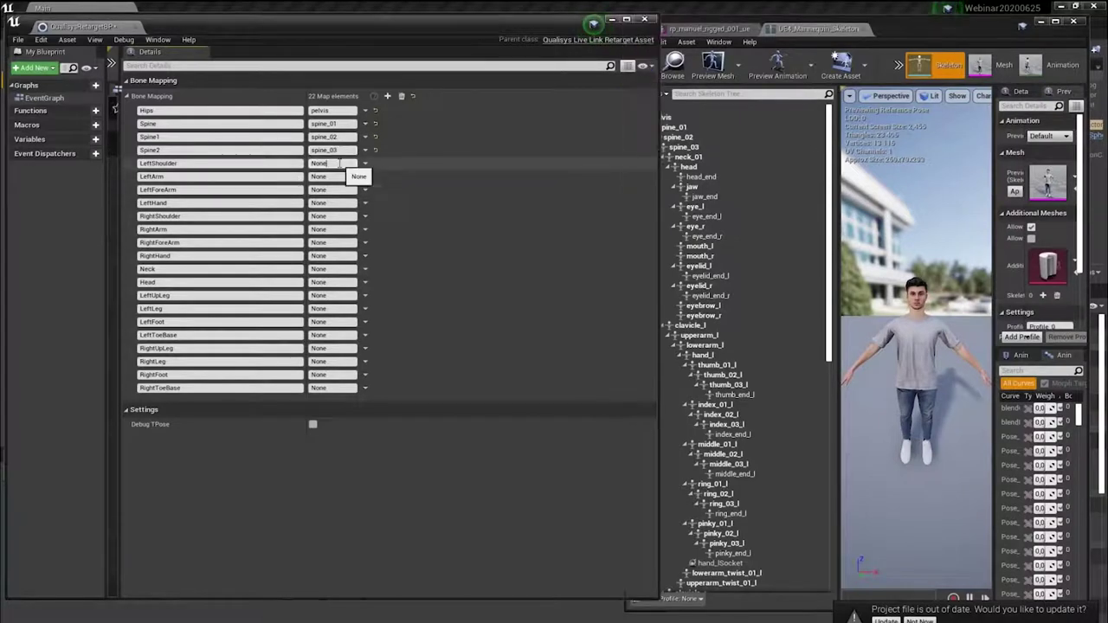
type("cla")
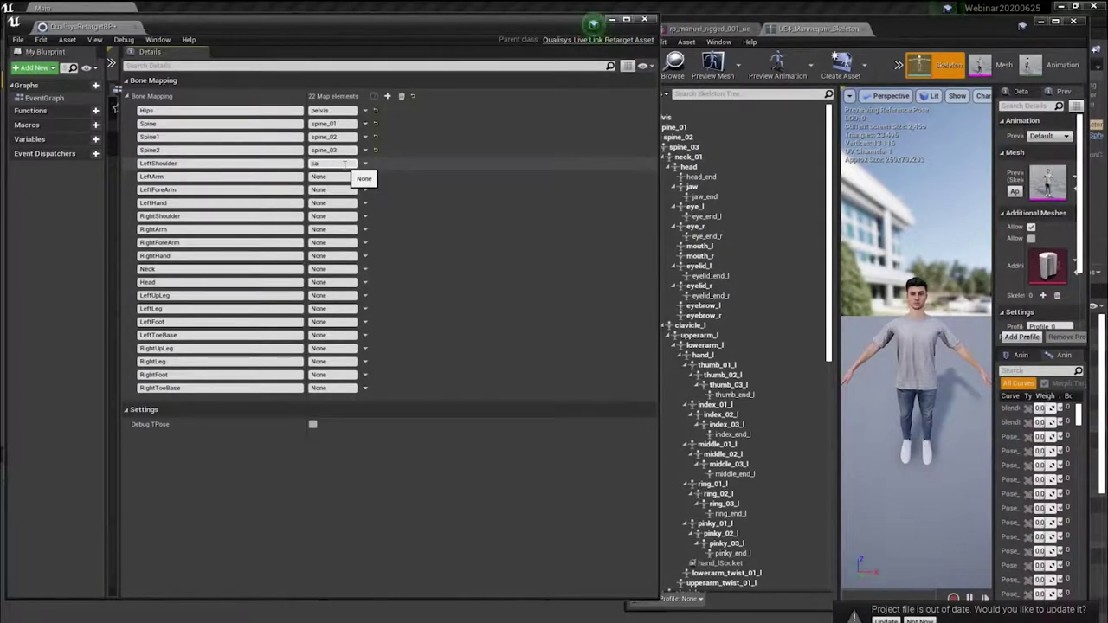
type("v")
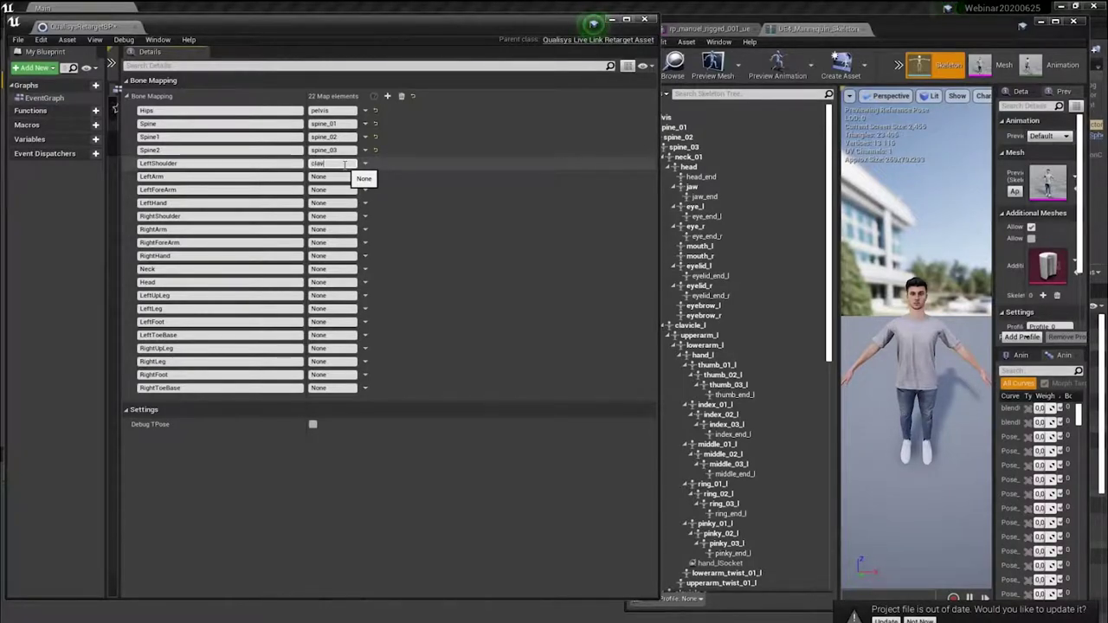
type("icle_")
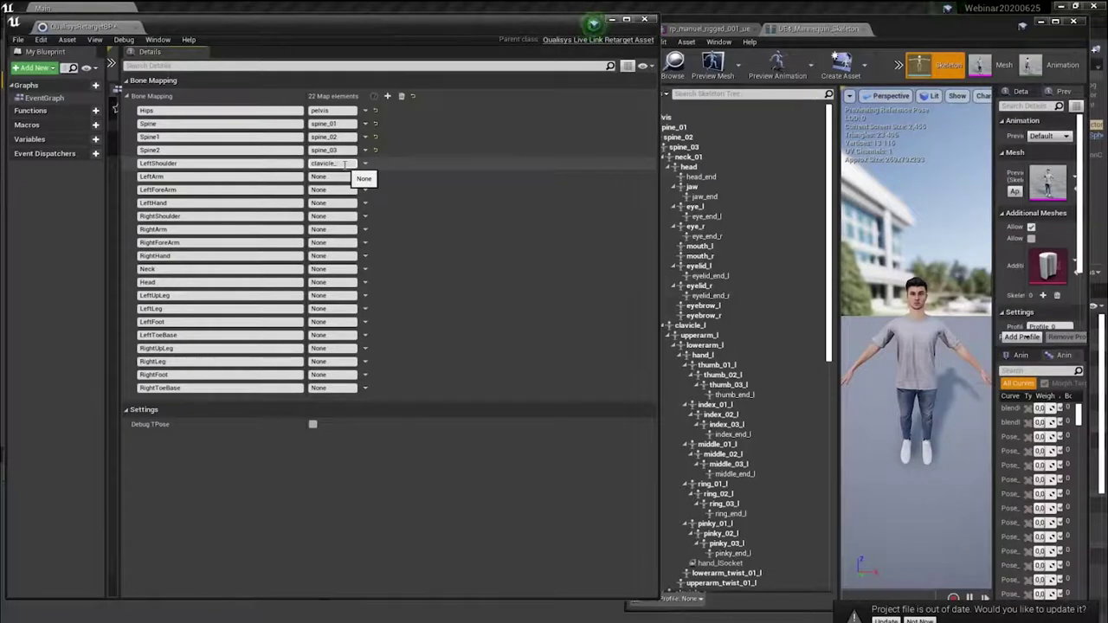
type("l")
left_click(332, 176)
double_click(331, 176)
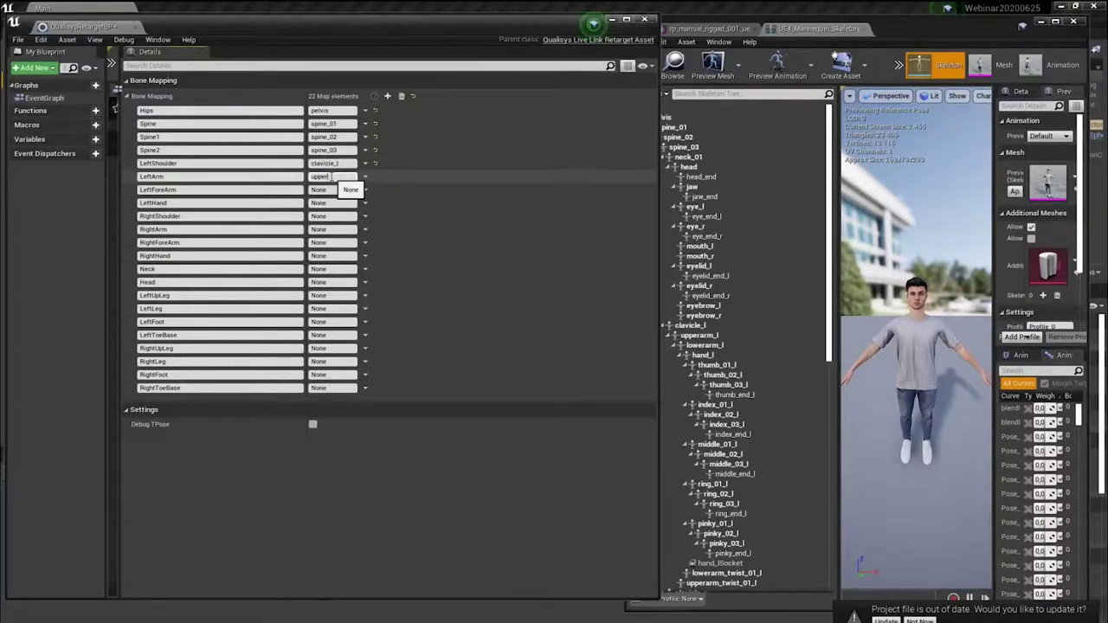
Step: Map LeftForeArm to lowerarm_l and LeftHand to hand_l in the bone mapping
left_click(335, 190)
double_click(335, 190)
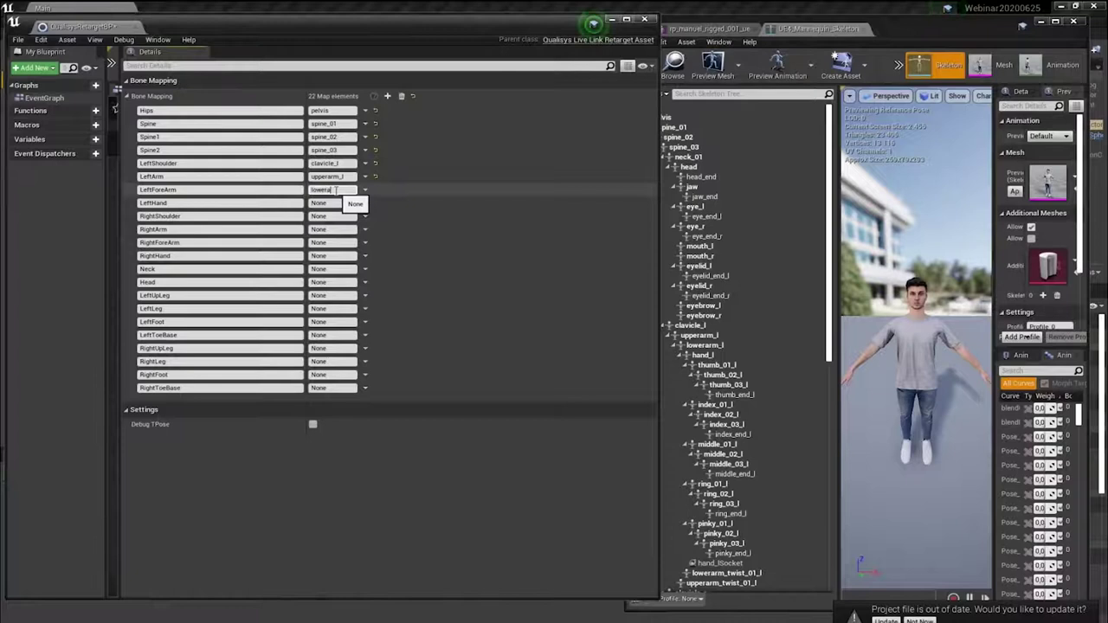
double_click(335, 202)
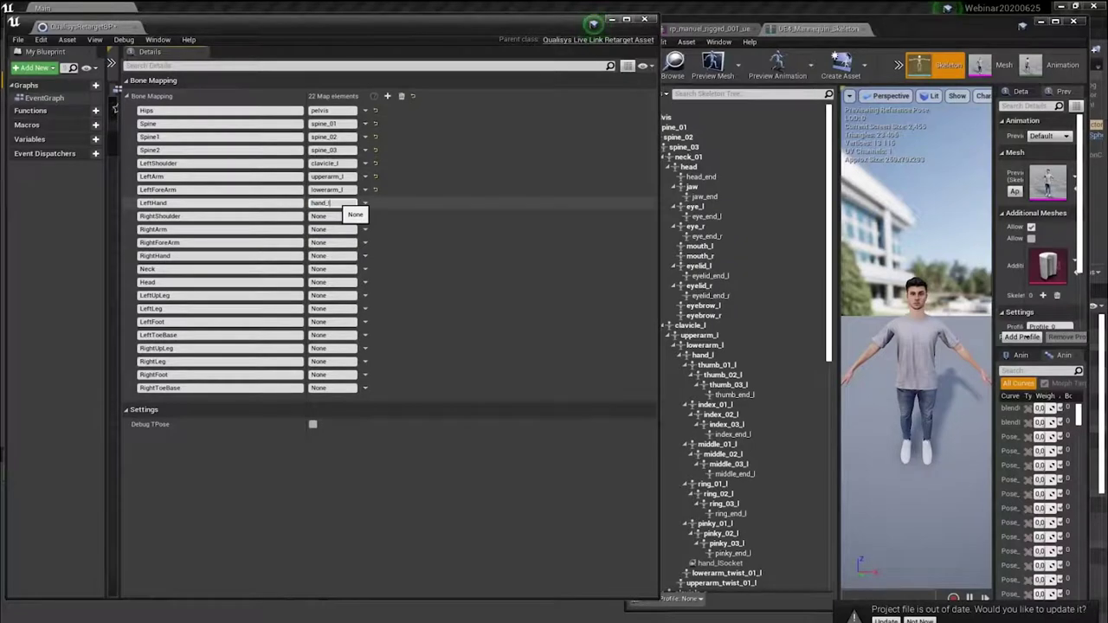
type("hand_l")
key("Tab")
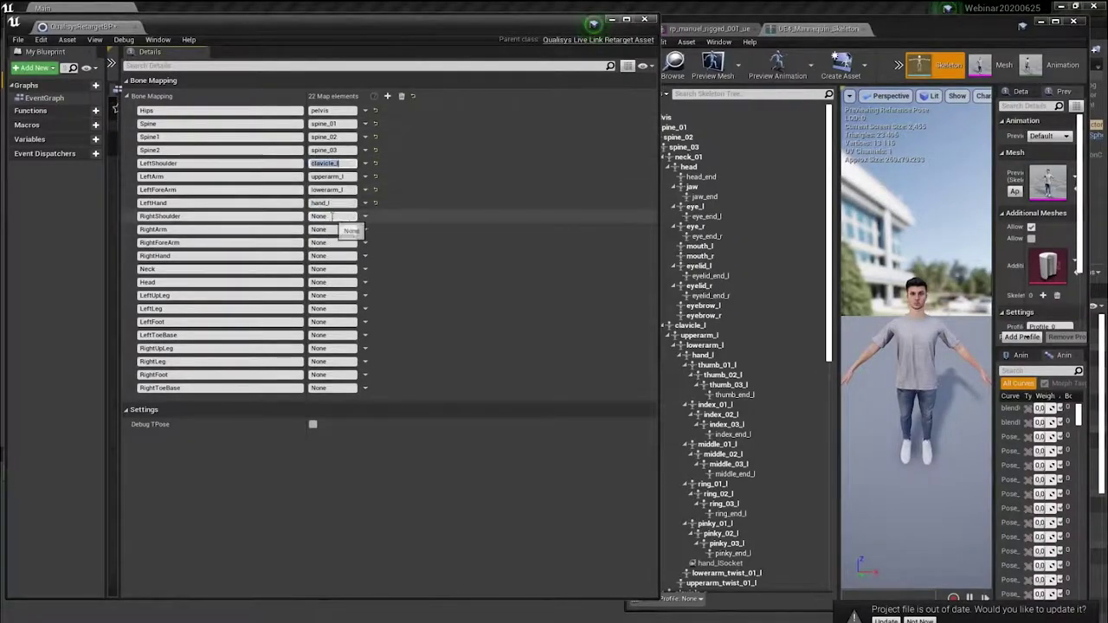
Step: Copy the bone names clavicle_l, upperarm_l and lowerarm_l into the RightShoulder, RightArm and RightForeArm entries
type("clavicle_l")
double_click(328, 177)
key("ctrl+c")
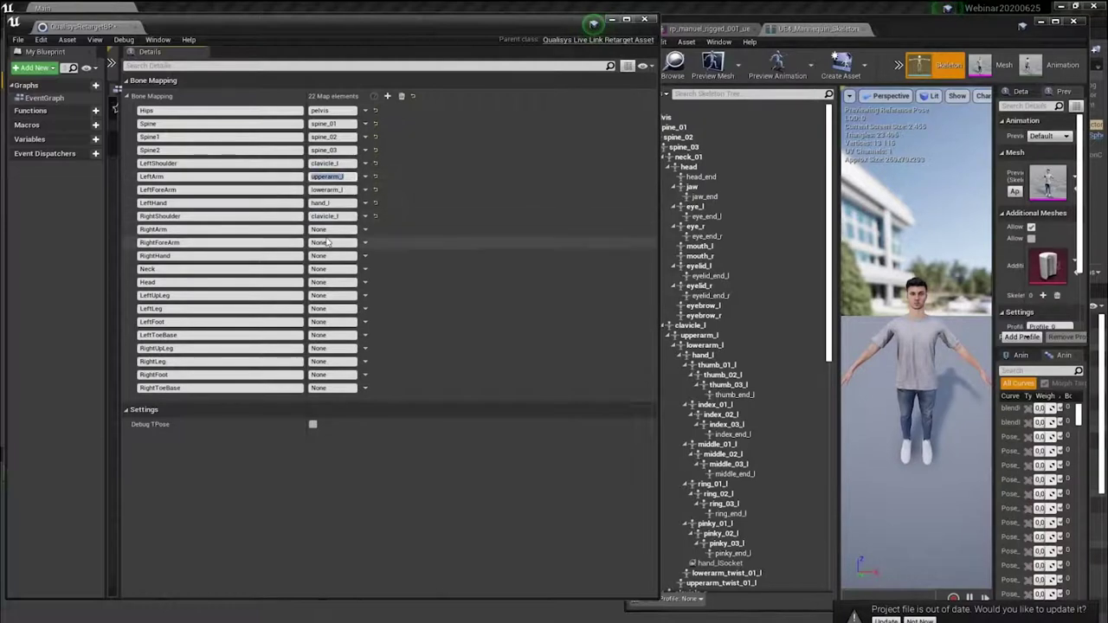
left_click(333, 229)
key("ctrl+v")
double_click(328, 189)
key("ctrl+c")
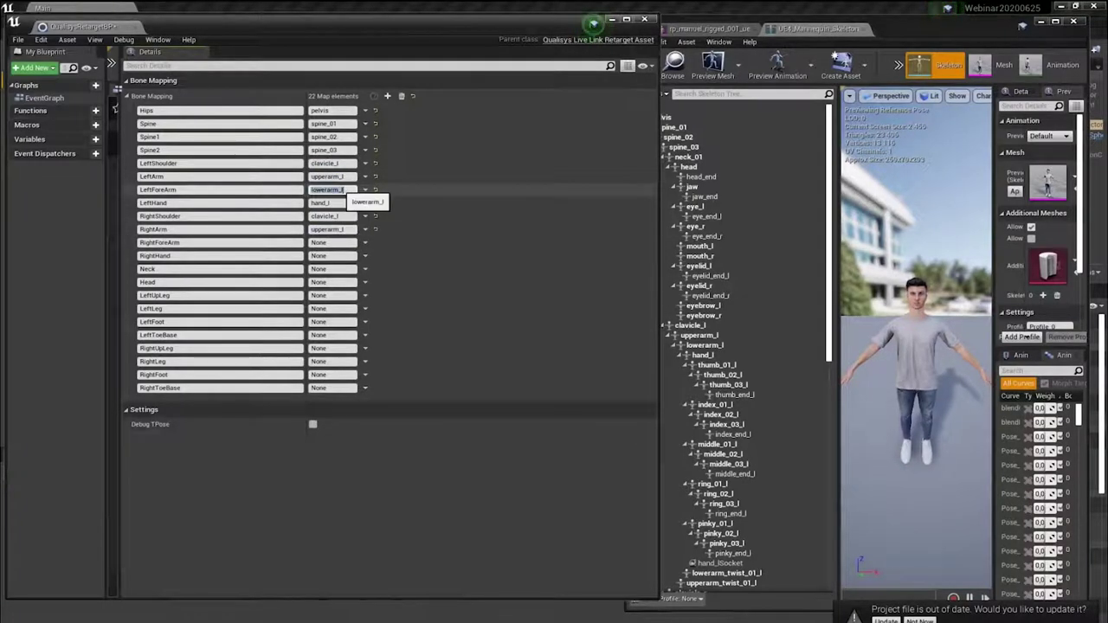
left_click(334, 242)
key("ctrl+v")
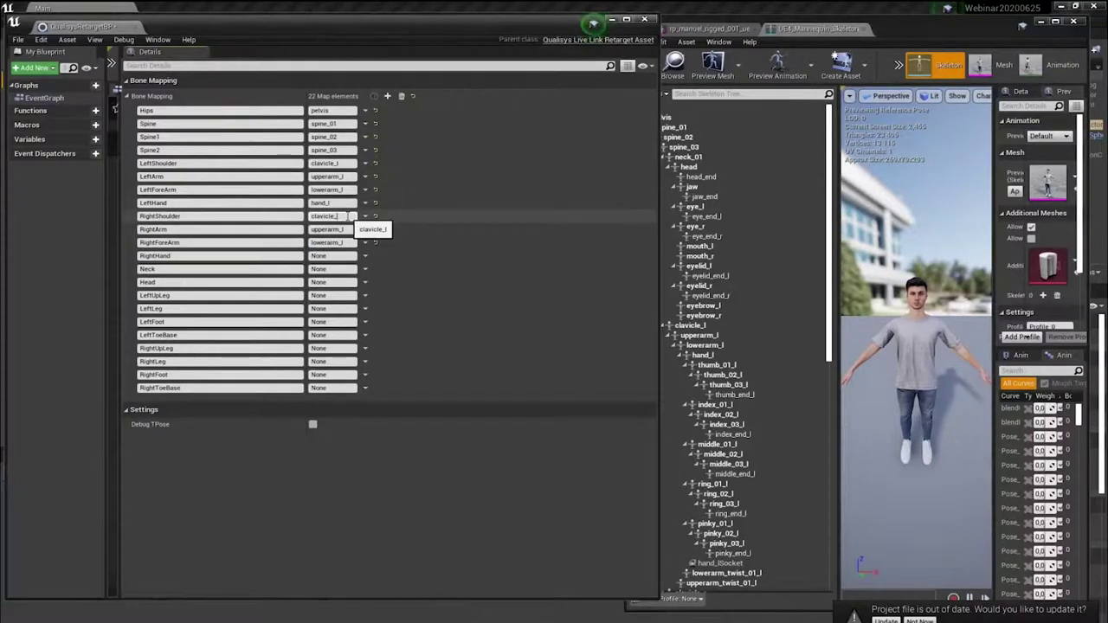
Step: Change the copied right arm entries to clavicle_r, upperarm_r and lowerarm_r, and map RightHand to hand_r
left_click(350, 230)
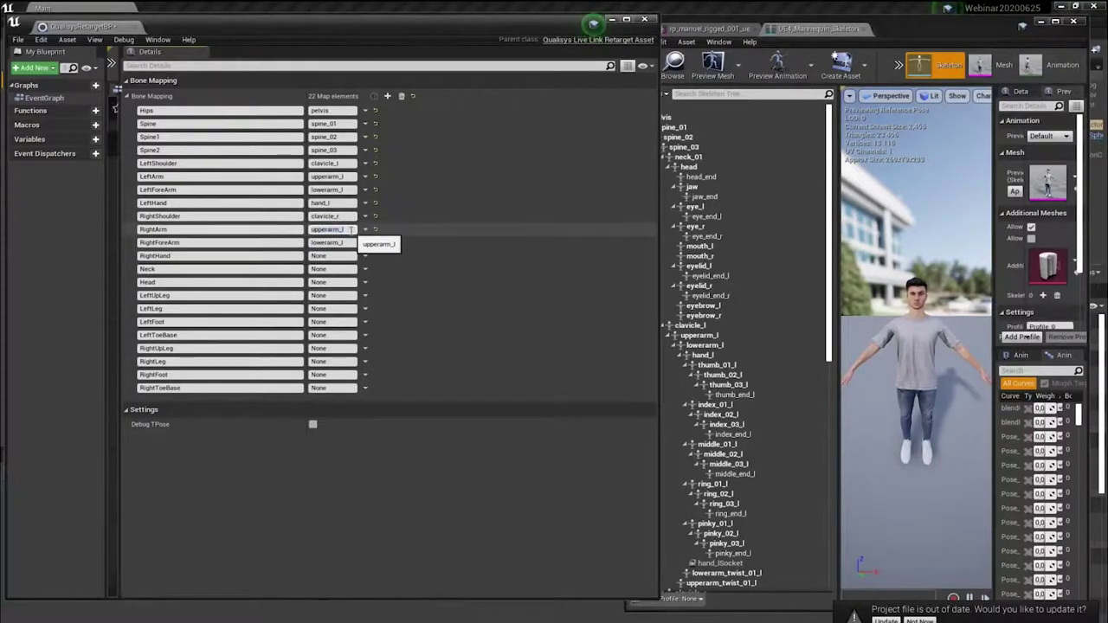
left_click(346, 243)
key("BackSpace")
type("r")
left_click(347, 256)
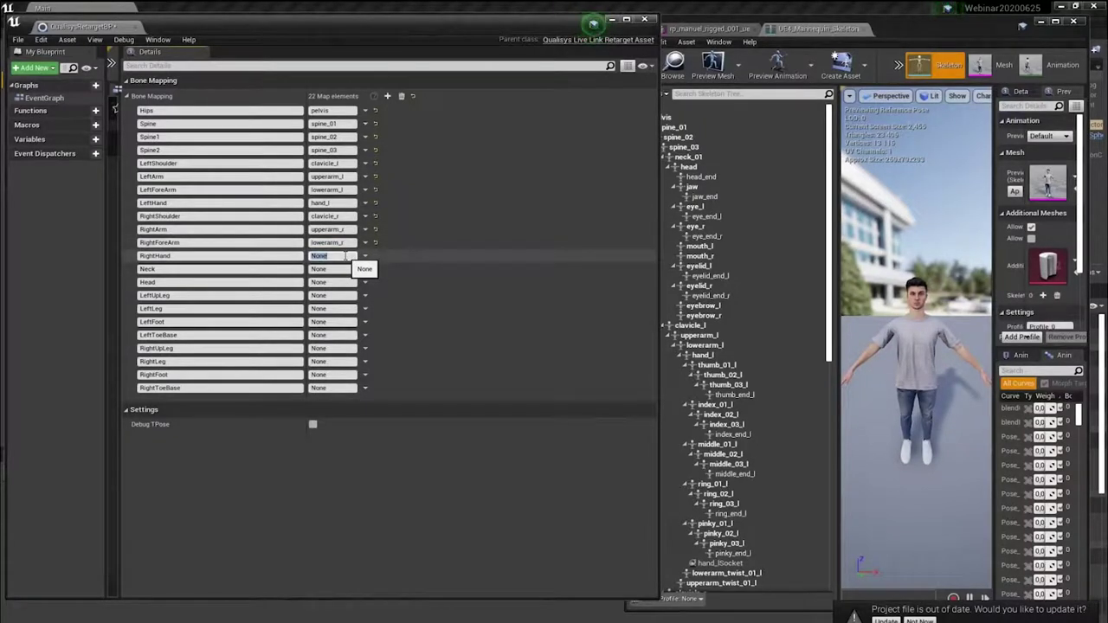
type("hand_r")
Step: Map Neck to neck_01 and Head to head, checking the bone names in the skeleton tree
left_click(342, 269)
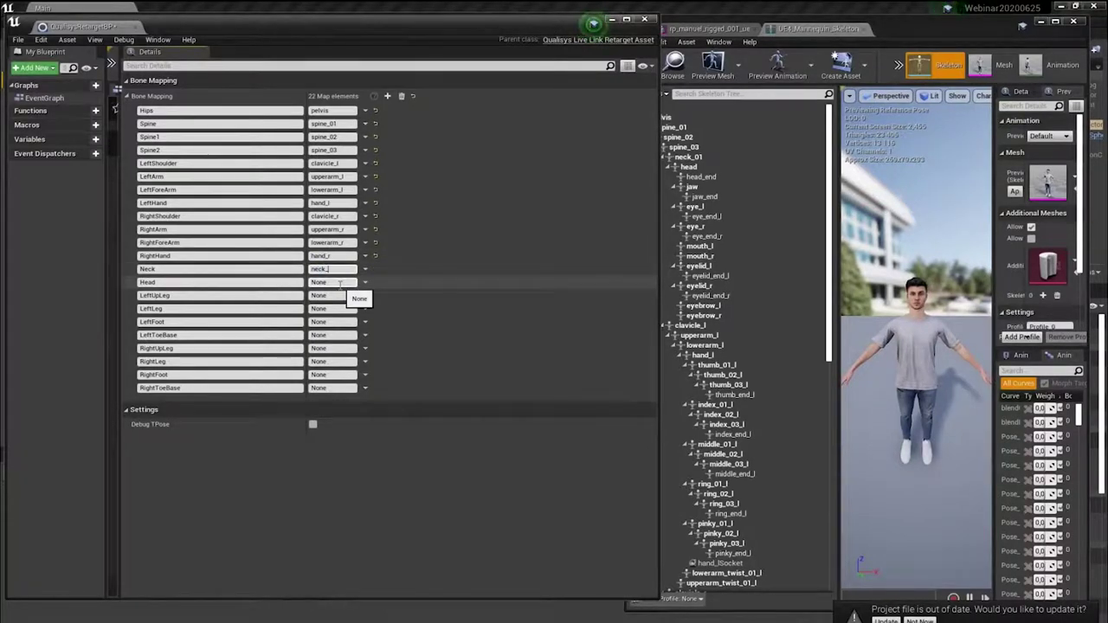
scroll(737, 386, "down", 8)
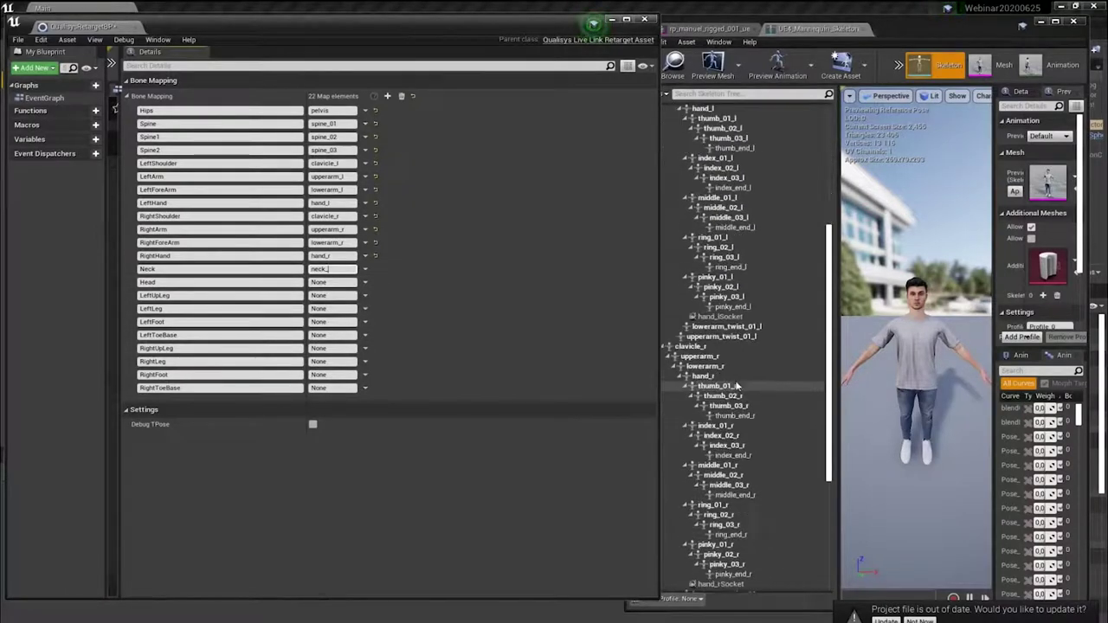
scroll(737, 386, "up", 1)
scroll(736, 386, "down", 3)
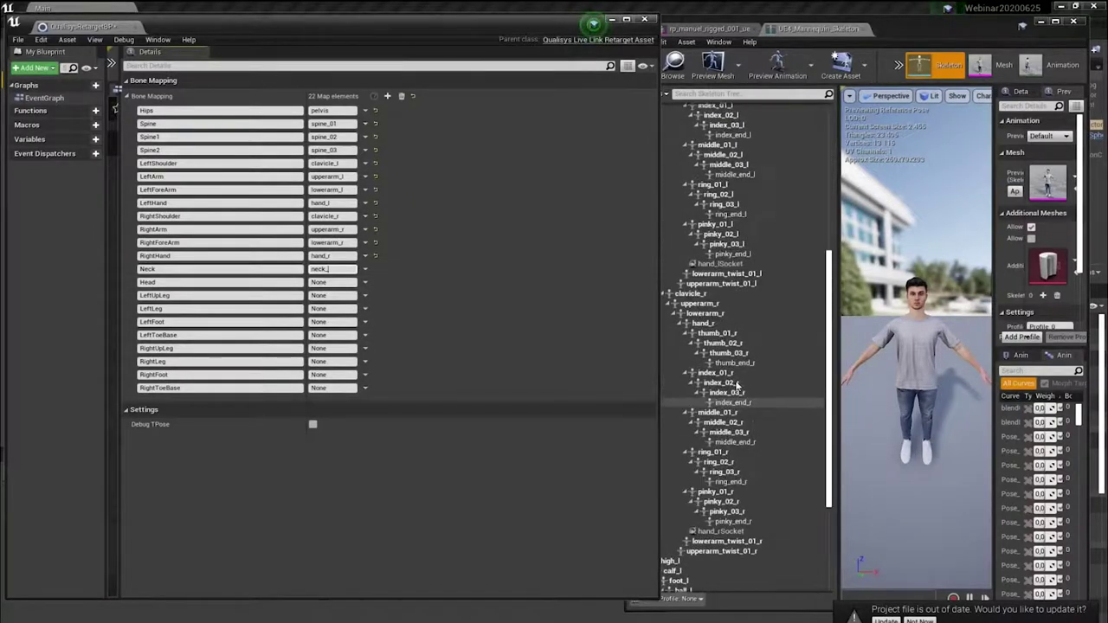
scroll(737, 386, "up", 10)
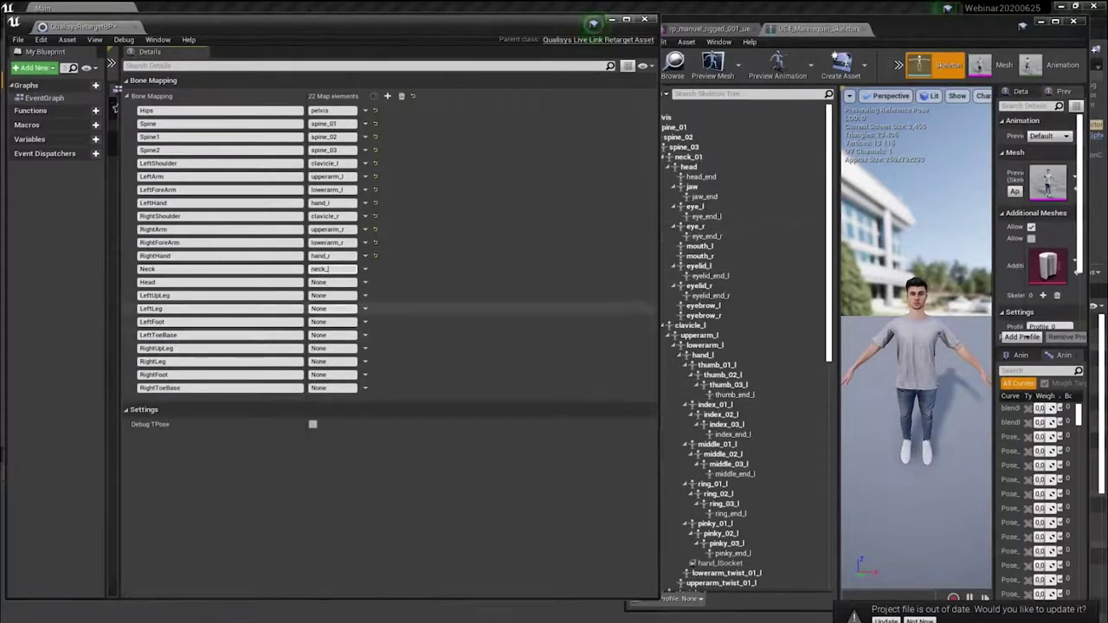
left_click(331, 282)
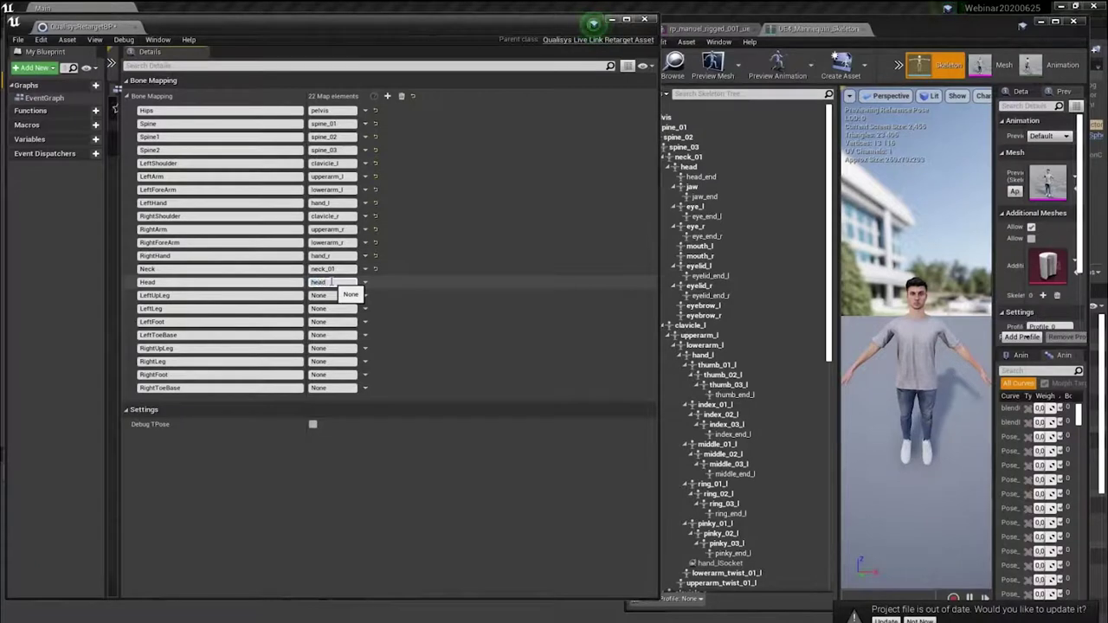
Step: Map the left leg bones LeftUpLeg, LeftLeg, LeftFoot and LeftToeBase to thigh_l, calf_l, foot_l and ball_l
left_click(332, 296)
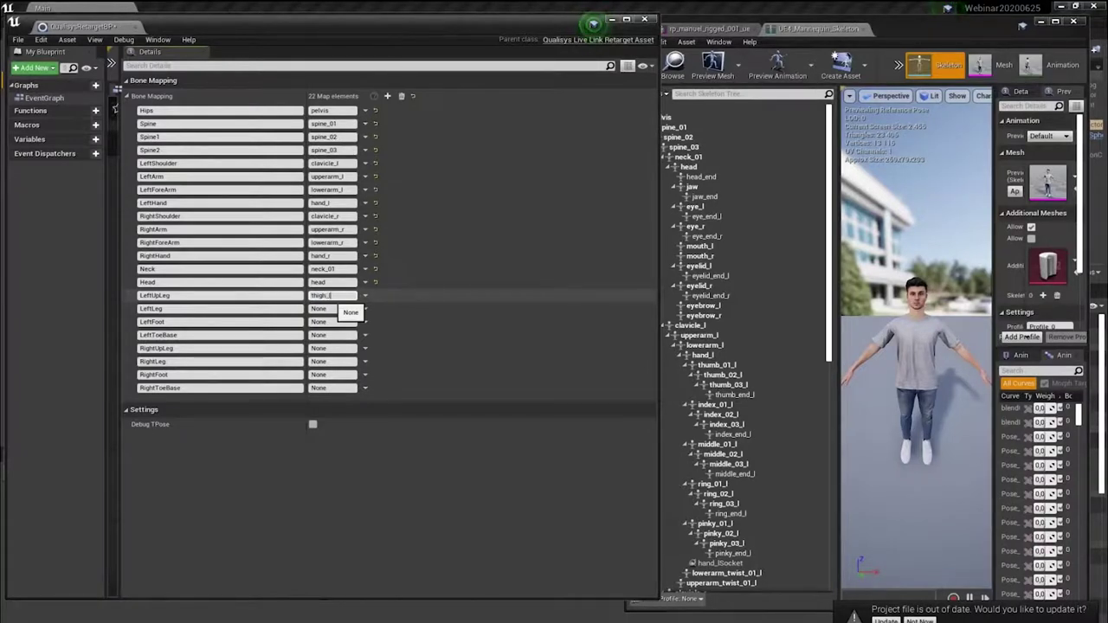
left_click(338, 309)
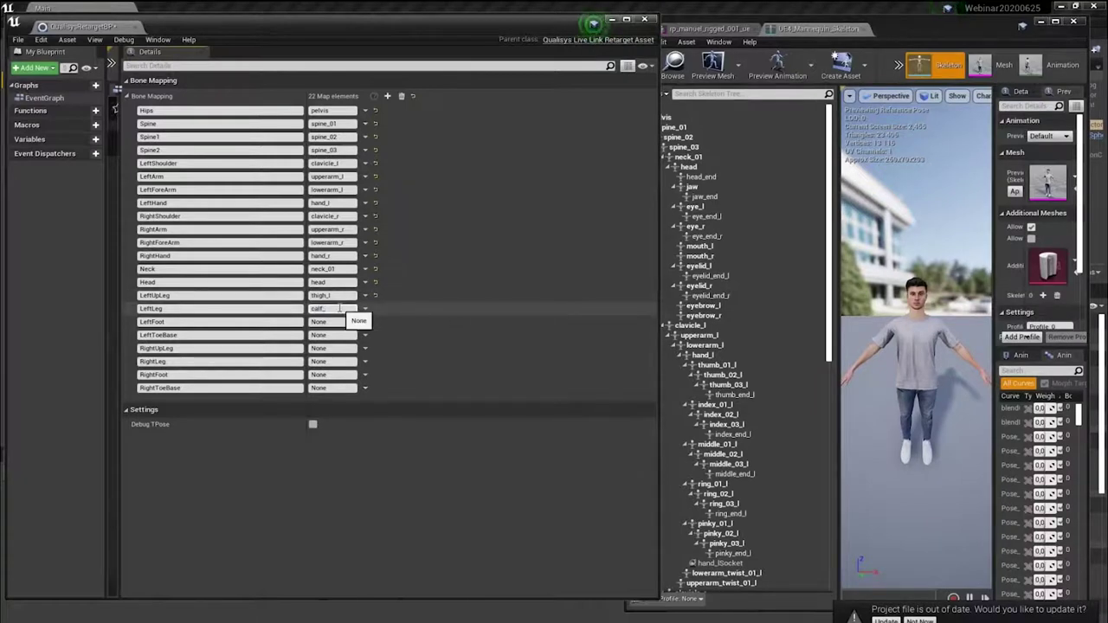
left_click(336, 322)
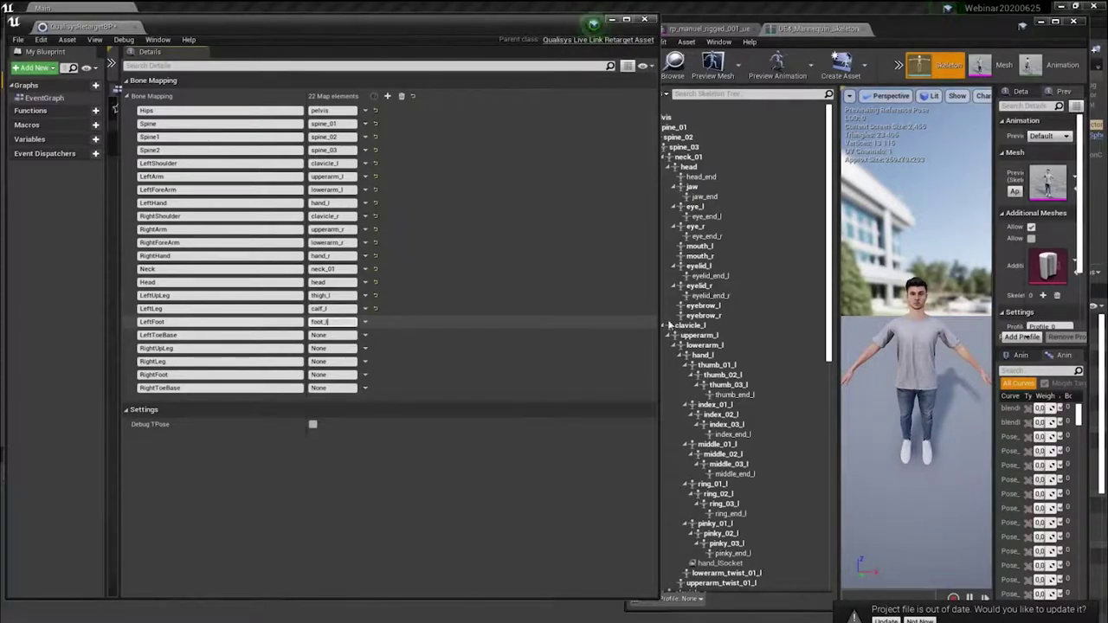
scroll(781, 434, "down", 10)
scroll(782, 435, "down", 5)
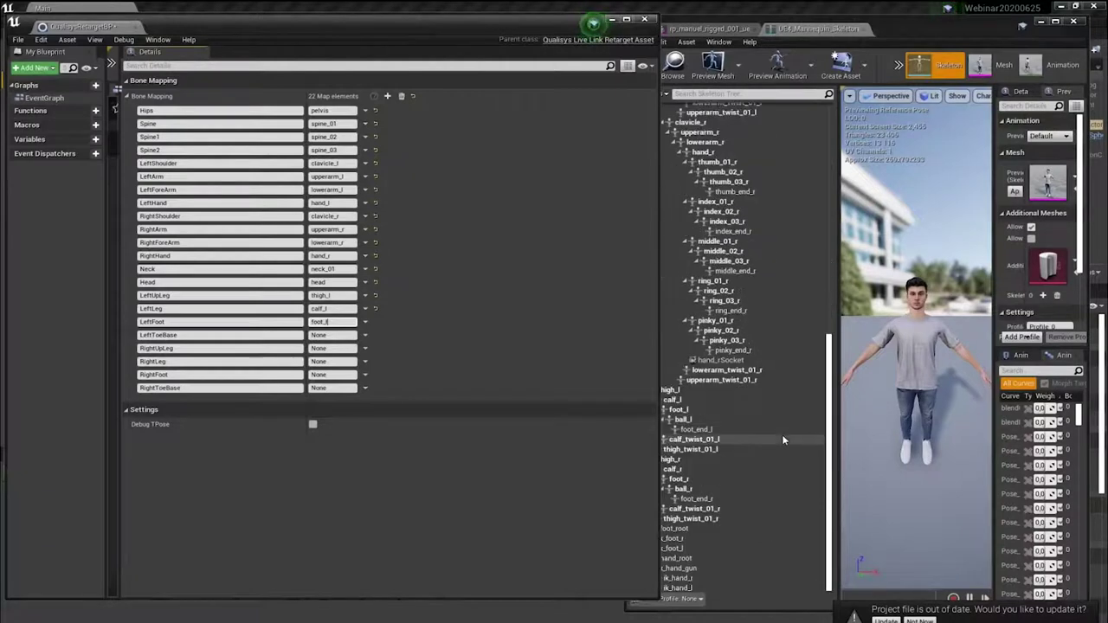
left_click(338, 335)
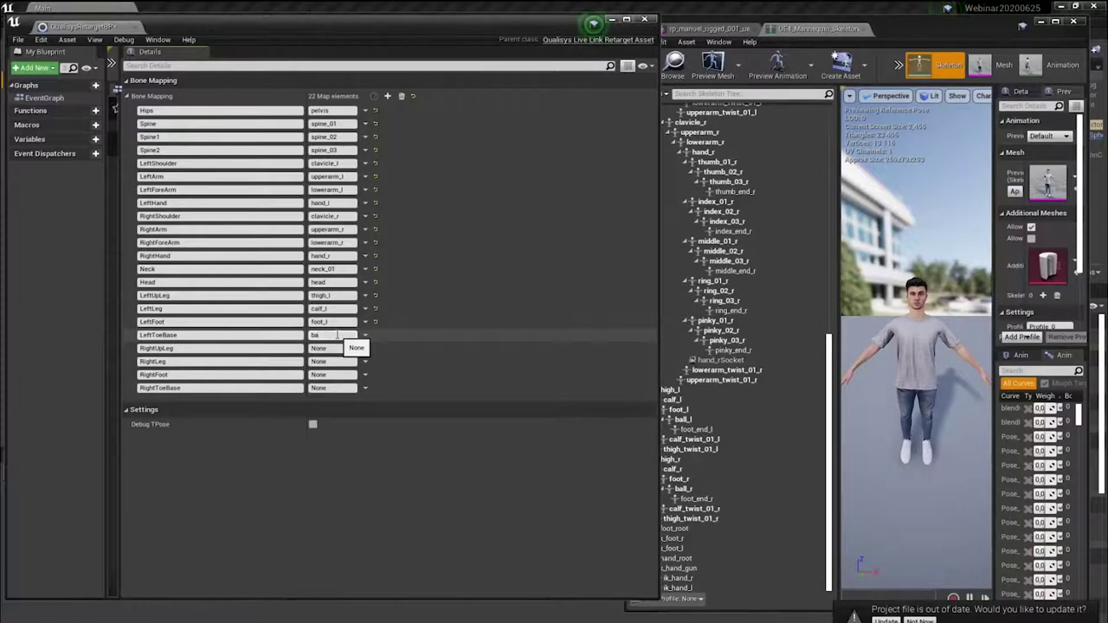
type("ball_l")
key("Tab")
Step: Copy thigh_l, calf_l, foot_l and ball_l into the RightUpLeg, RightLeg, RightFoot and RightToeBase entries
type("thigh_l")
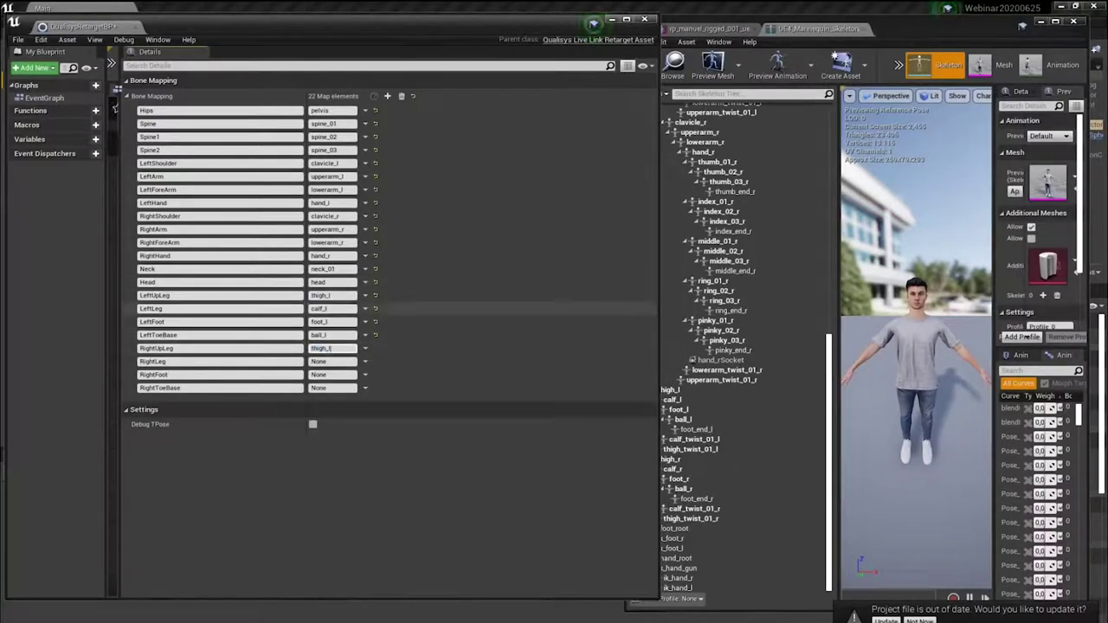
left_click(335, 361)
type("calf_l")
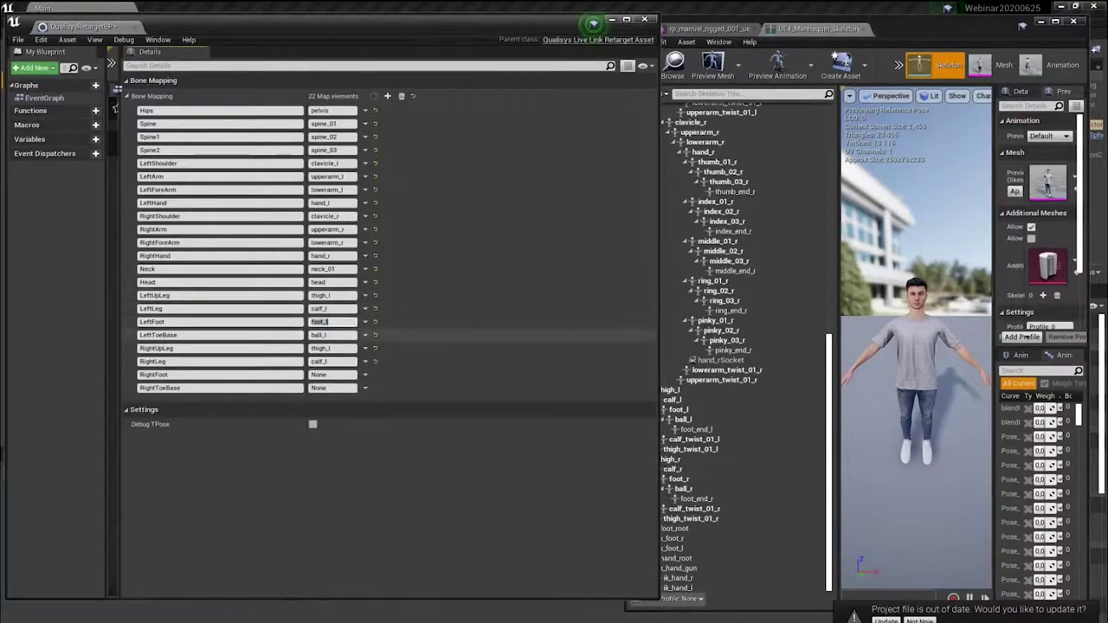
type("foot_l")
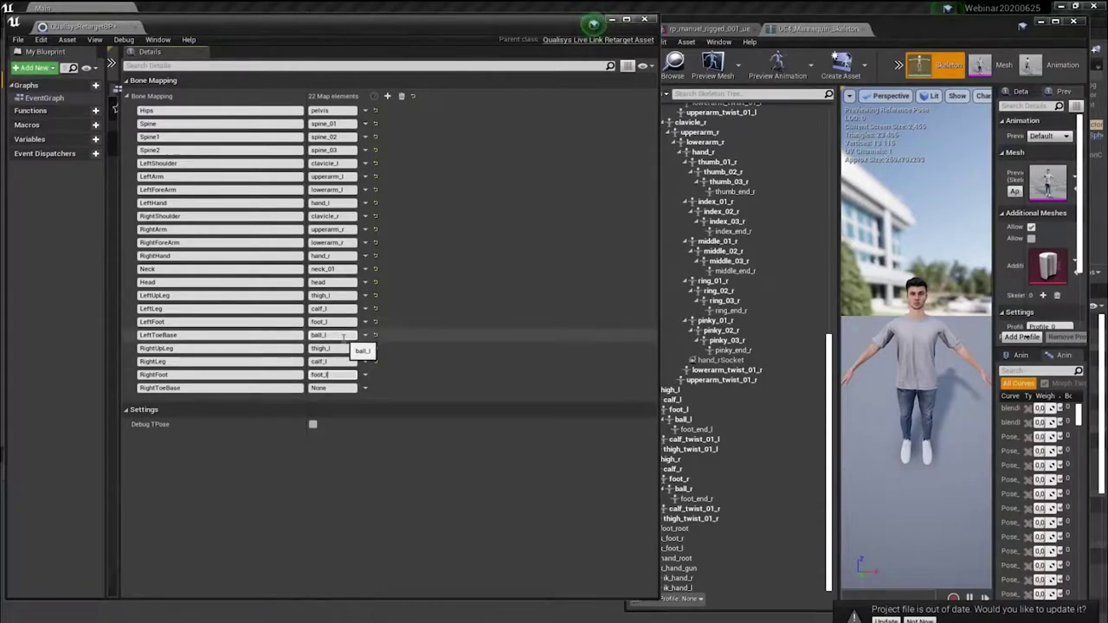
left_click(337, 334)
key("ctrl+c")
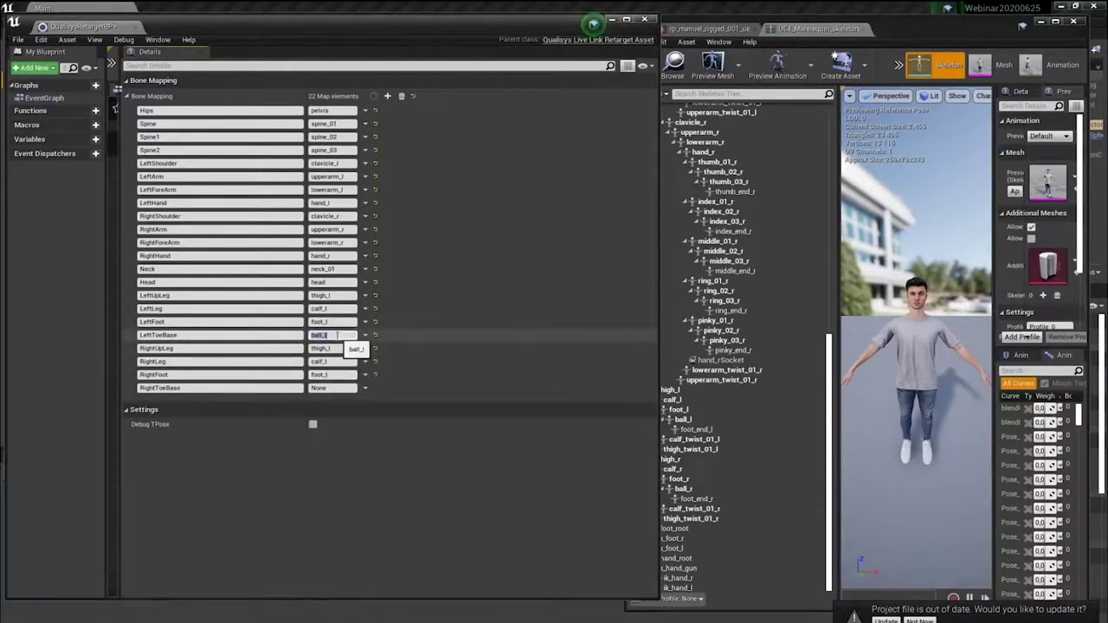
left_click(339, 387)
key("ctrl+v")
Step: Complete the right leg mapping by changing the copied RightUpLeg, RightLeg, RightFoot and RightToeBase entries to thigh_r, calf_r, foot_r and ball_r
left_click(342, 335)
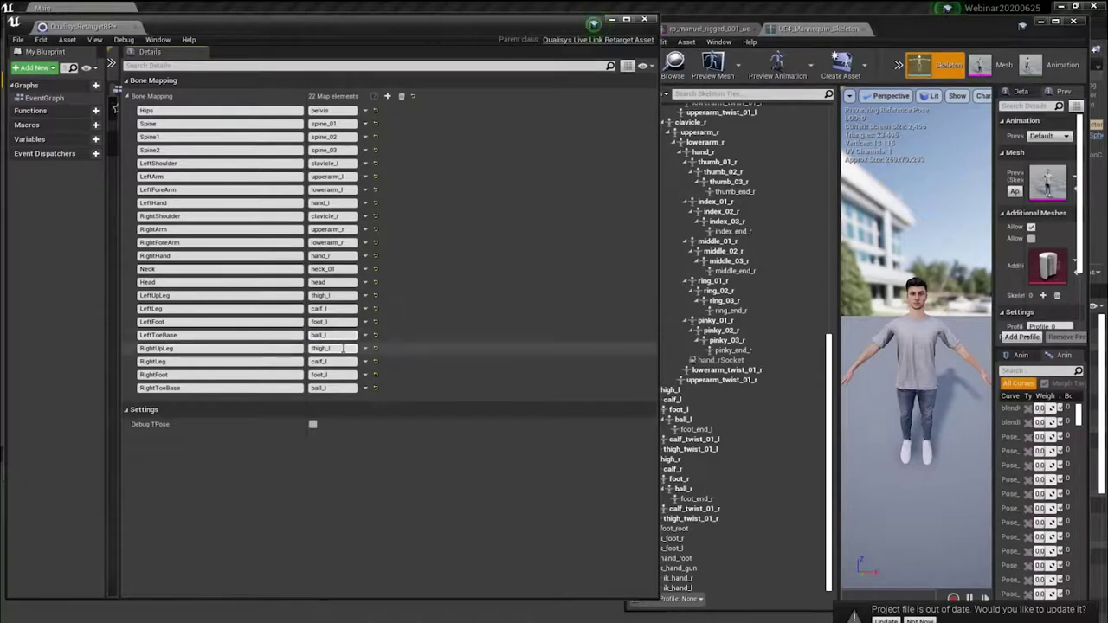
left_click(345, 348)
type("thigh_r")
key("Return")
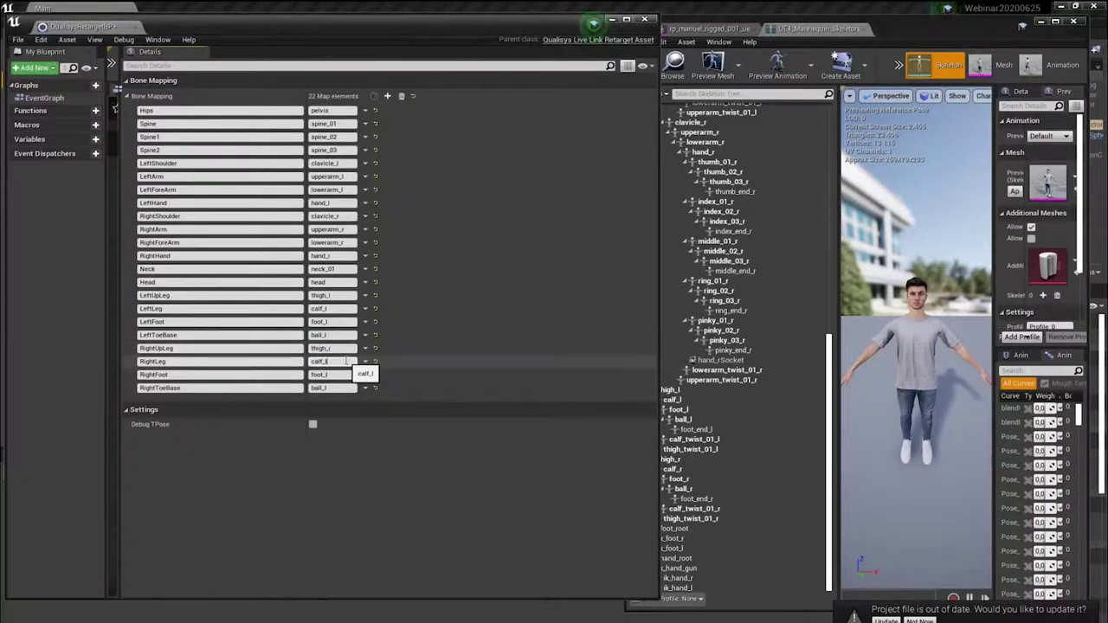
left_click(345, 374)
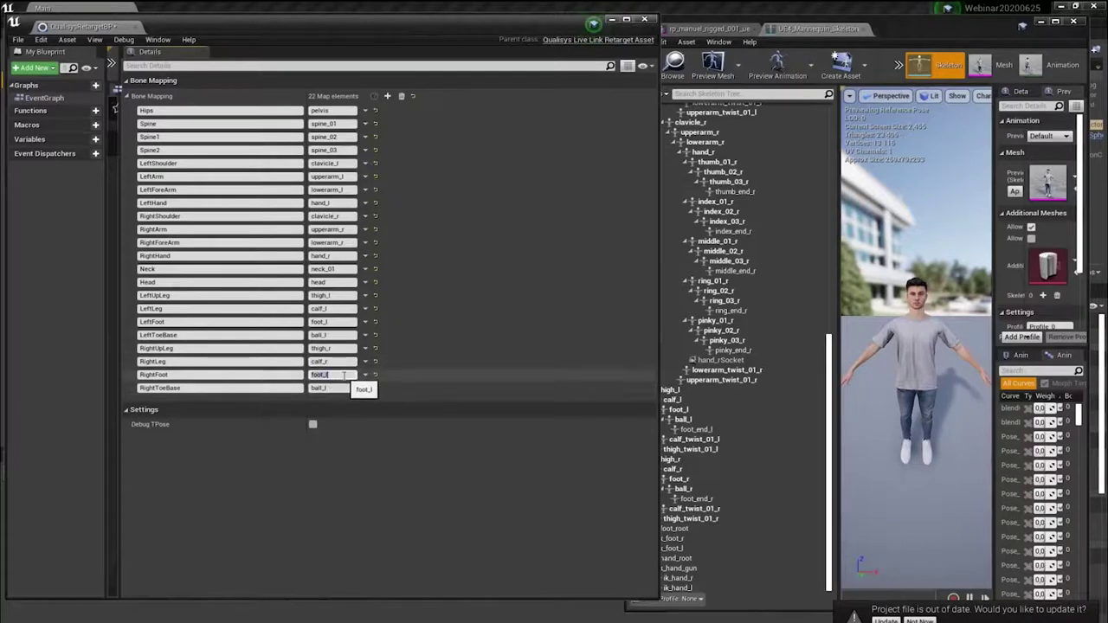
type("foot_r")
key("Return")
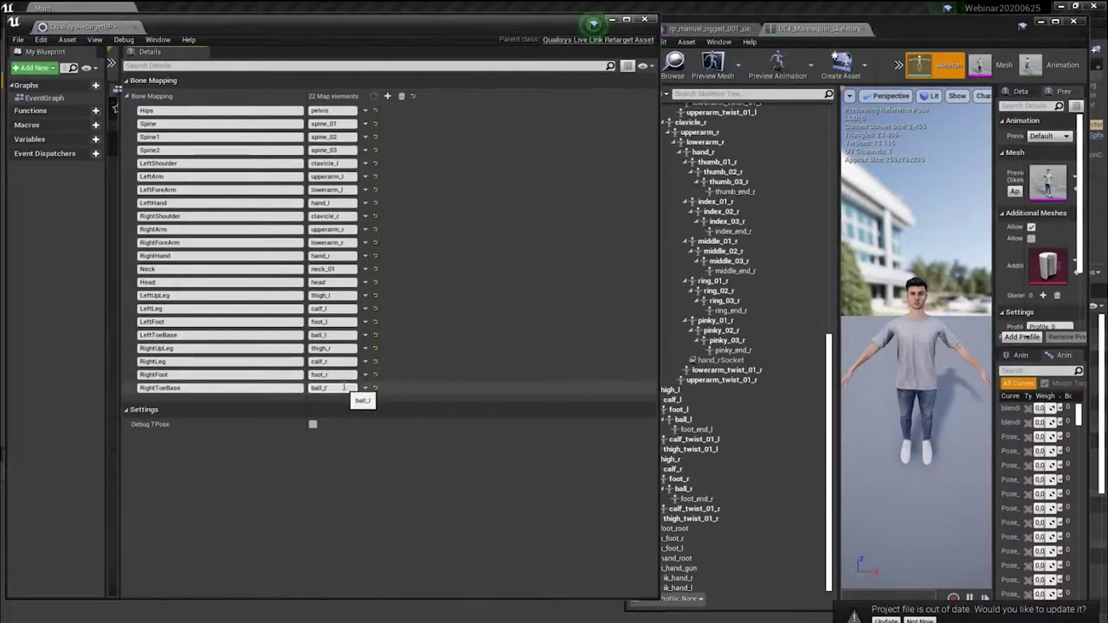
key("Return")
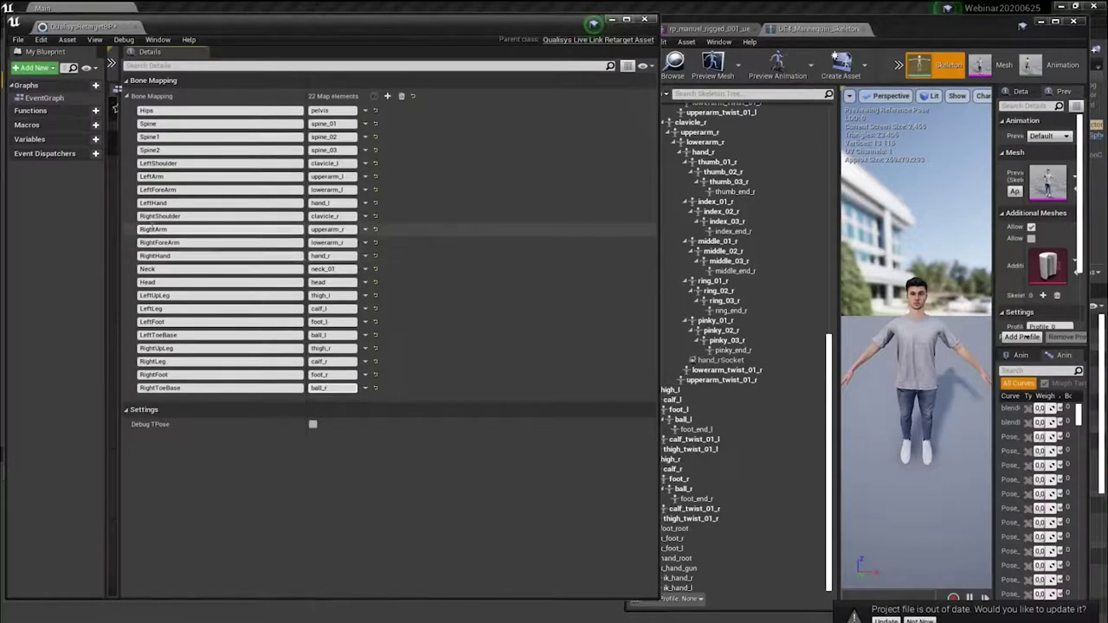
Step: Save the QualisysRetargetBP Blueprint and close both its editor and the skeleton editor
left_click_drag(120, 232, 386, 234)
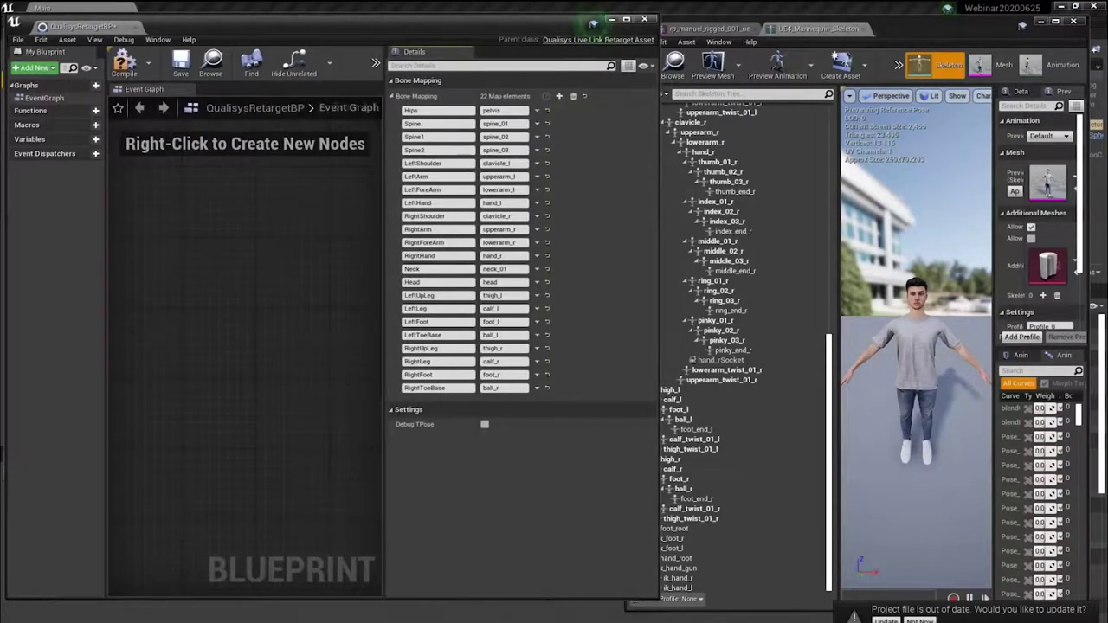
left_click(186, 71)
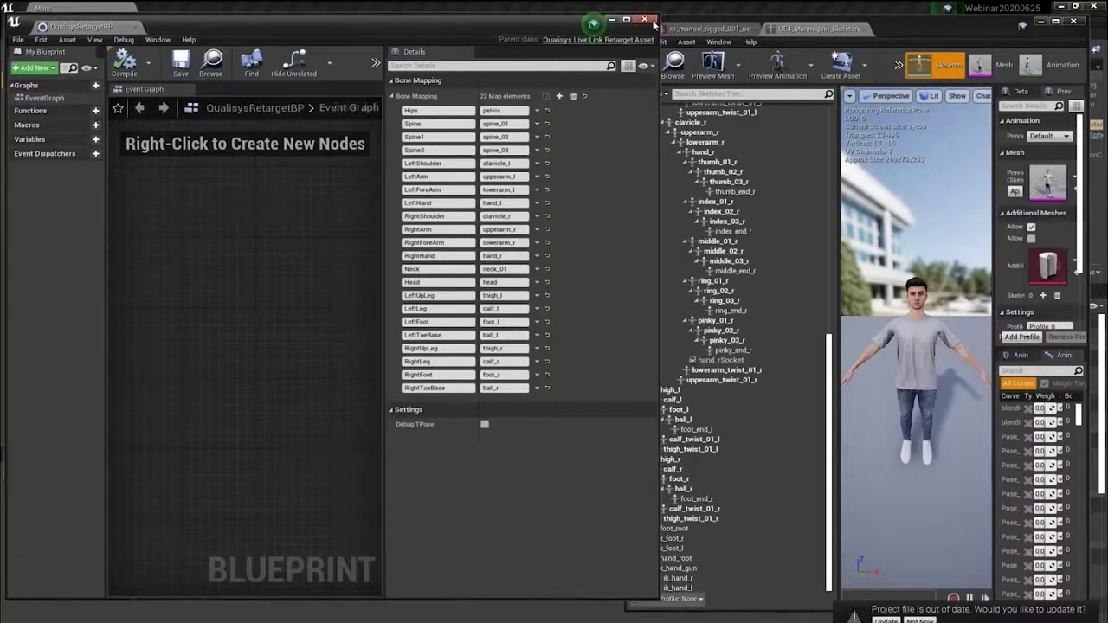
left_click(651, 21)
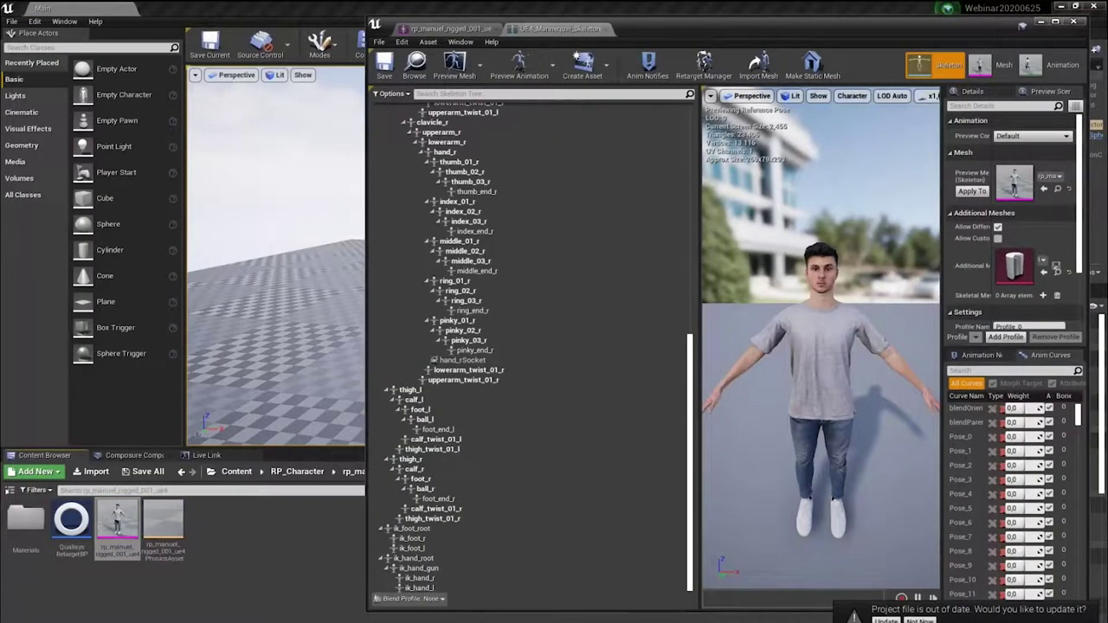
left_click(1074, 21)
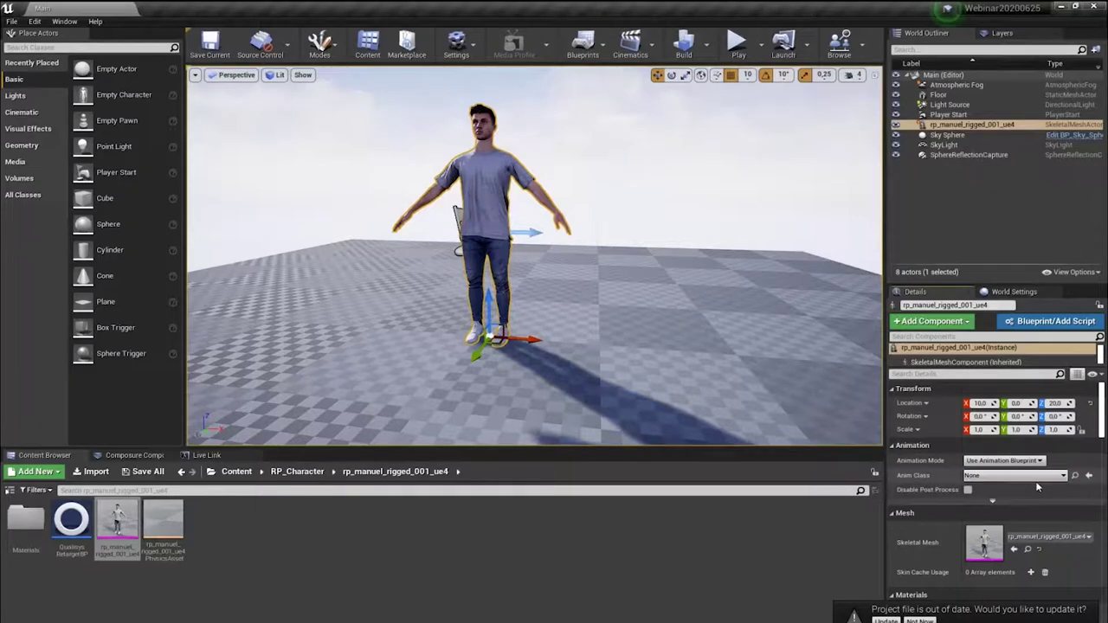
Step: Create an Animation Blueprint targeting UE4_Mannequin_Skeleton in the character's folder and name it QualisysLivelinkAnimationBP
left_click(118, 526)
right_click(235, 538)
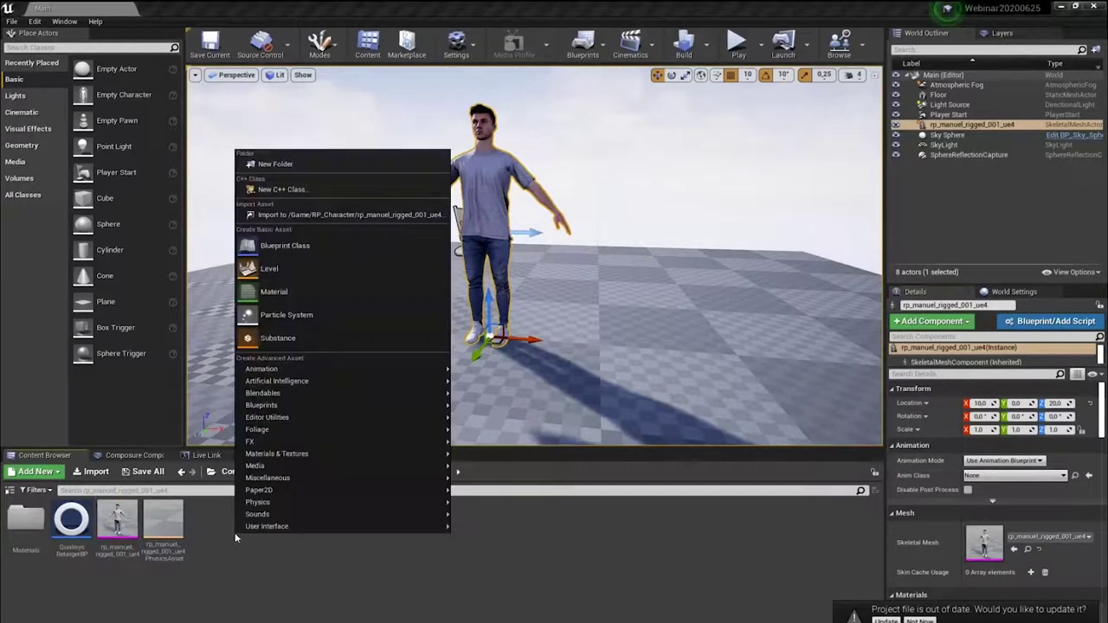
mouse_move(433, 369)
left_click(490, 327)
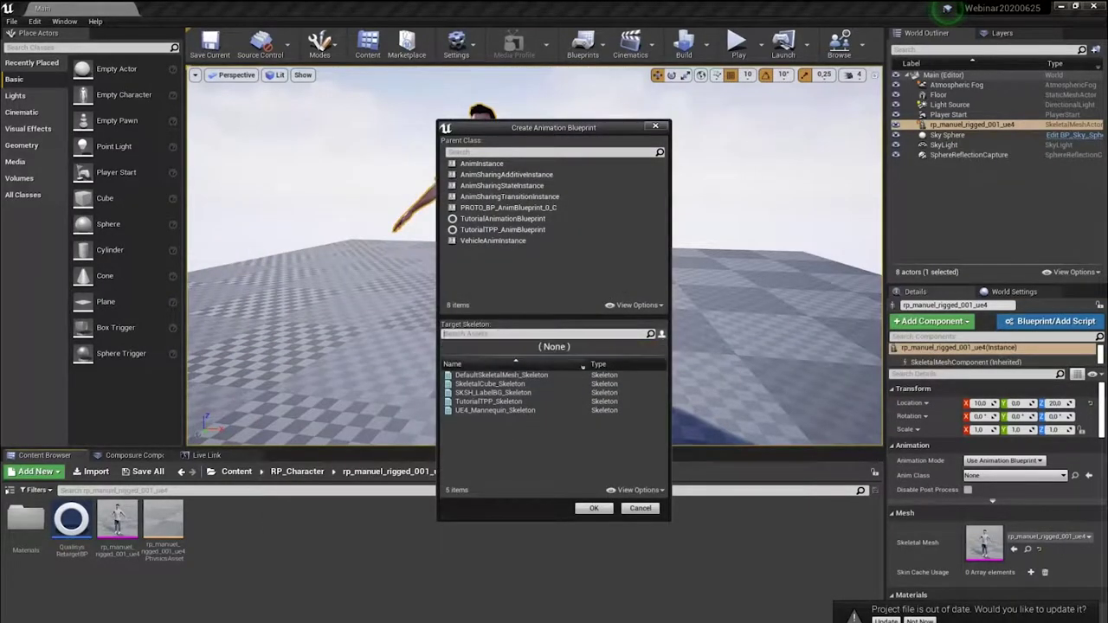
left_click(511, 414)
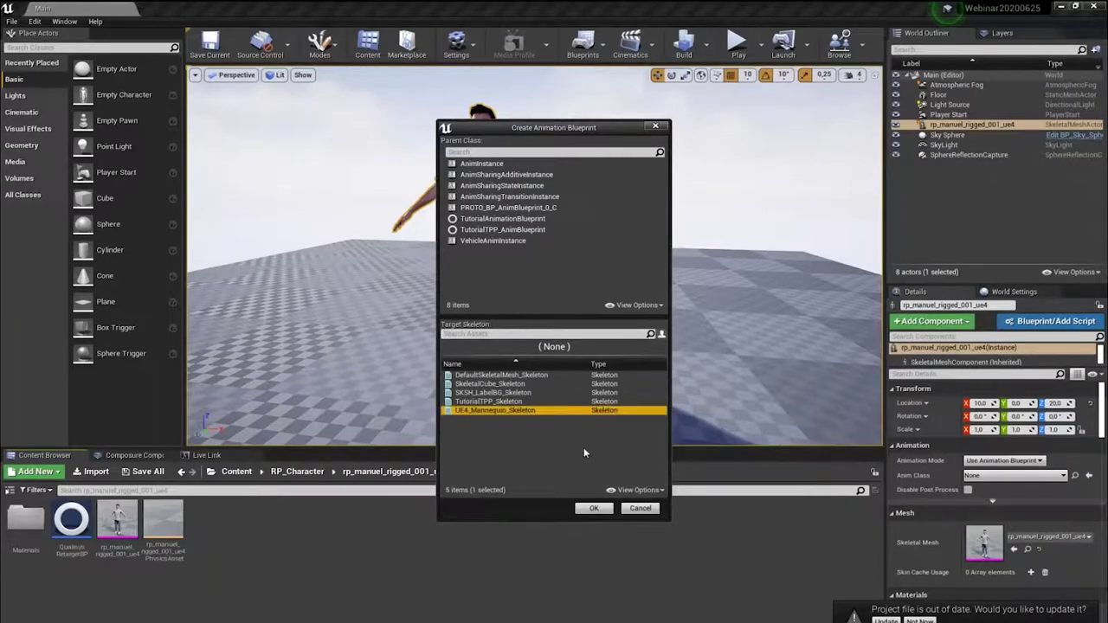
left_click(594, 509)
type("CuL")
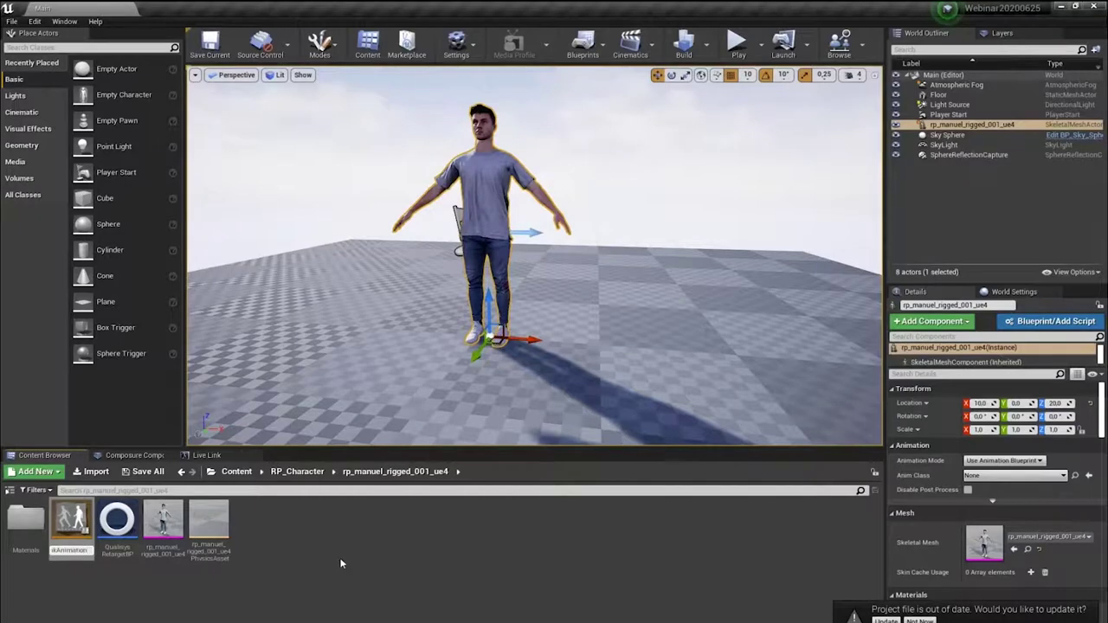
type("ivelinkAnimationBP")
key("Return")
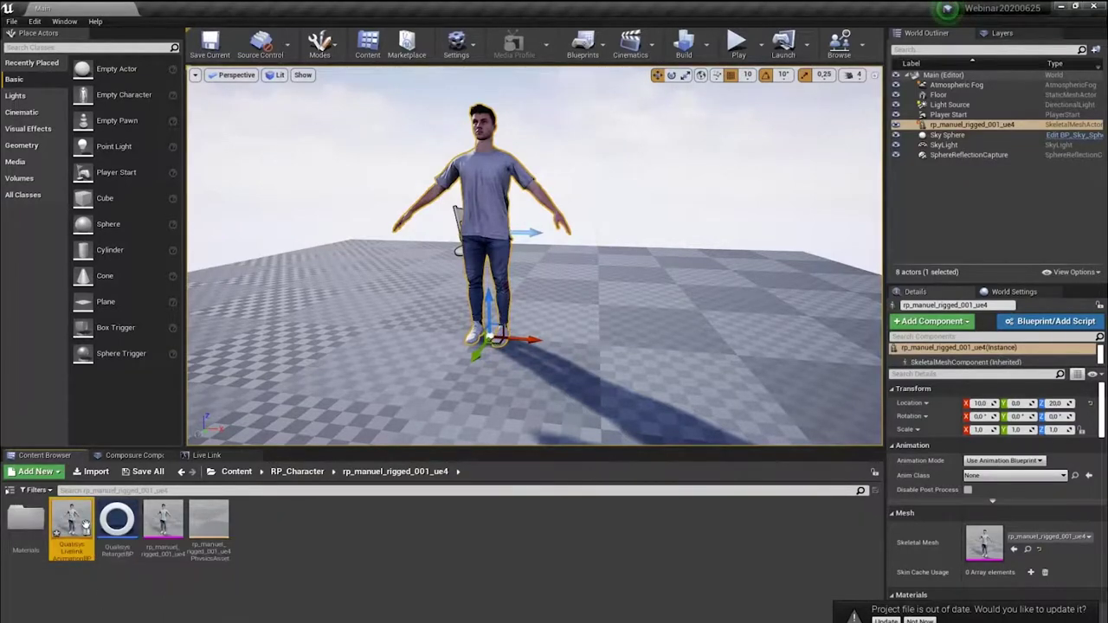
Step: Open QualisysLivelinkAnimationBP and add a Live Link Pose node to its AnimGraph beside the Output Pose node
mouse_move(74, 517)
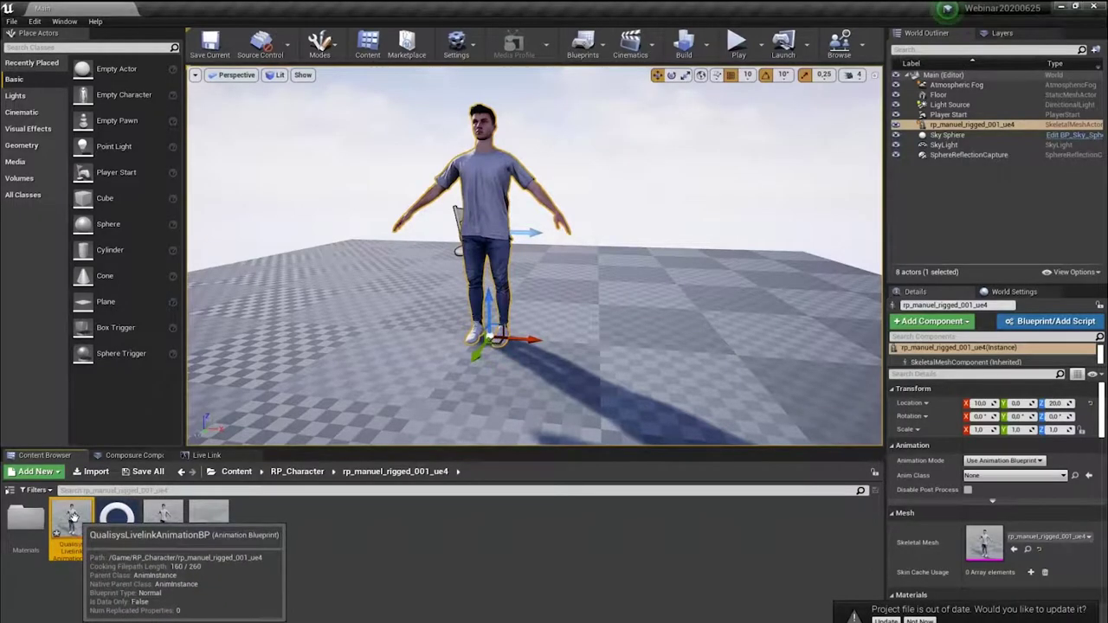
double_click(73, 516)
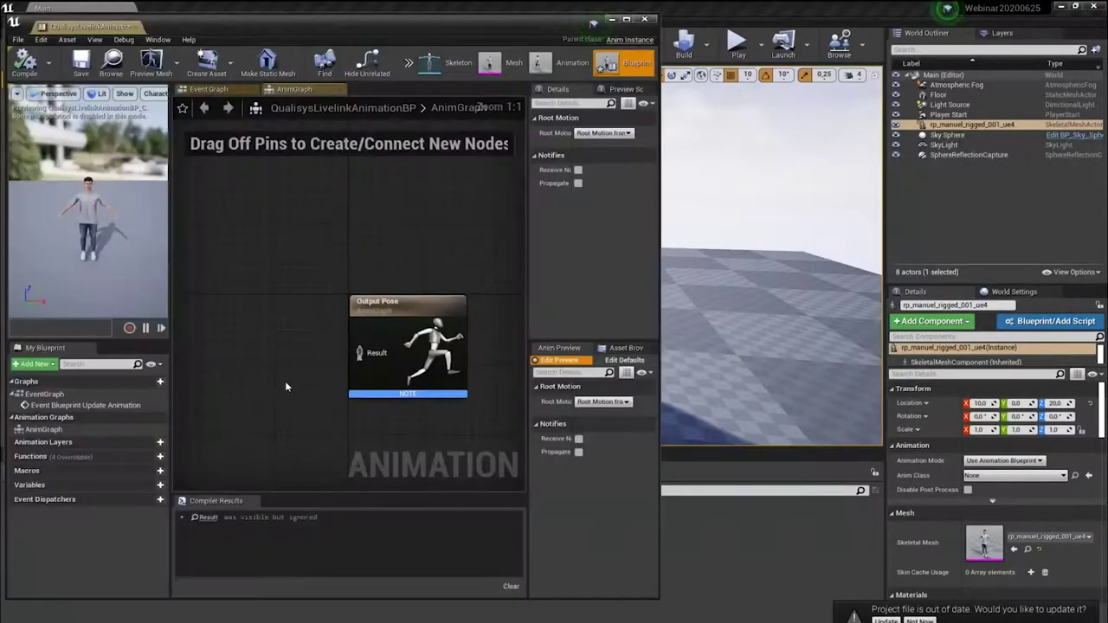
scroll(299, 389, "down", 3)
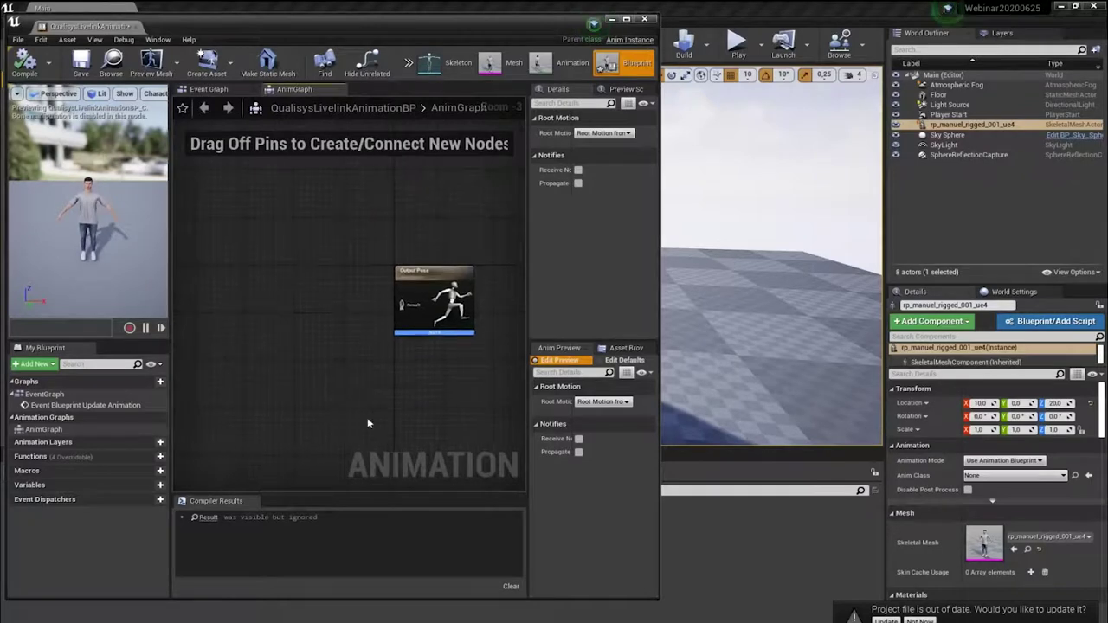
left_click_drag(660, 598, 846, 609)
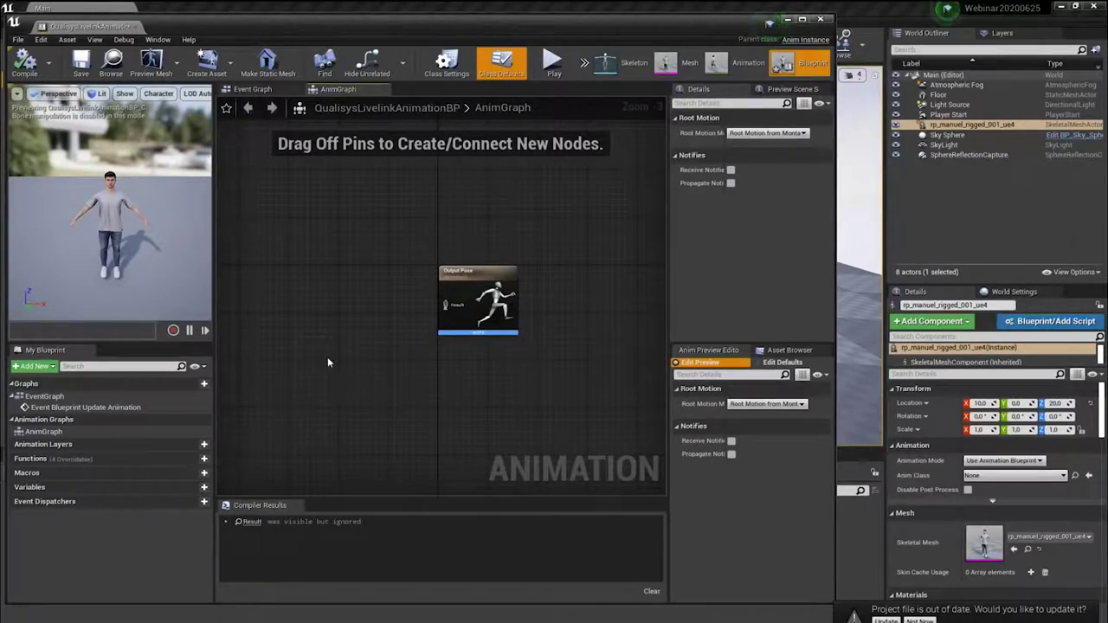
right_click_drag(528, 269, 582, 271)
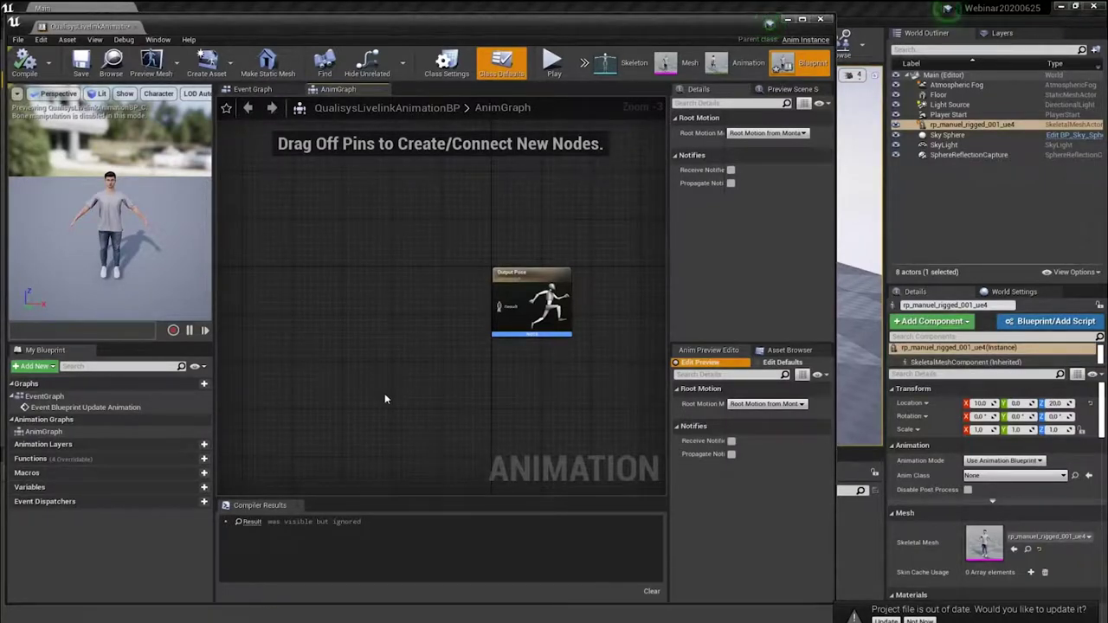
right_click(343, 286)
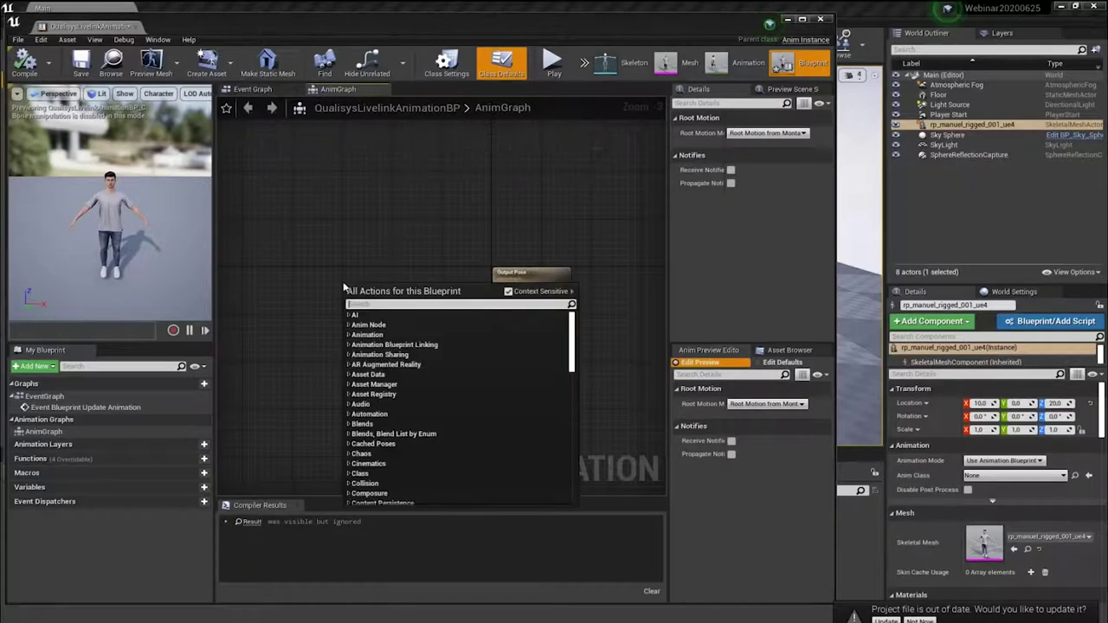
type("live")
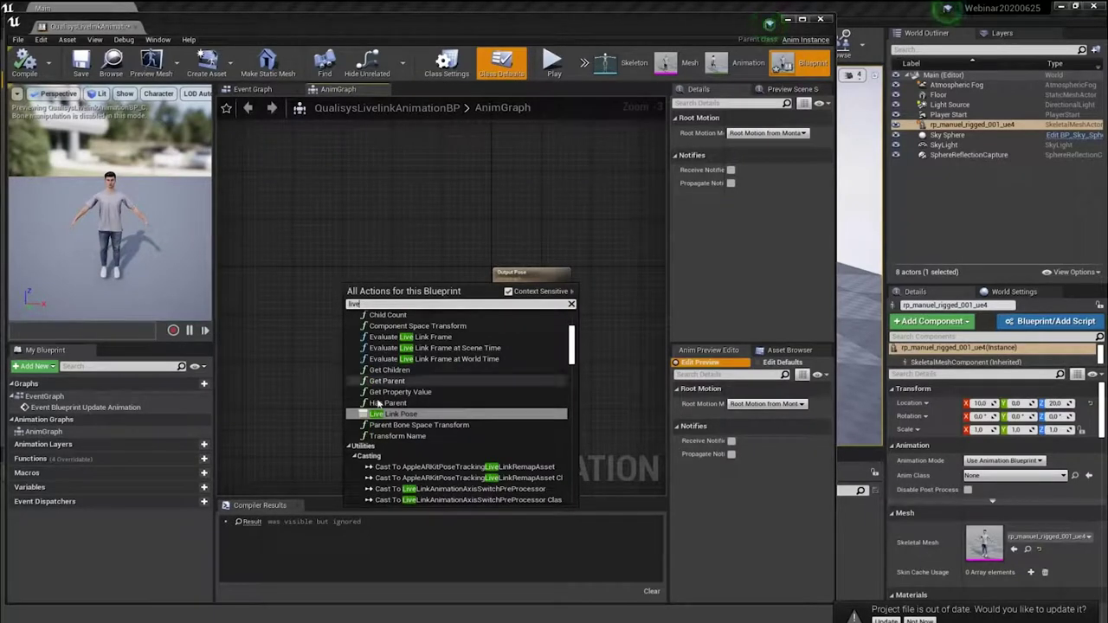
left_click(406, 414)
scroll(385, 329, "up", 3)
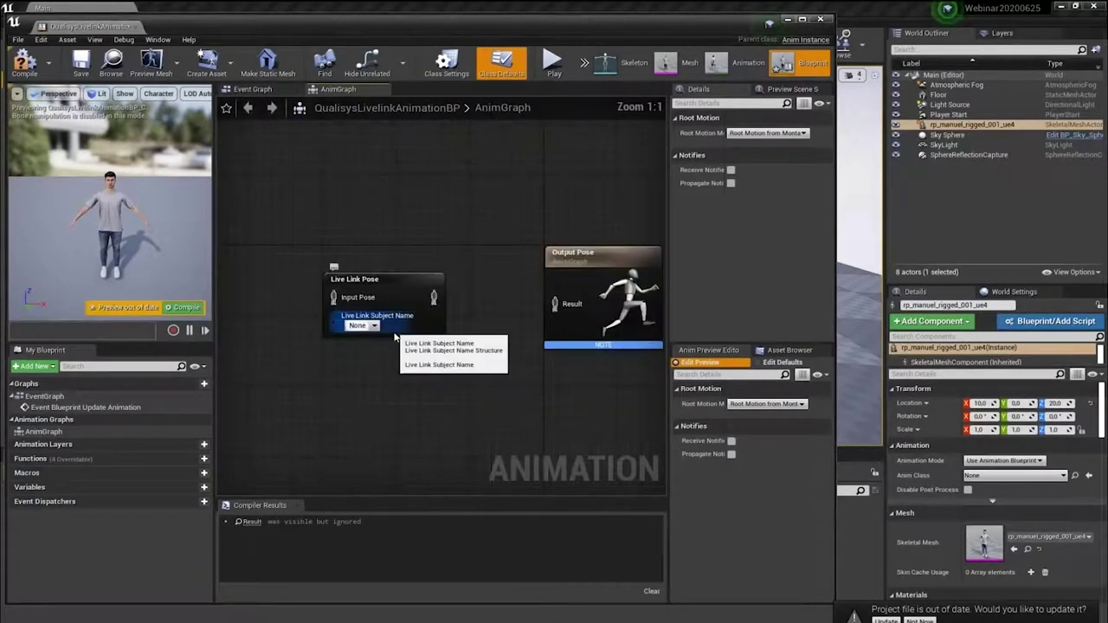
Step: Move the Live Link Pose node farther from Output Pose and set its Live Link Subject Name to PAM
left_click_drag(421, 264, 385, 264)
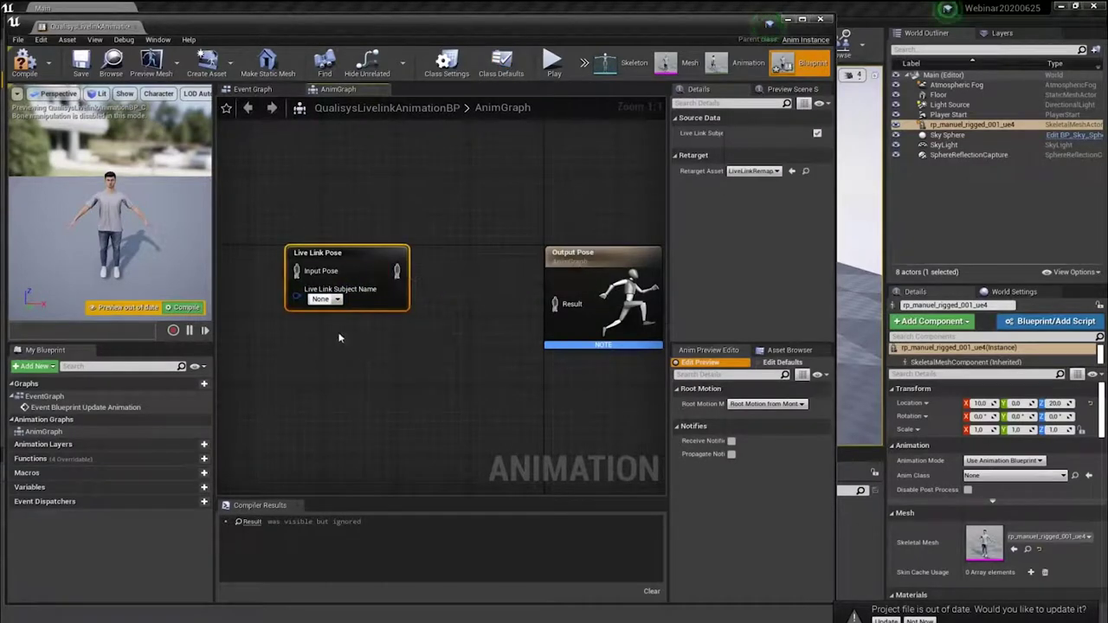
left_click(325, 299)
left_click(377, 332)
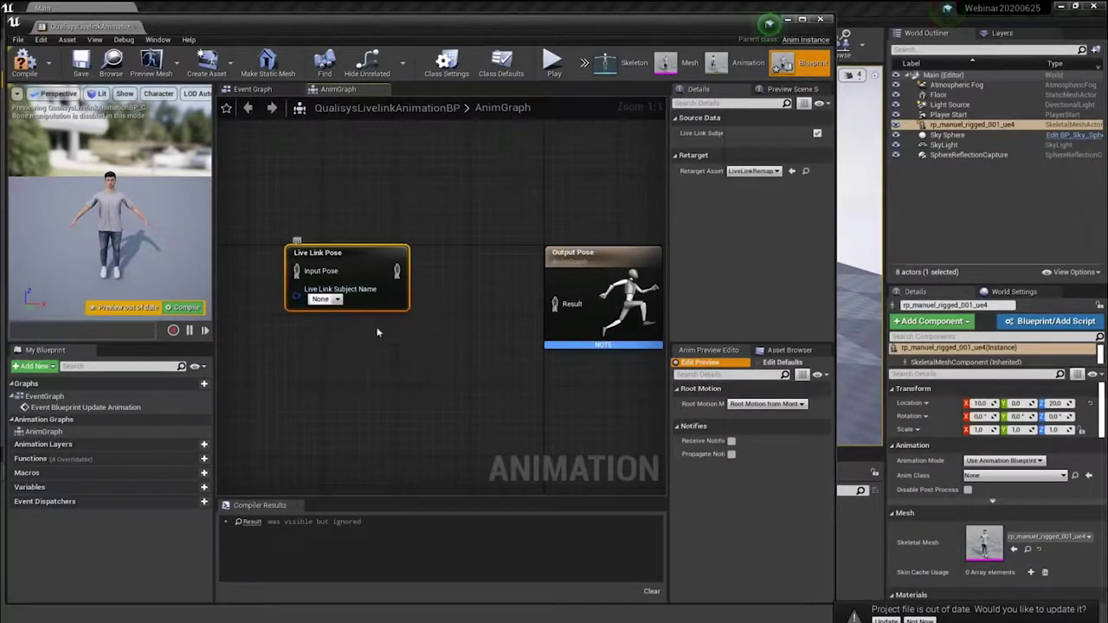
left_click(338, 299)
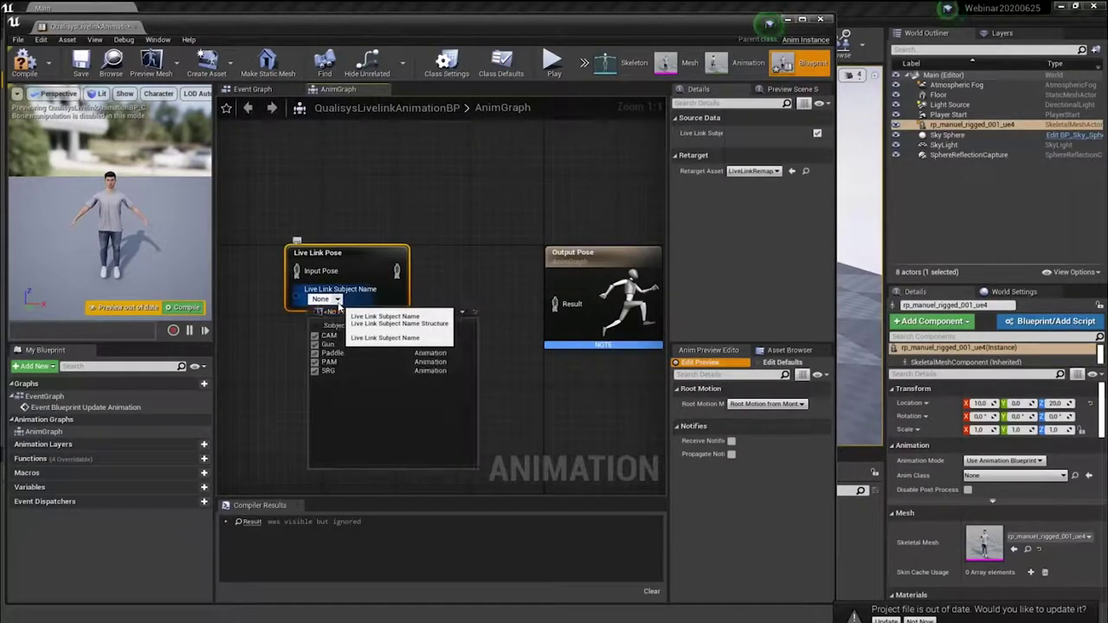
left_click(353, 361)
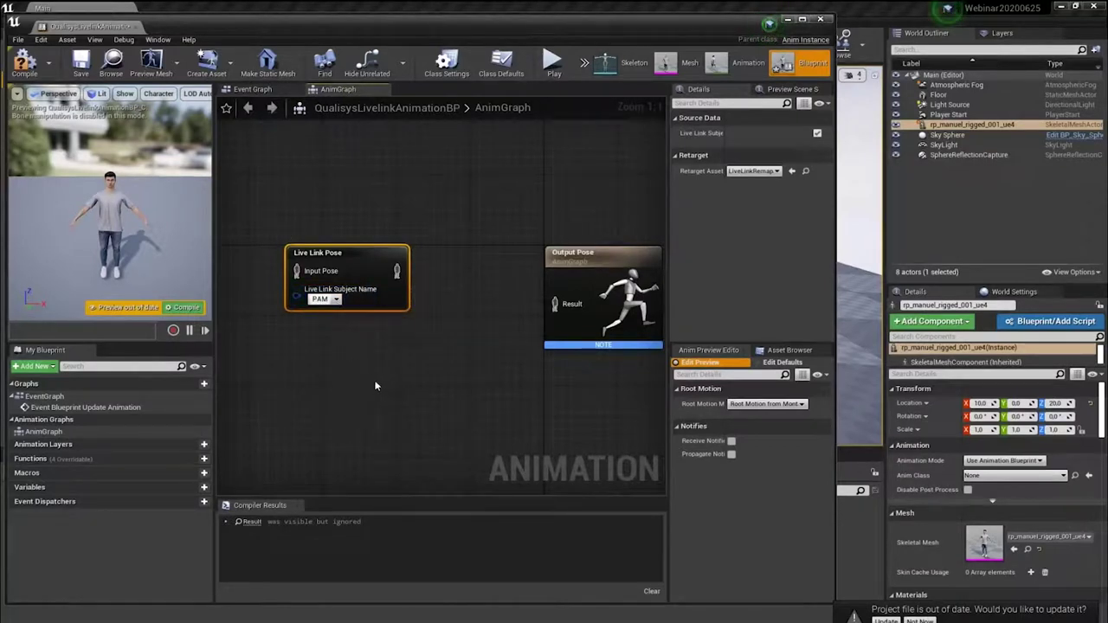
Step: Connect the Live Link Pose output to the Output Pose result and compile the Animation Blueprint
left_click_drag(397, 271, 555, 304)
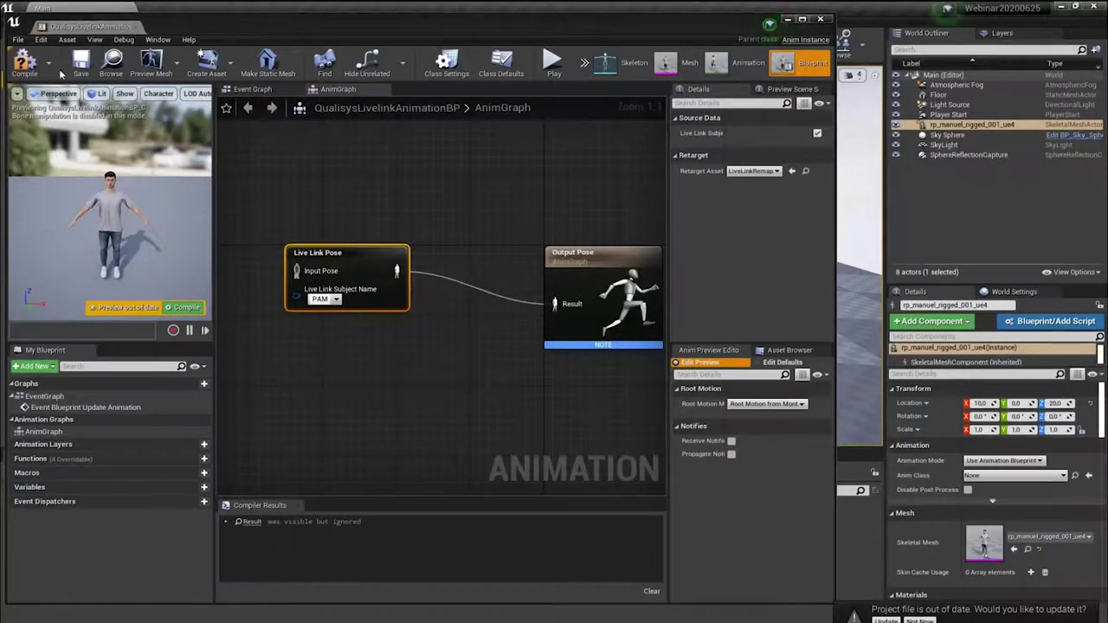
left_click(48, 62)
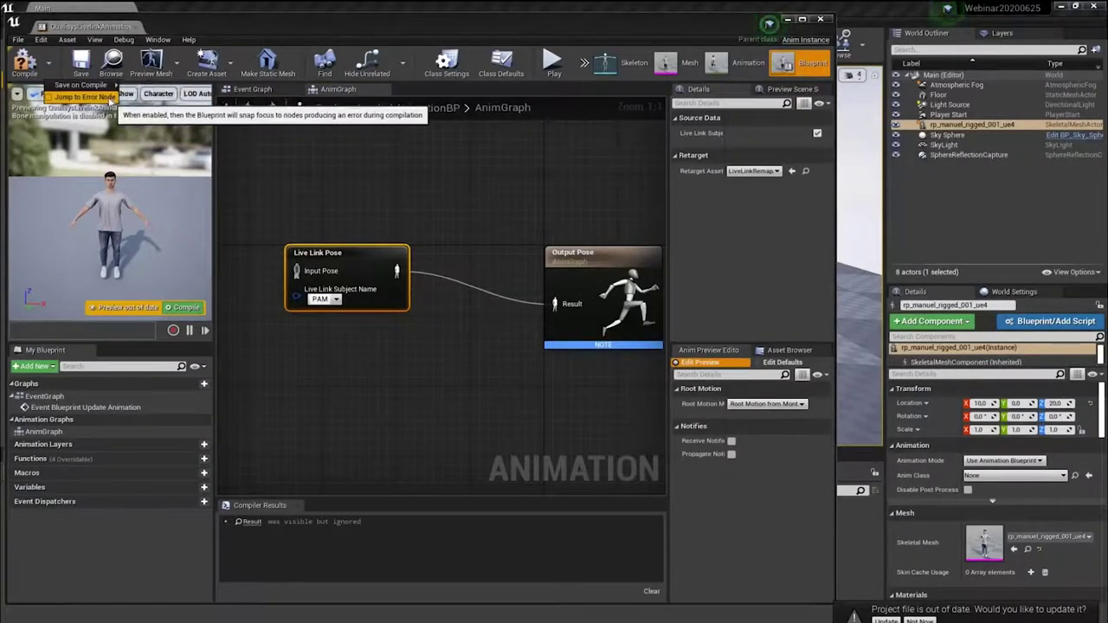
left_click(161, 95)
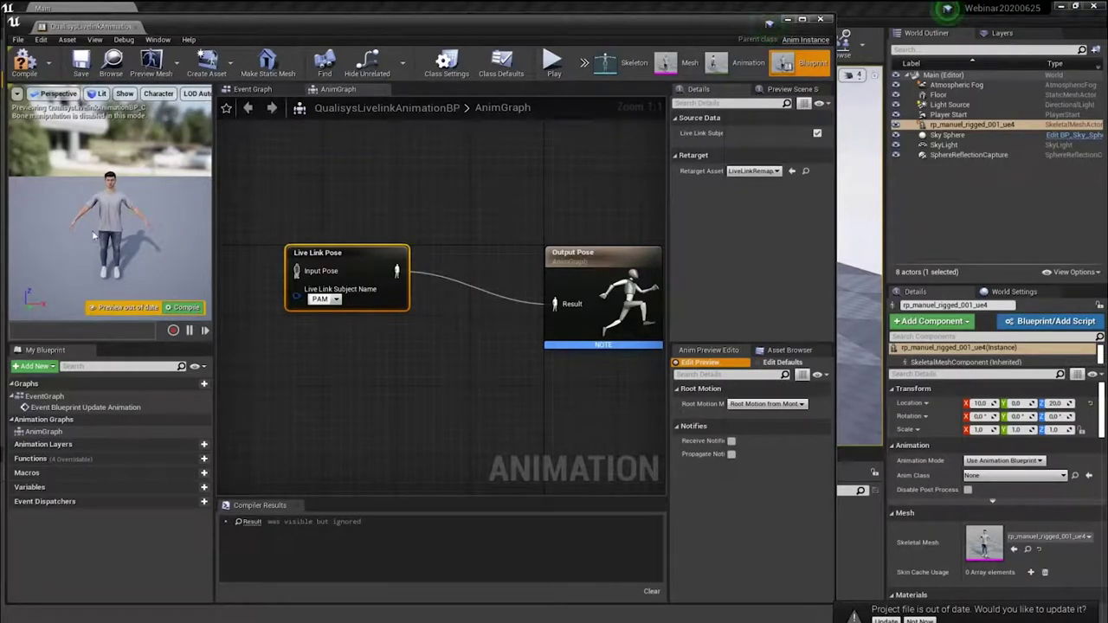
left_click(25, 60)
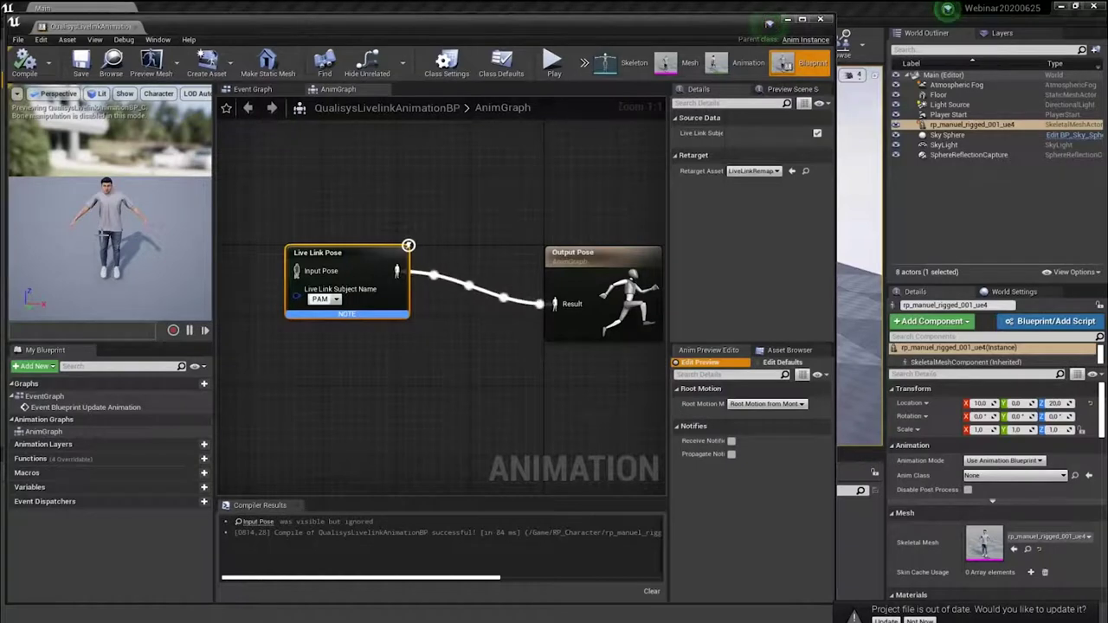
Step: Set the Live Link Pose node's Retarget Asset to QualisysRetargetBP, recompile the Animation Blueprint and return to the level
left_click(754, 172)
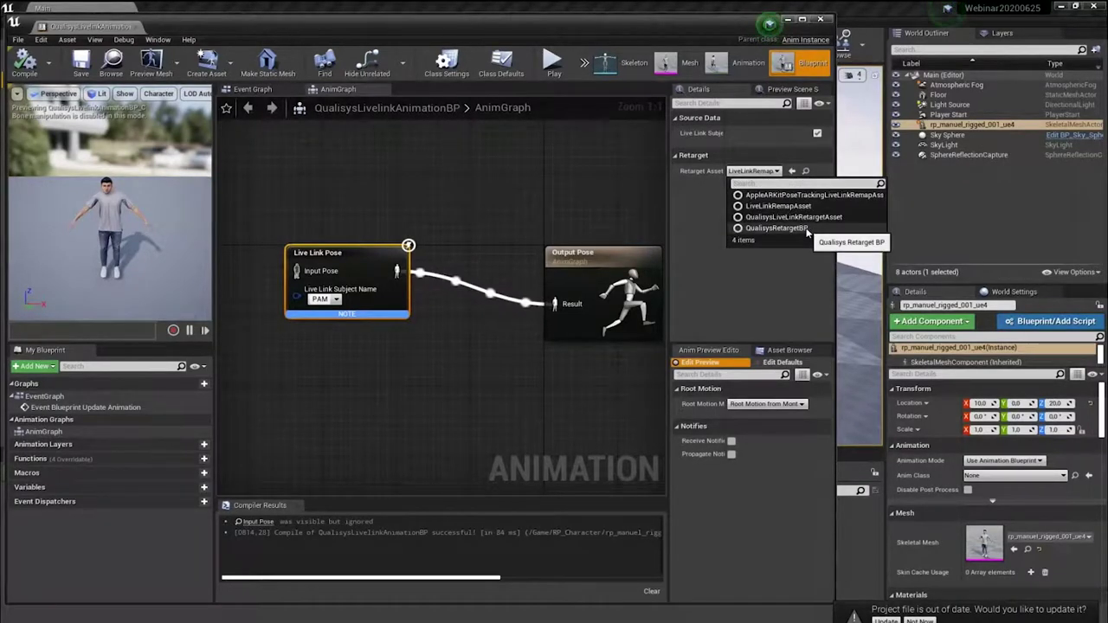
left_click(776, 228)
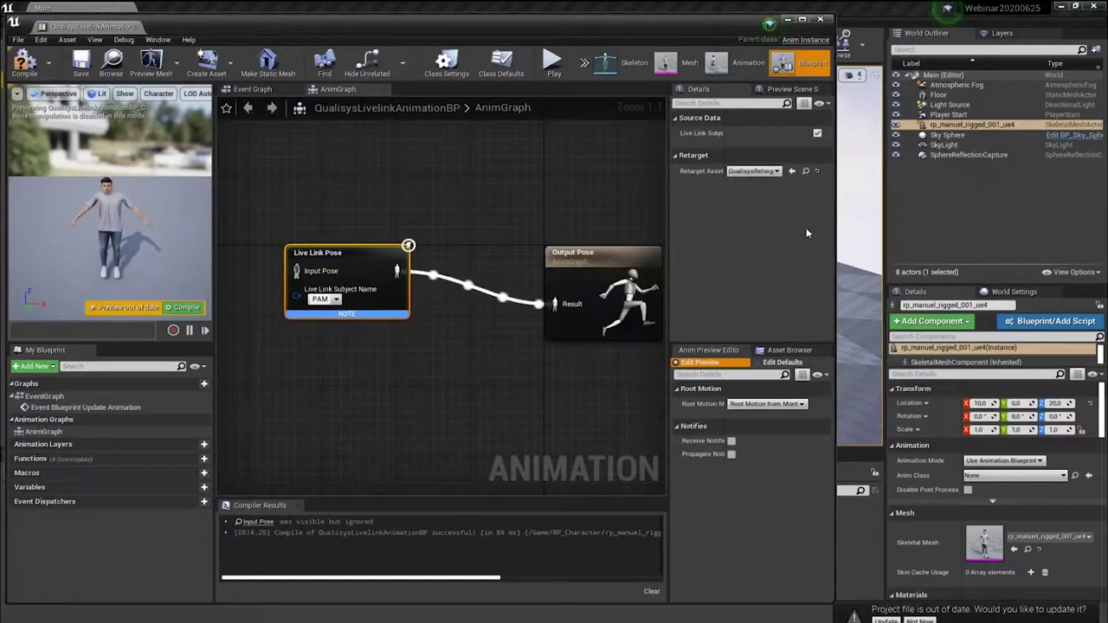
left_click(187, 308)
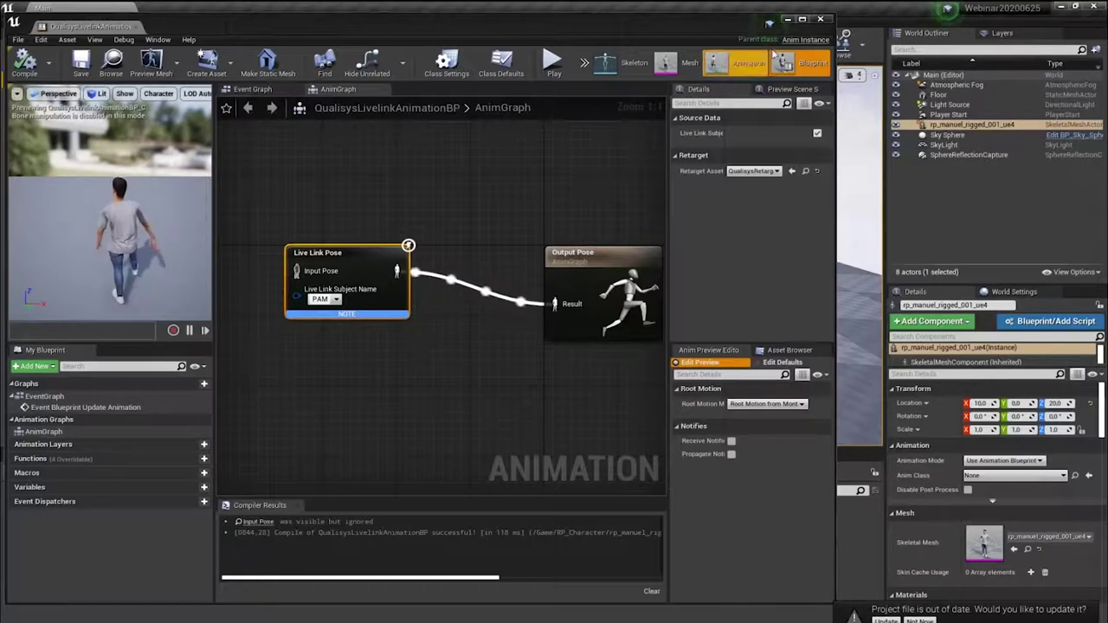
left_click(820, 19)
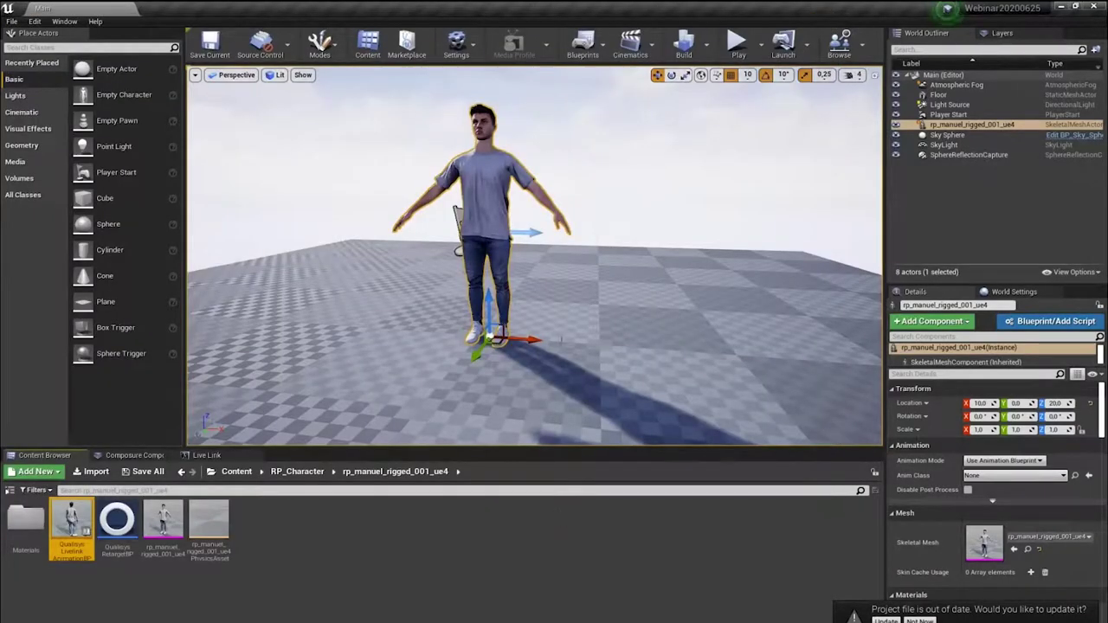
scroll(385, 386, "down", 3)
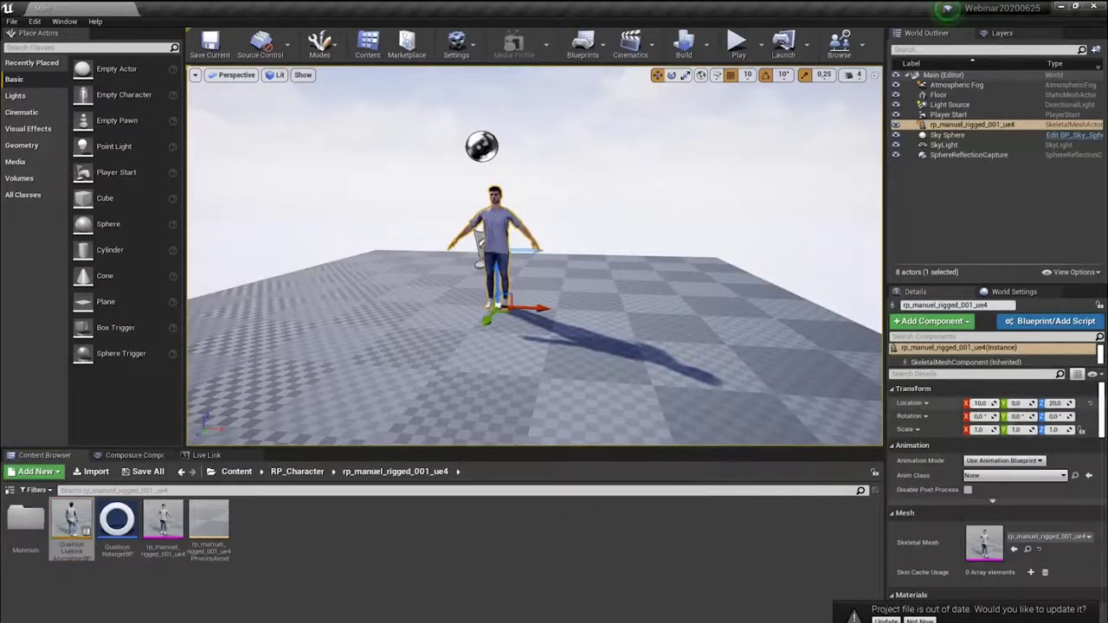
Step: Set the character's Anim Class to QualisysLivelinkAnimationBP and save all modified content, including the Main level and its built data
left_click(1013, 475)
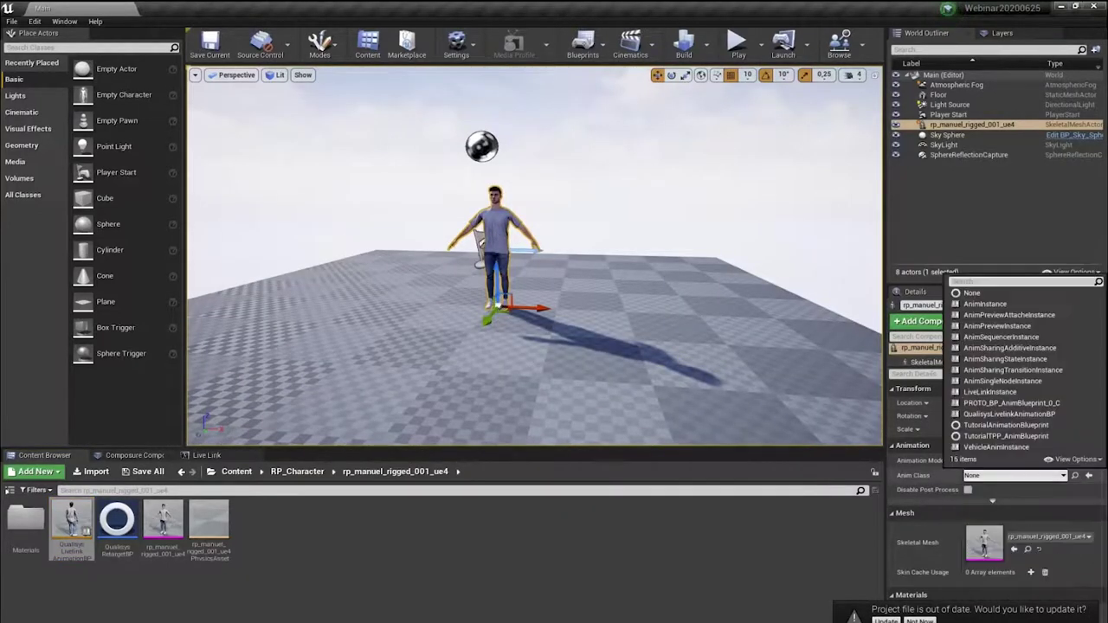
left_click(1009, 414)
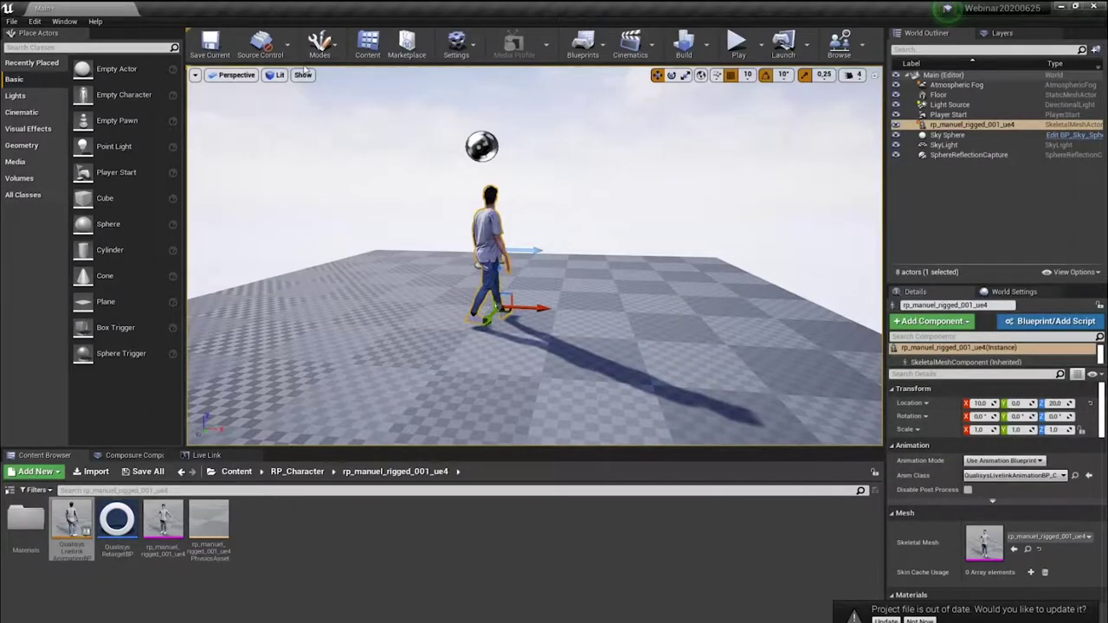
left_click(147, 471)
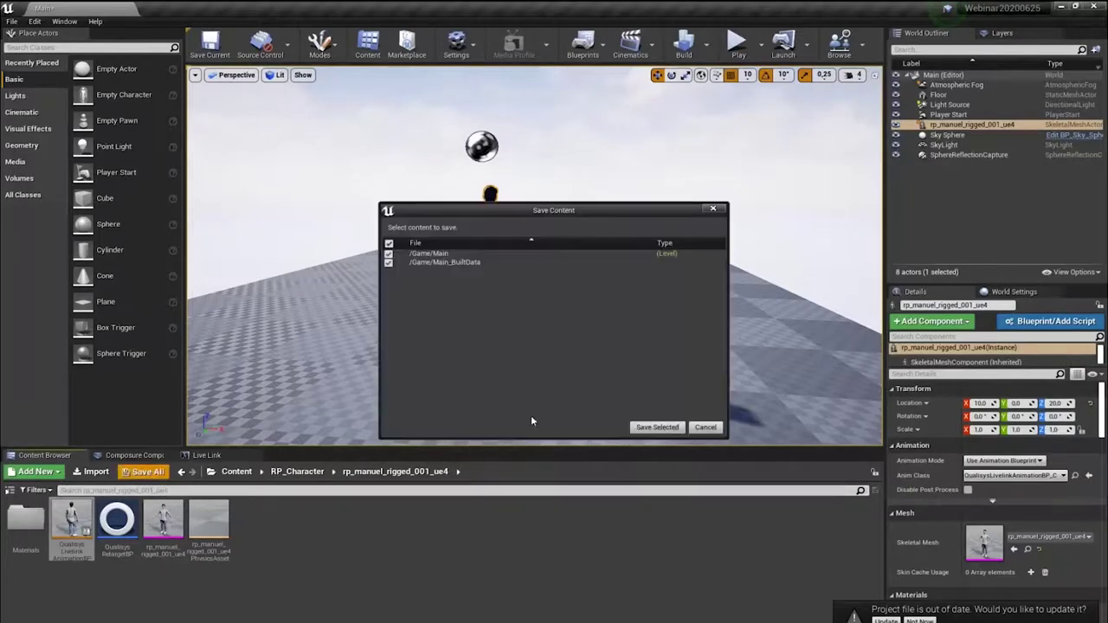
left_click(647, 426)
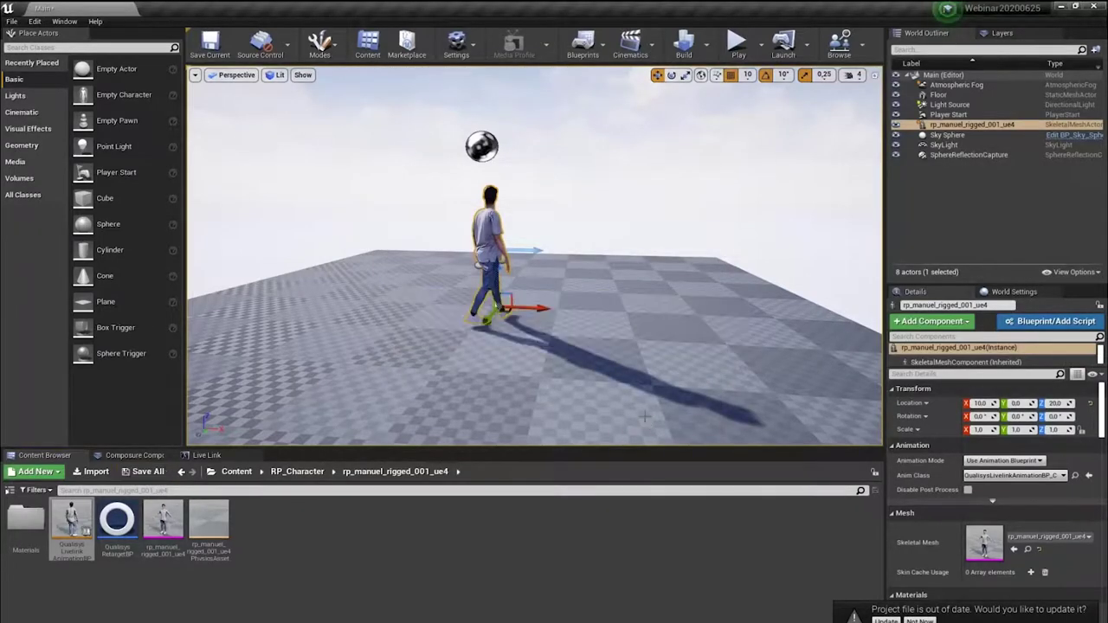
Step: Play the level to watch the live motion drive the character, and stop the session
left_click(741, 50)
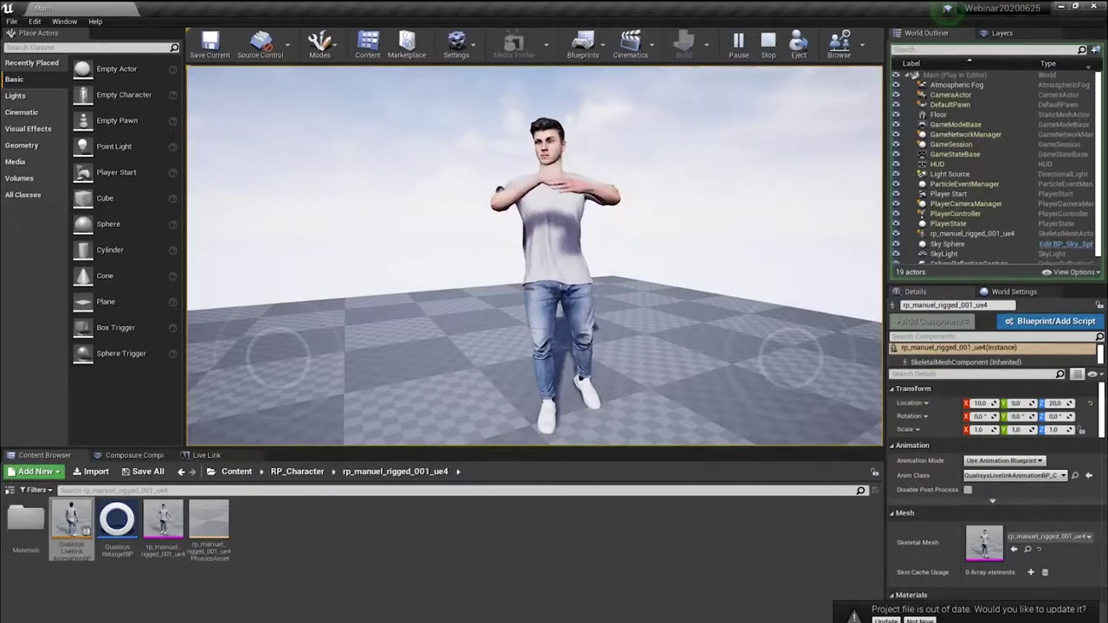
key("Escape")
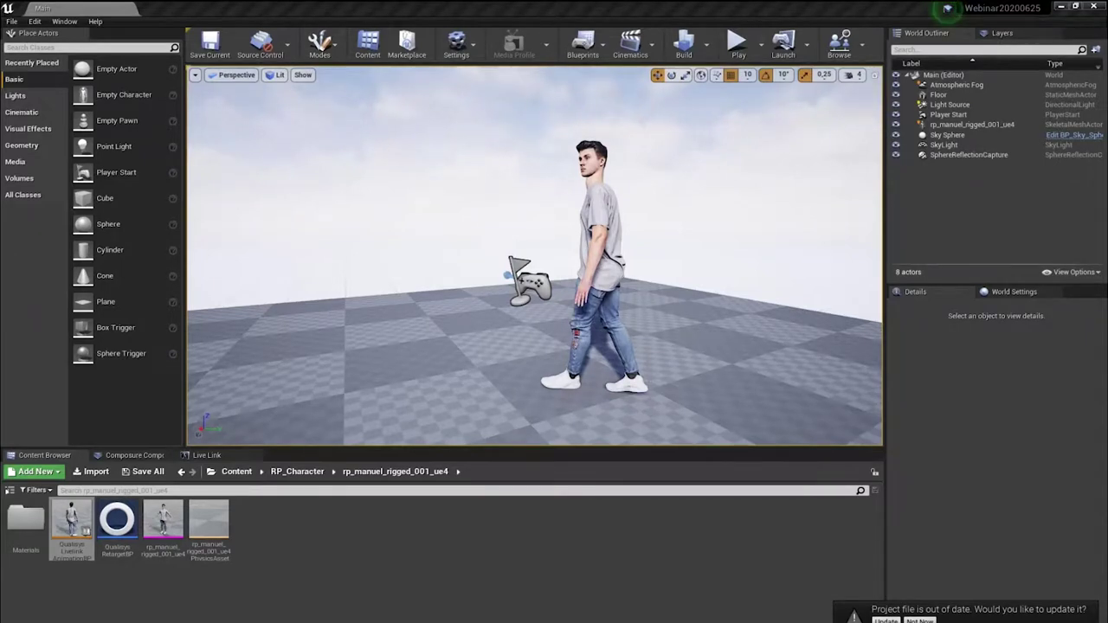
Step: Place an Empty Actor on the floor near the character, at about X 130, Y -20, Z 20
scroll(535, 255, "down", 4)
scroll(535, 256, "down", 1)
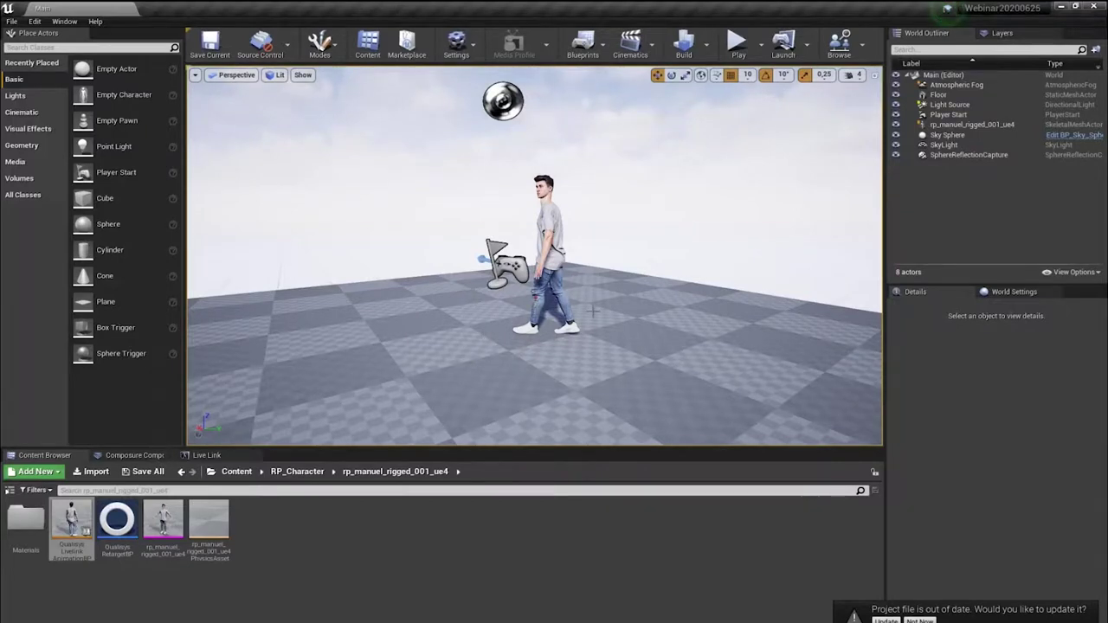
mouse_move(673, 322)
right_mouse_down()
mouse_move(684, 321)
mouse_move(663, 305)
right_mouse_up()
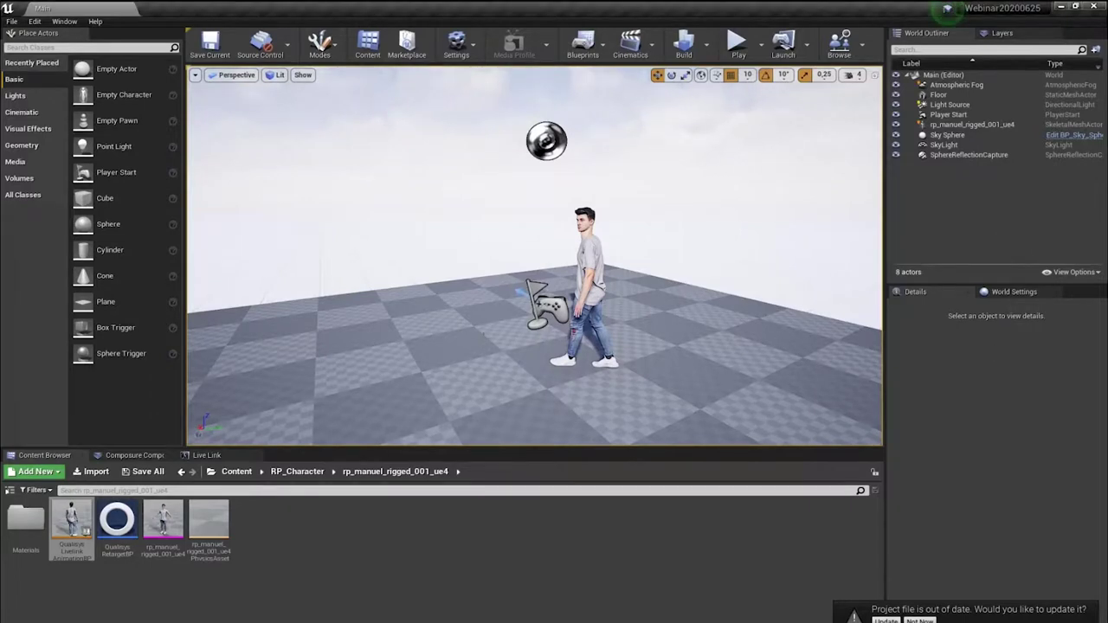
key("Right")
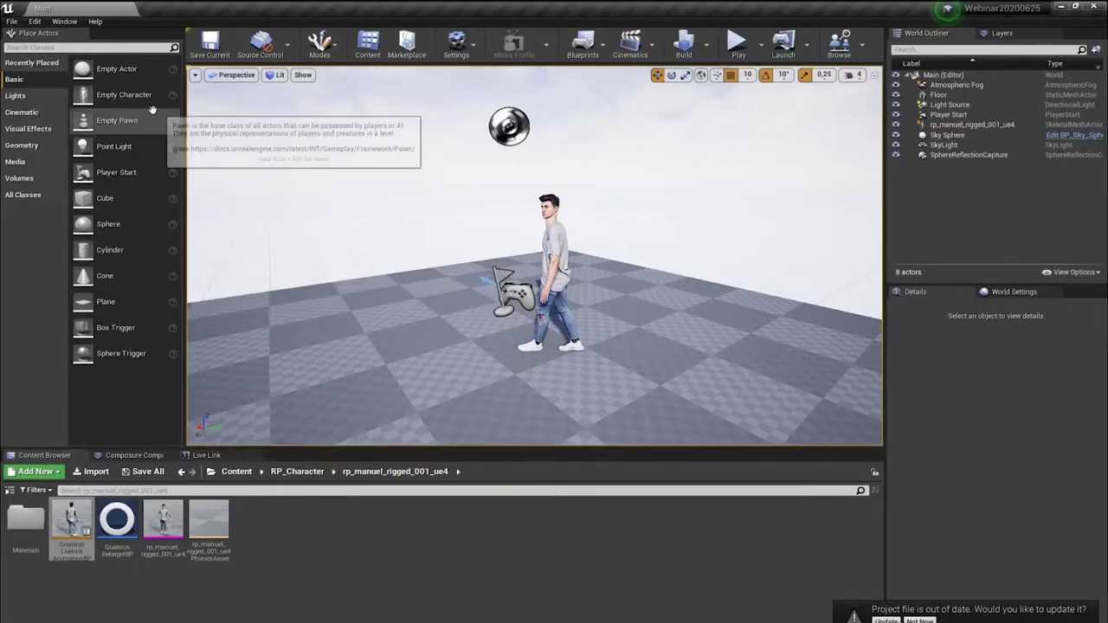
mouse_move(82, 68)
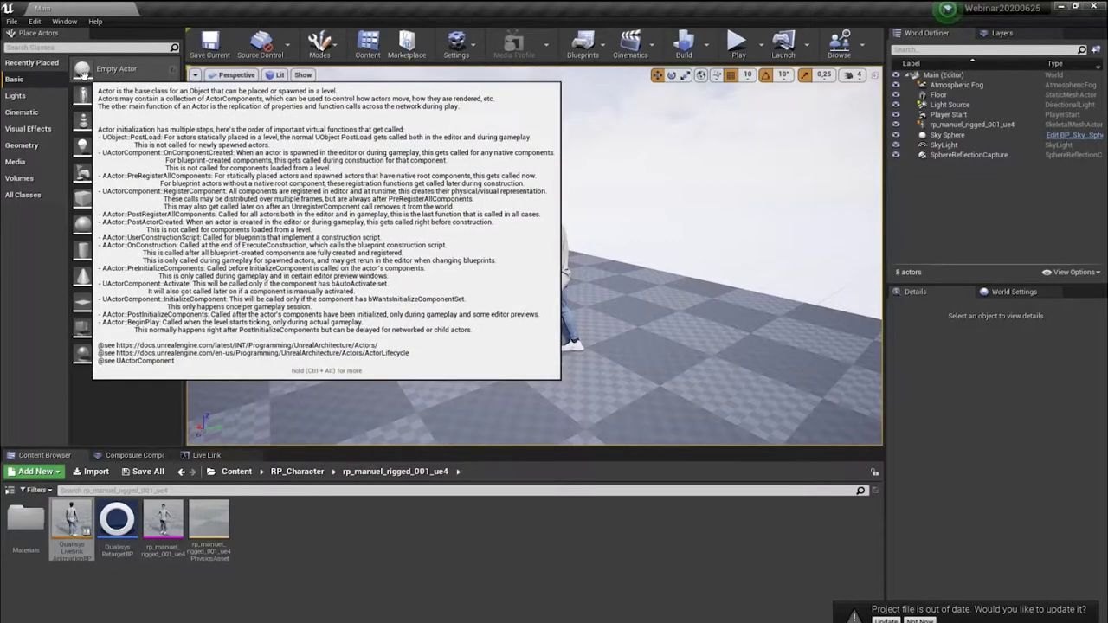
left_click_drag(82, 68, 444, 327)
Step: Set the new Actor's location to X 0, Y 0, Z 0
left_click(981, 404)
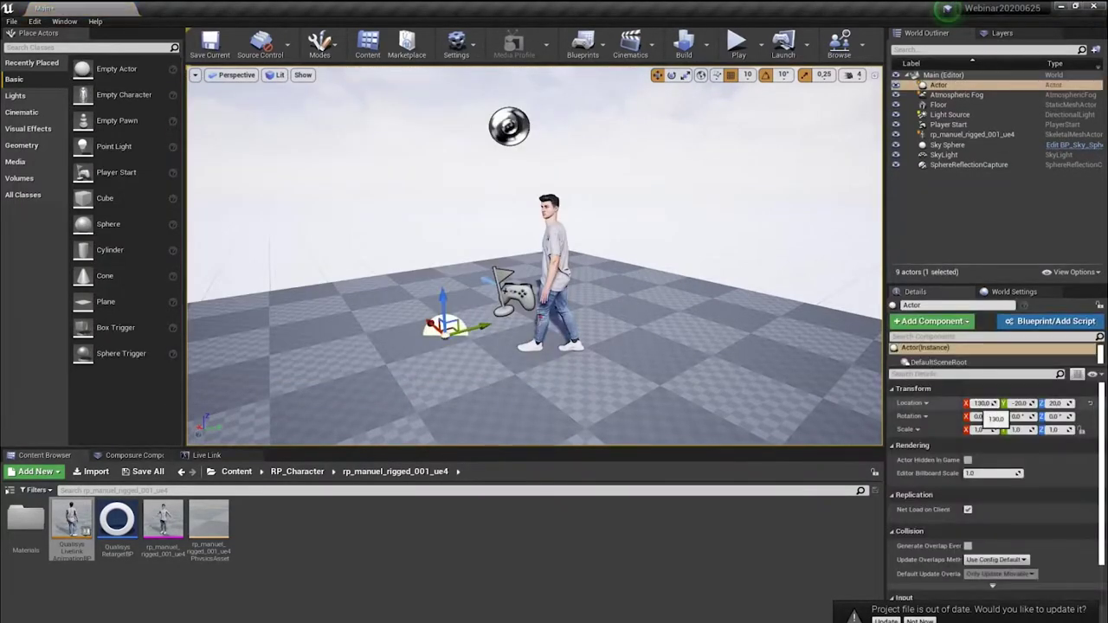
type("0")
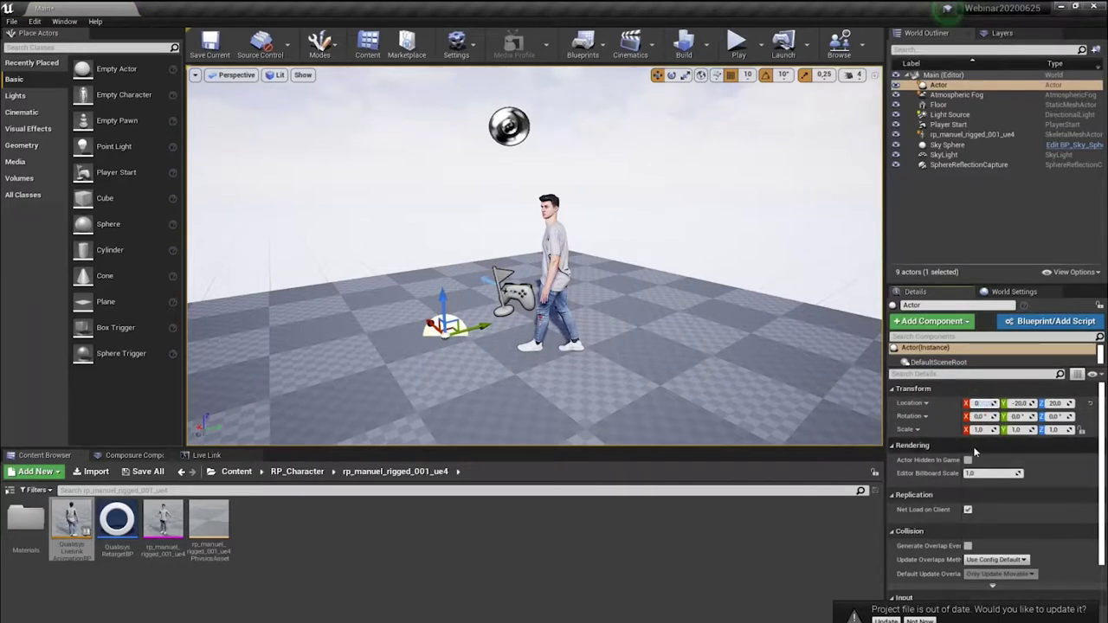
key("Tab")
type("0")
key("Tab")
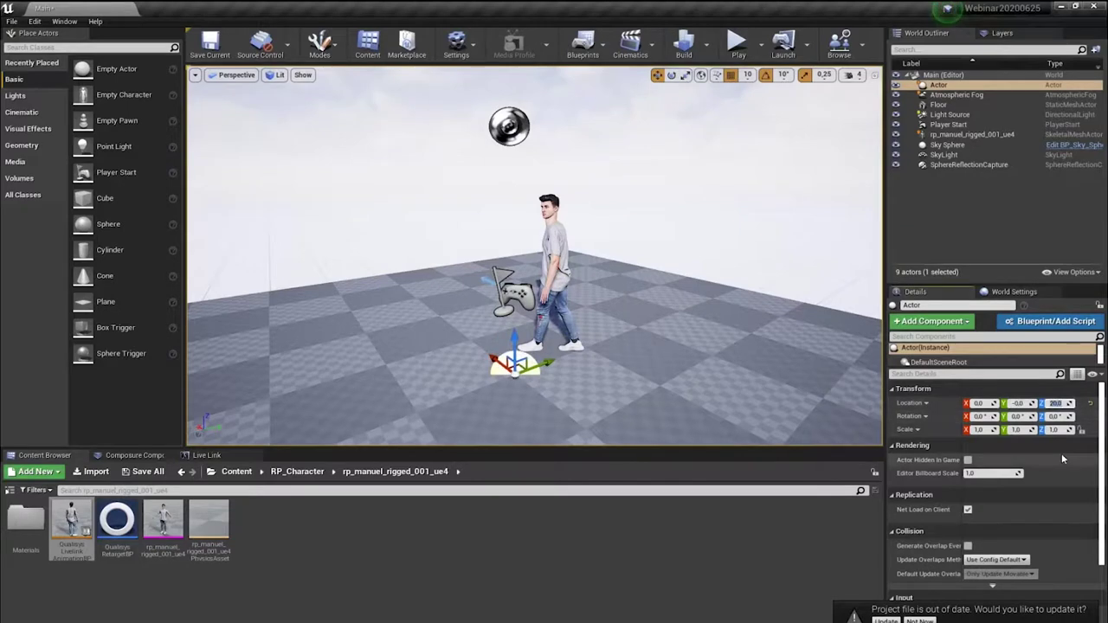
type("0")
key("Return")
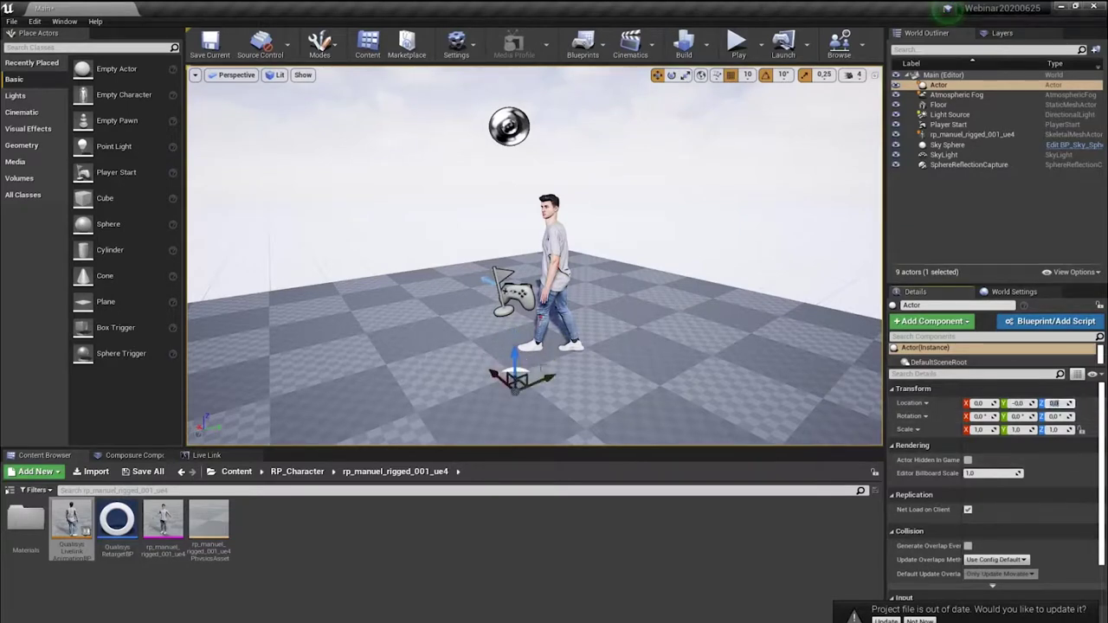
Step: Set the Floor's Z location to 0
left_click(671, 388)
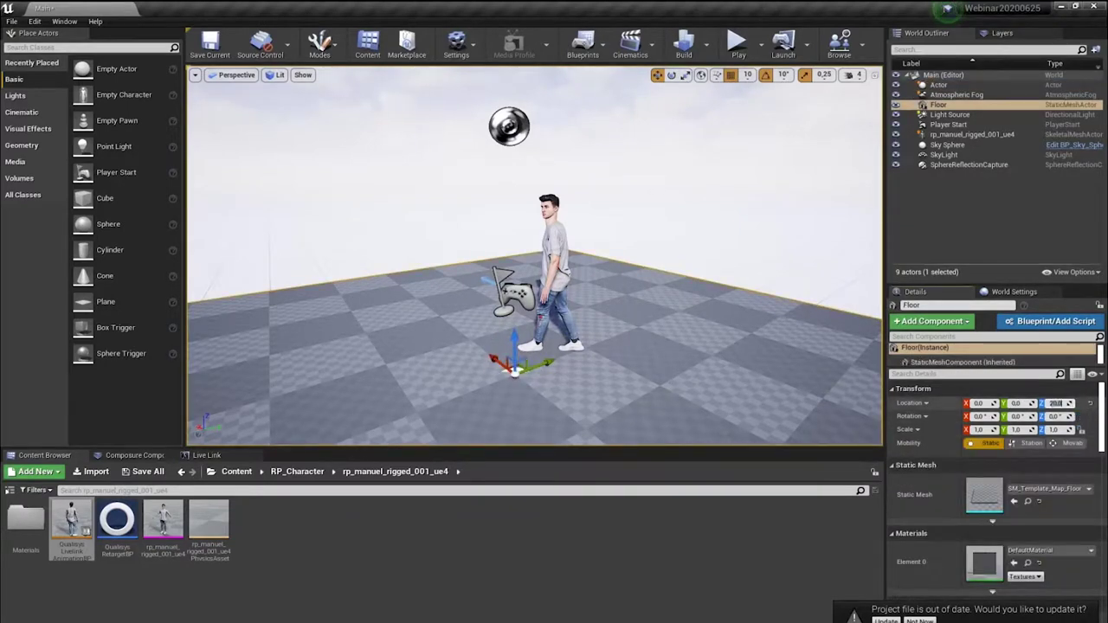
type("0")
key("Return")
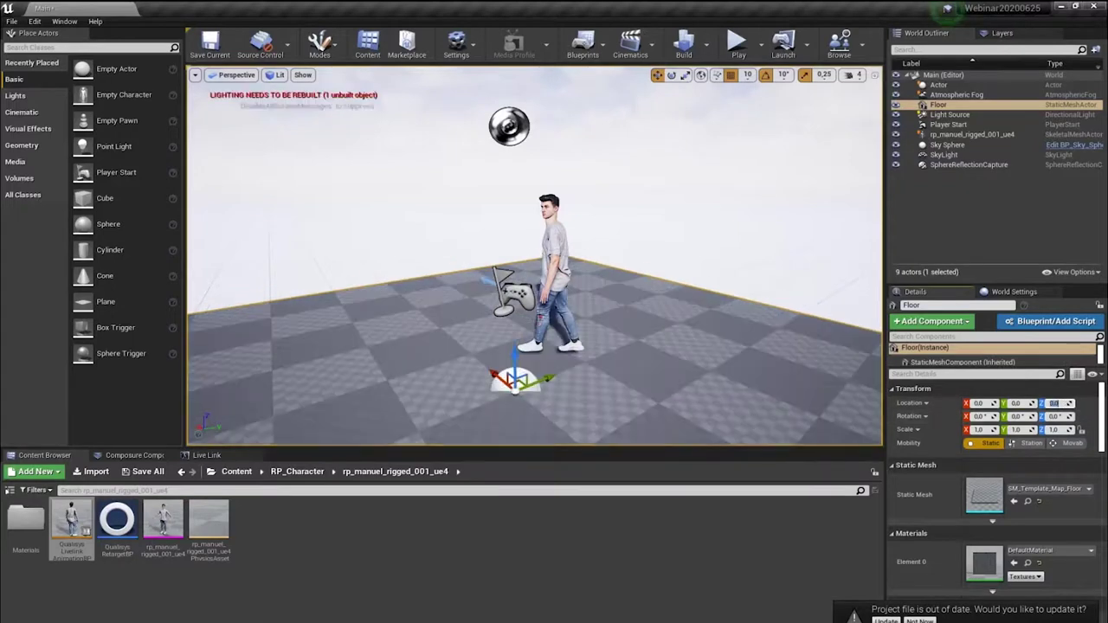
Step: Convert the empty Actor into a Blueprint named Actor_Blueprint, as a New Subclass with Actor as its parent class
left_click(505, 376)
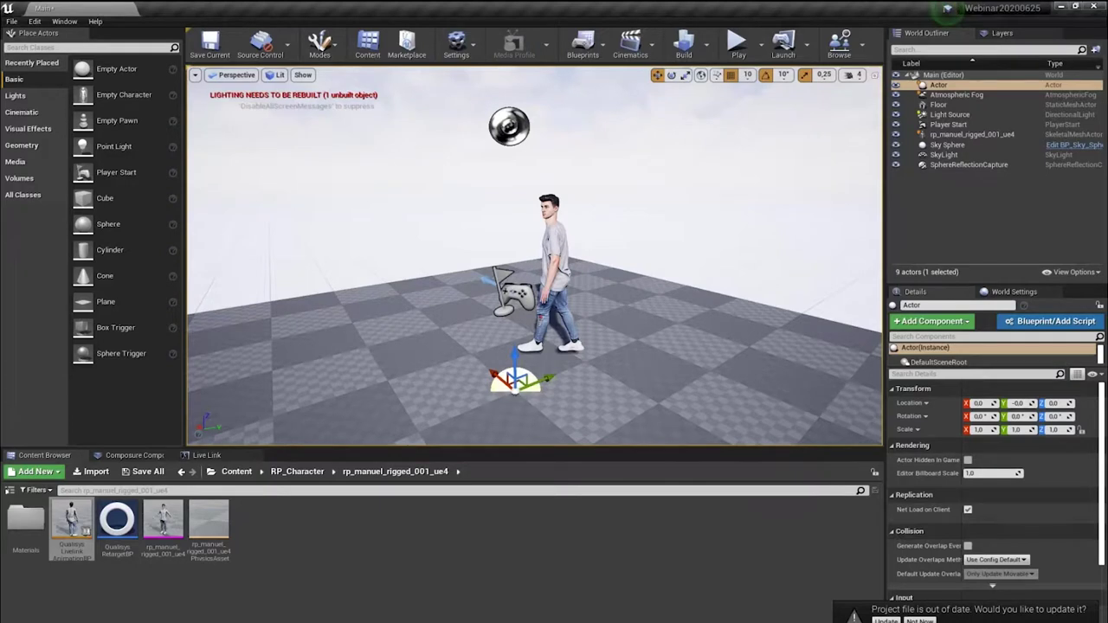
left_click(1031, 324)
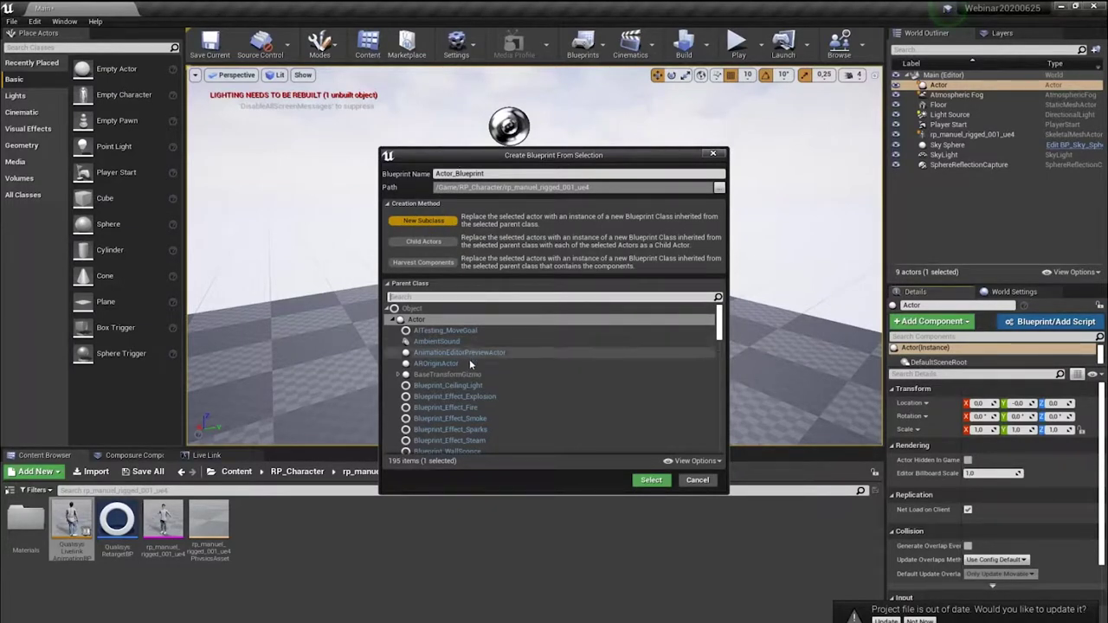
left_click(660, 482)
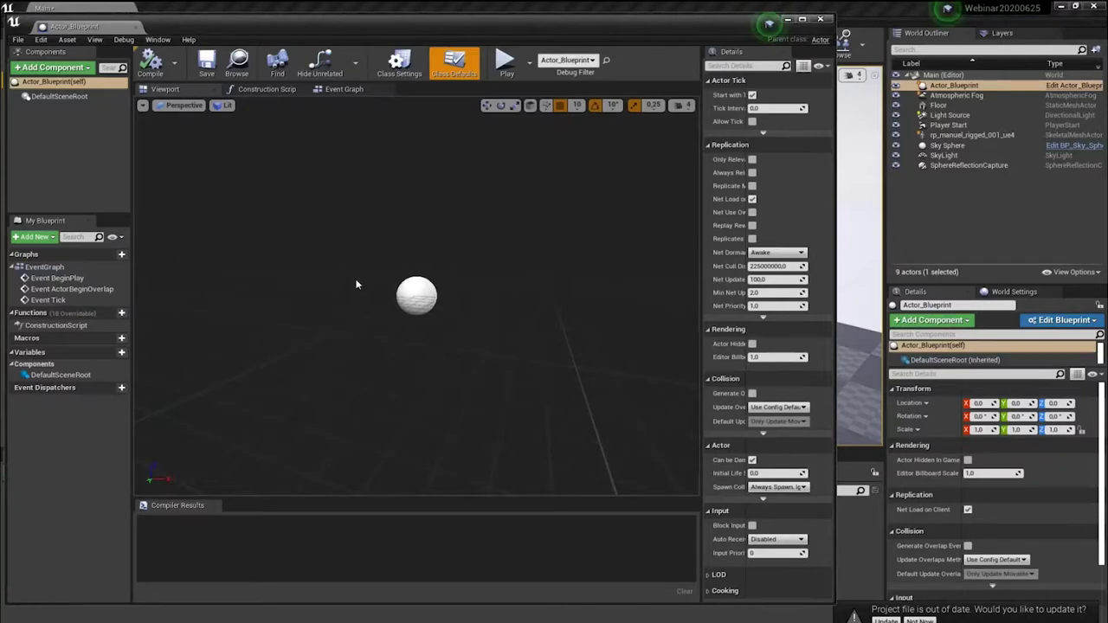
Step: Add a Cylinder component under DefaultSceneRoot in Actor_Blueprint, keeping its default name
left_click(52, 66)
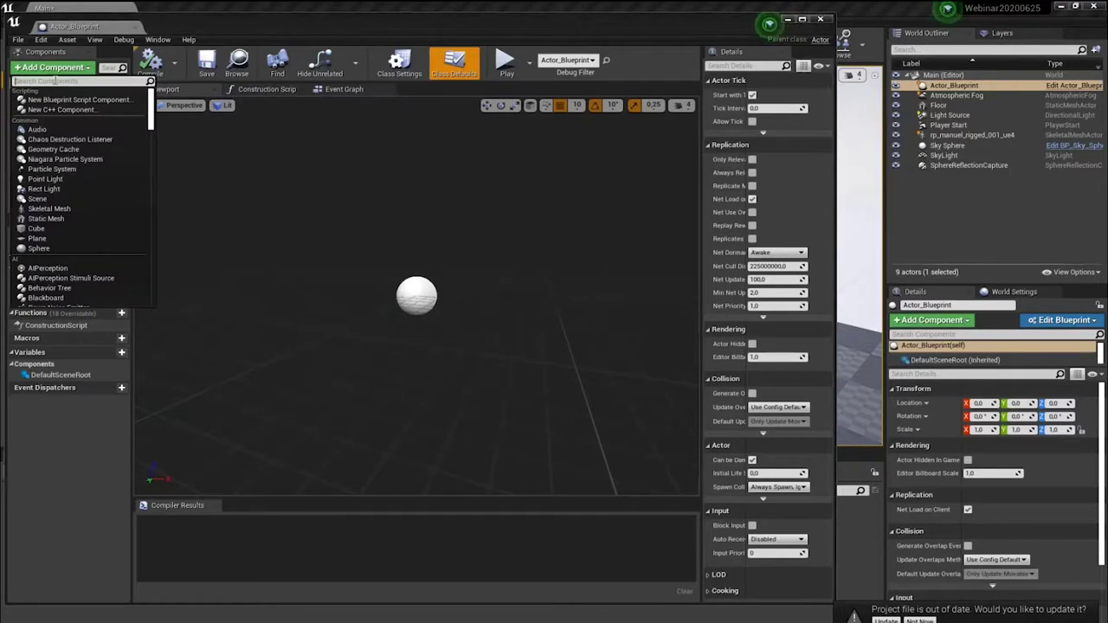
type("cyl")
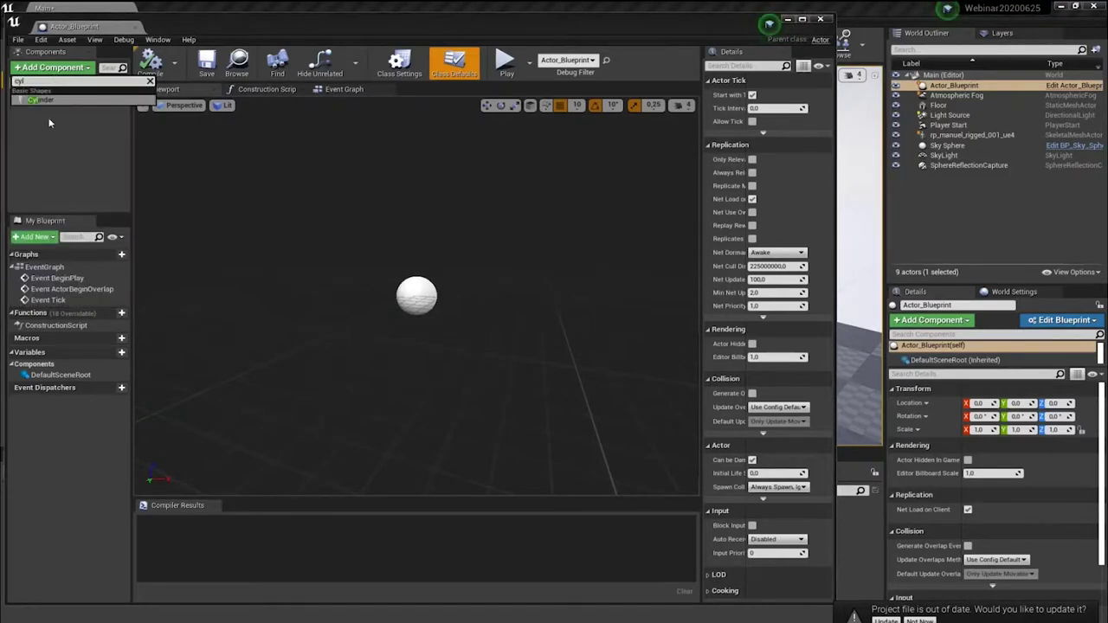
left_click(53, 100)
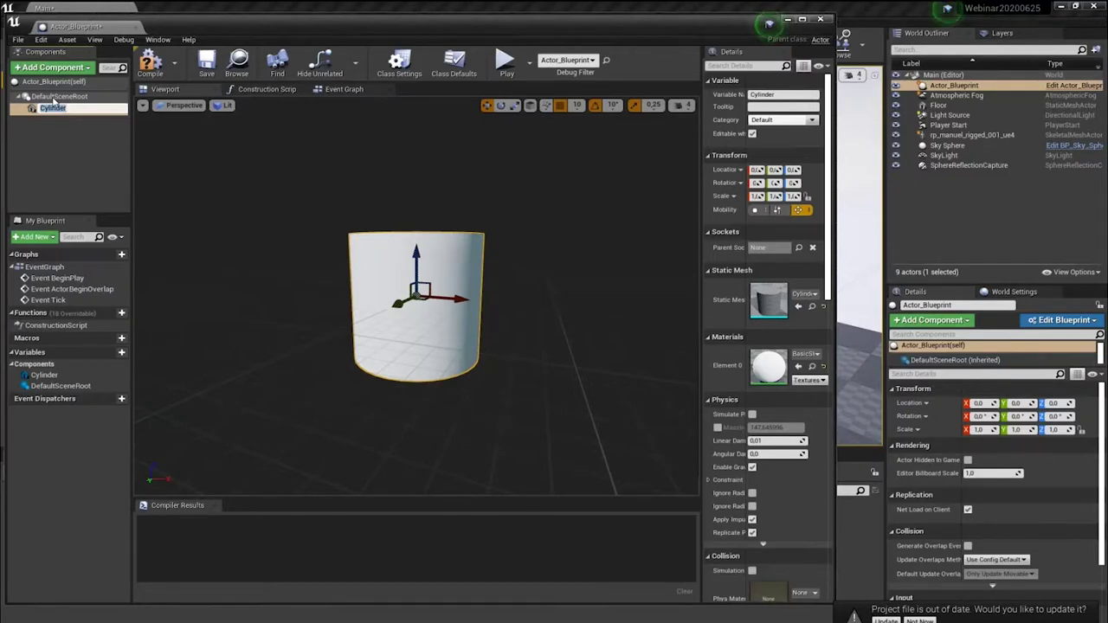
left_click(66, 152)
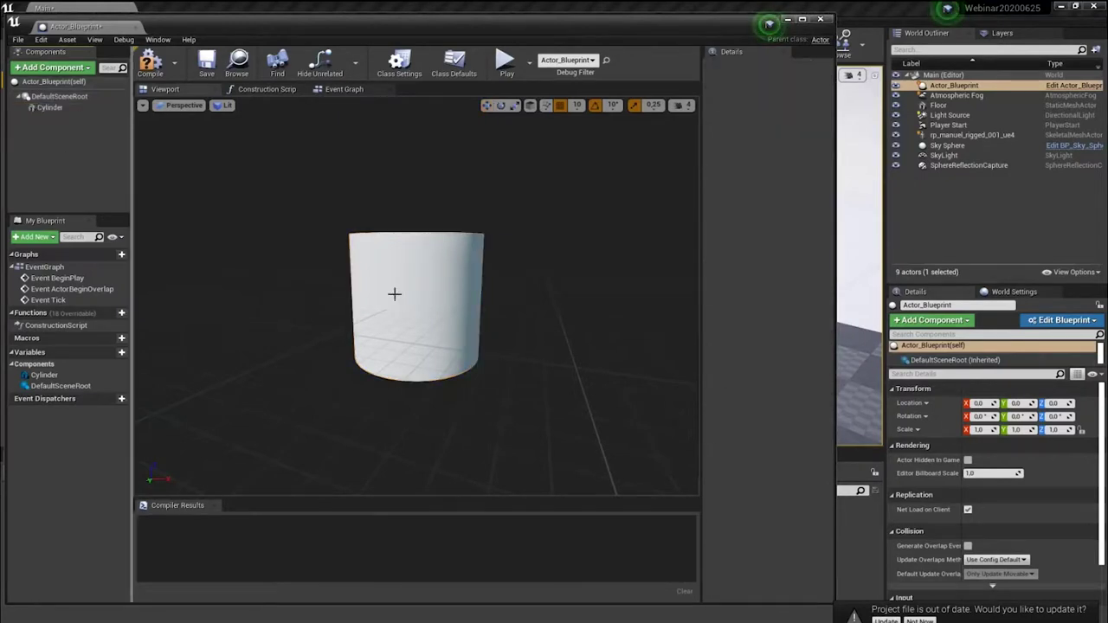
Step: Scale the Cylinder component down in X and Y to form a thin upright rod
left_click(52, 107)
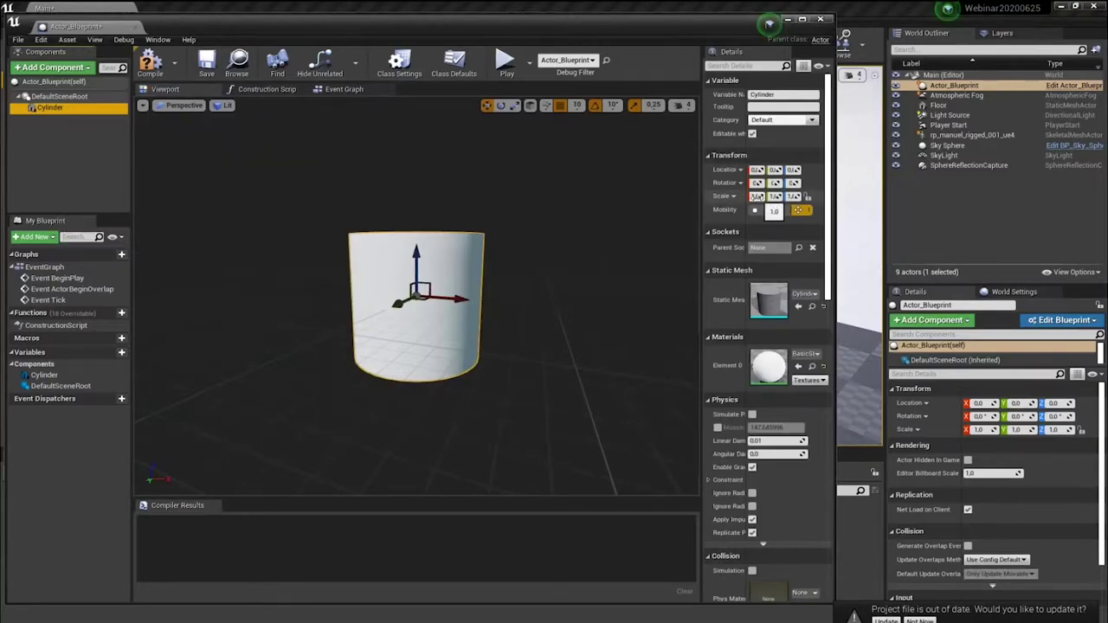
left_click(762, 211)
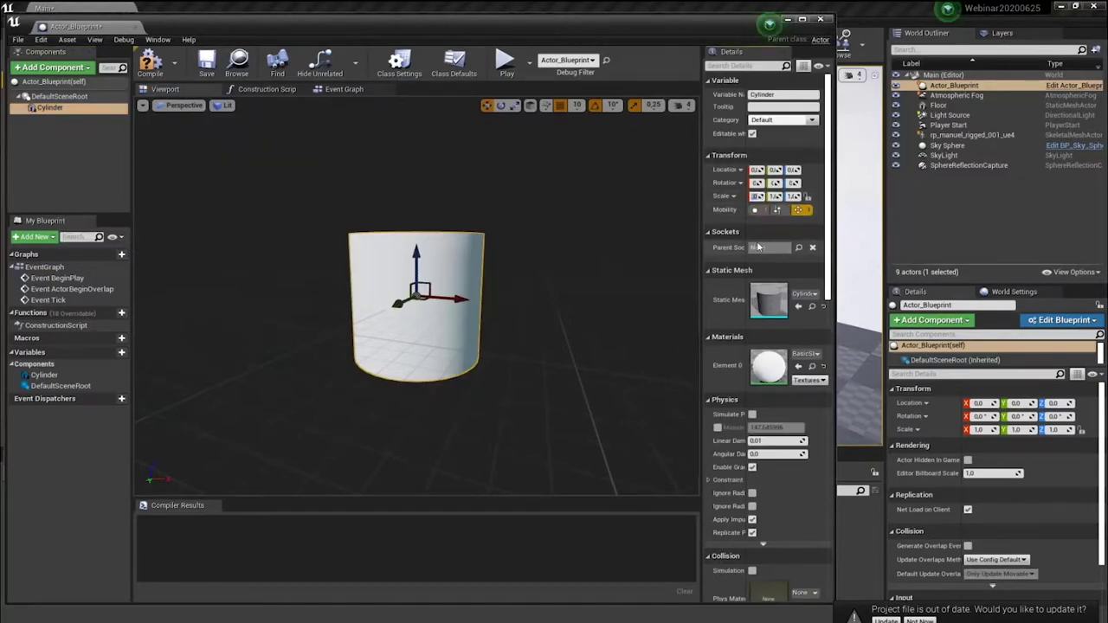
left_click_drag(757, 197, 745, 196)
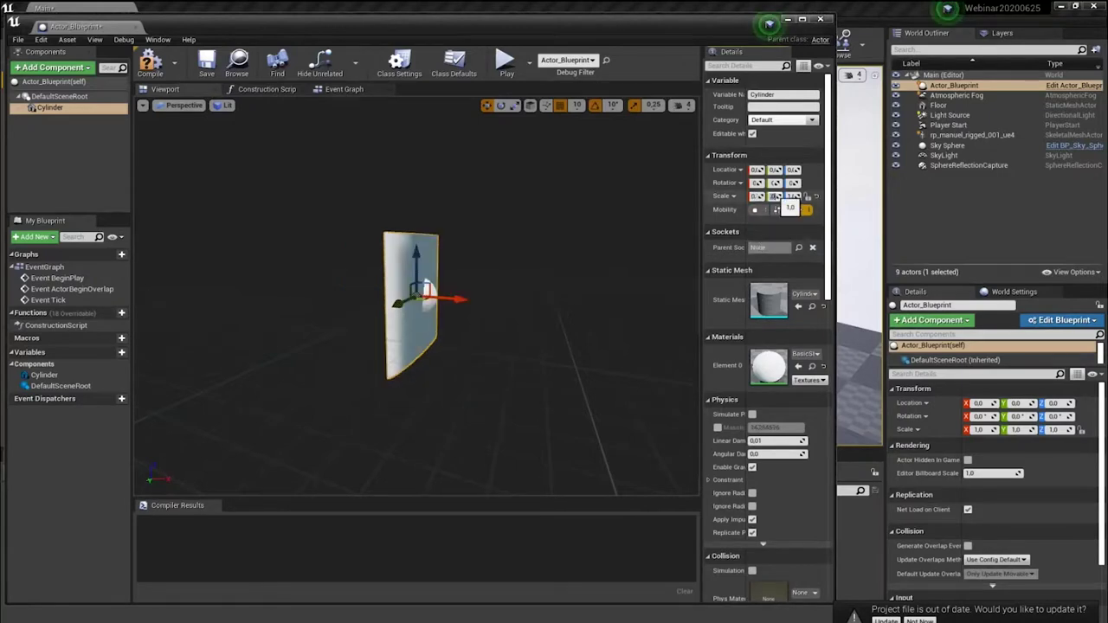
key("Return")
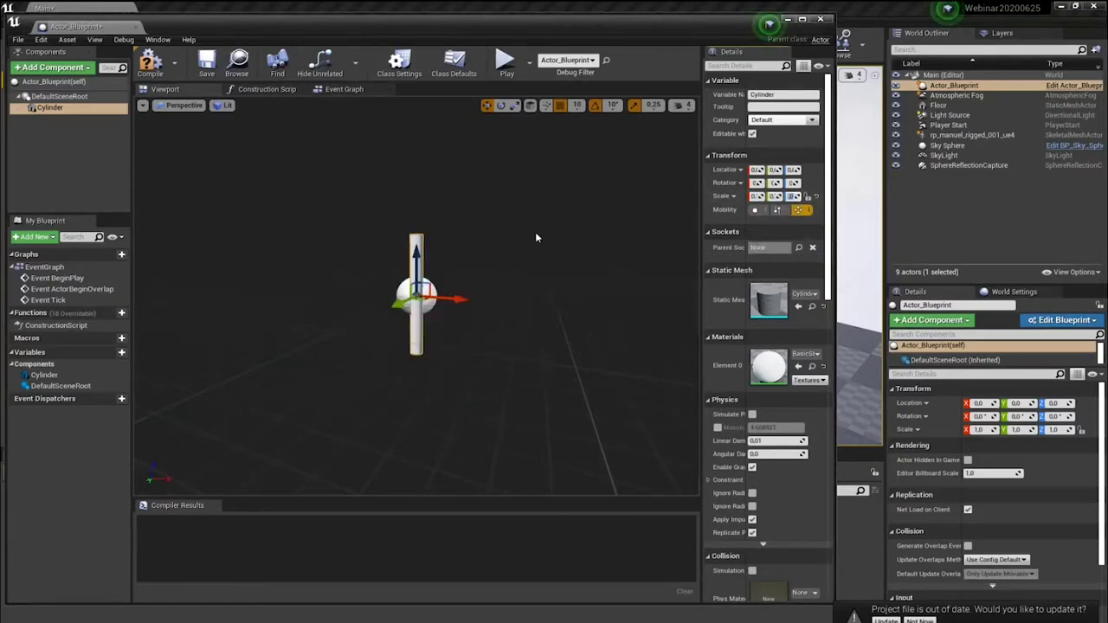
Step: Raise the Cylinder component to about Z 50 so that the rod's base sits at the scene root
scroll(460, 305, "up", 3)
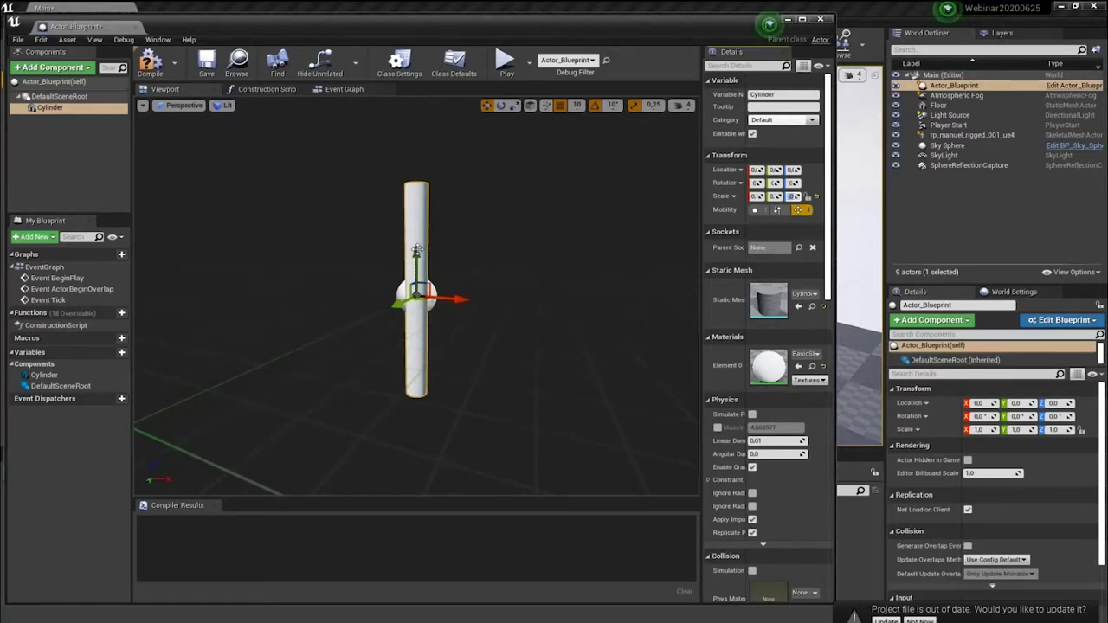
left_click_drag(416, 250, 419, 135)
right_click_drag(422, 136, 454, 121)
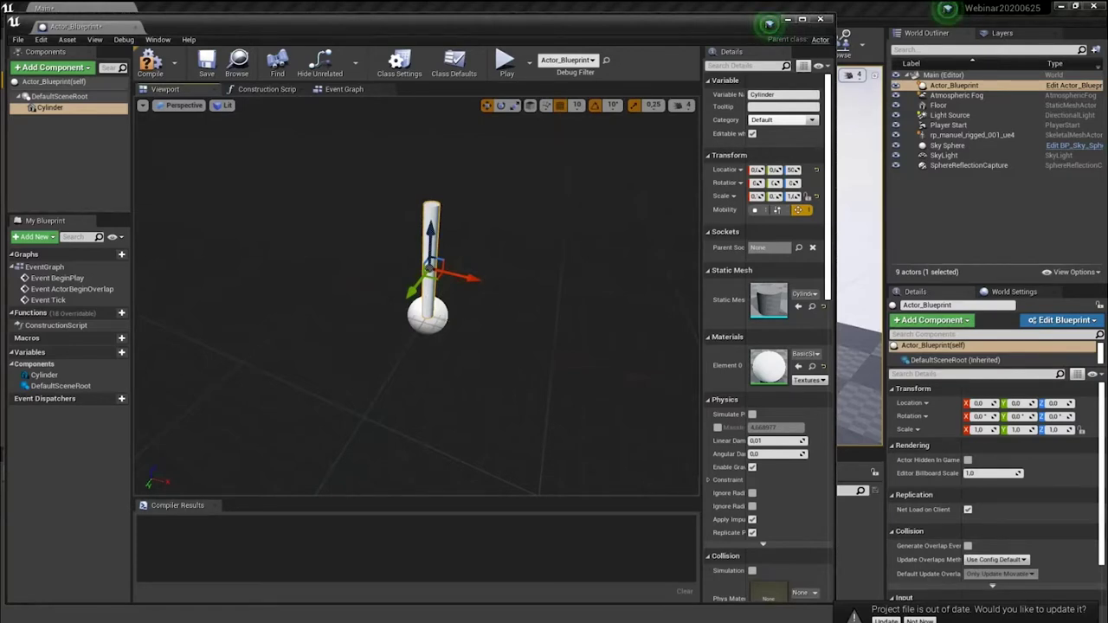
Step: Compile and save Actor_Blueprint, and close its editor
left_click(148, 68)
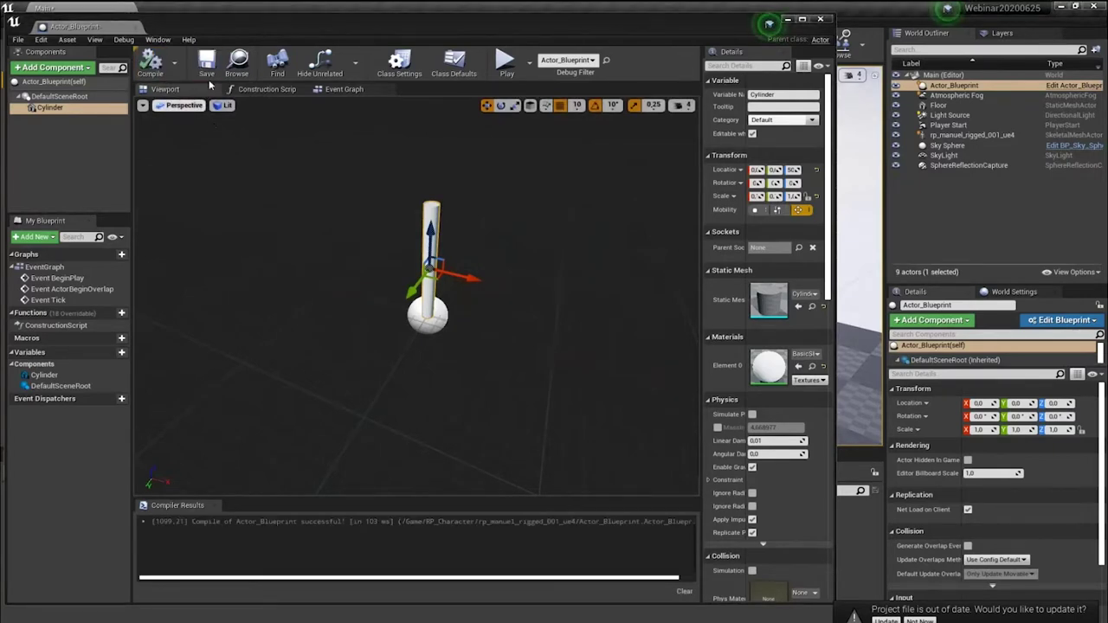
left_click(208, 66)
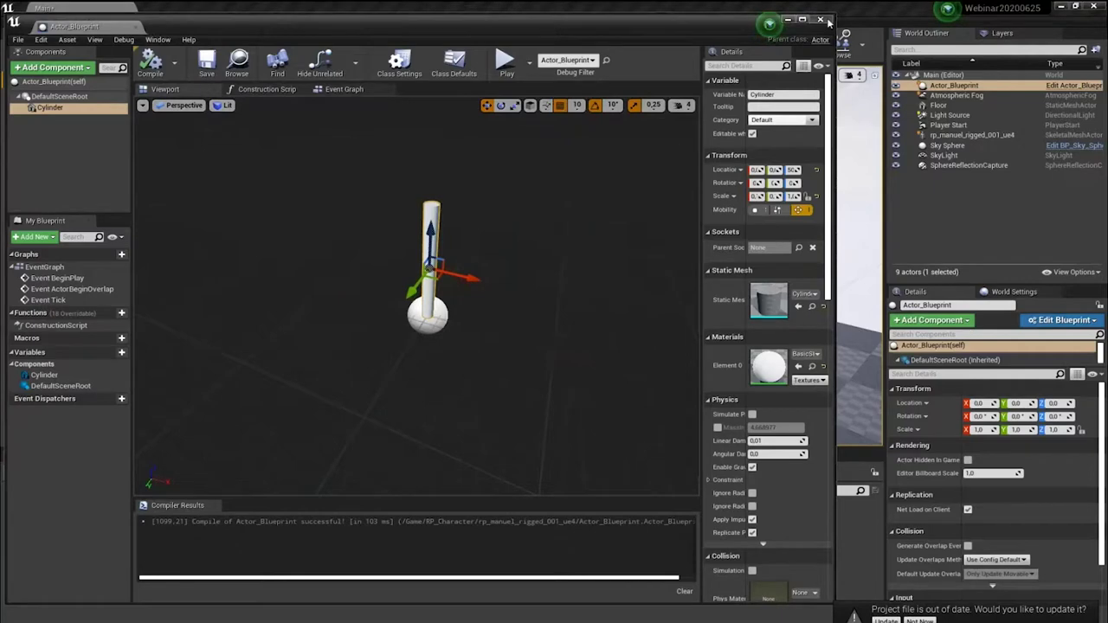
left_click(820, 19)
Step: Play the level to view the rod together with the live-driven character, and stop the session
right_click_drag(537, 260, 502, 260)
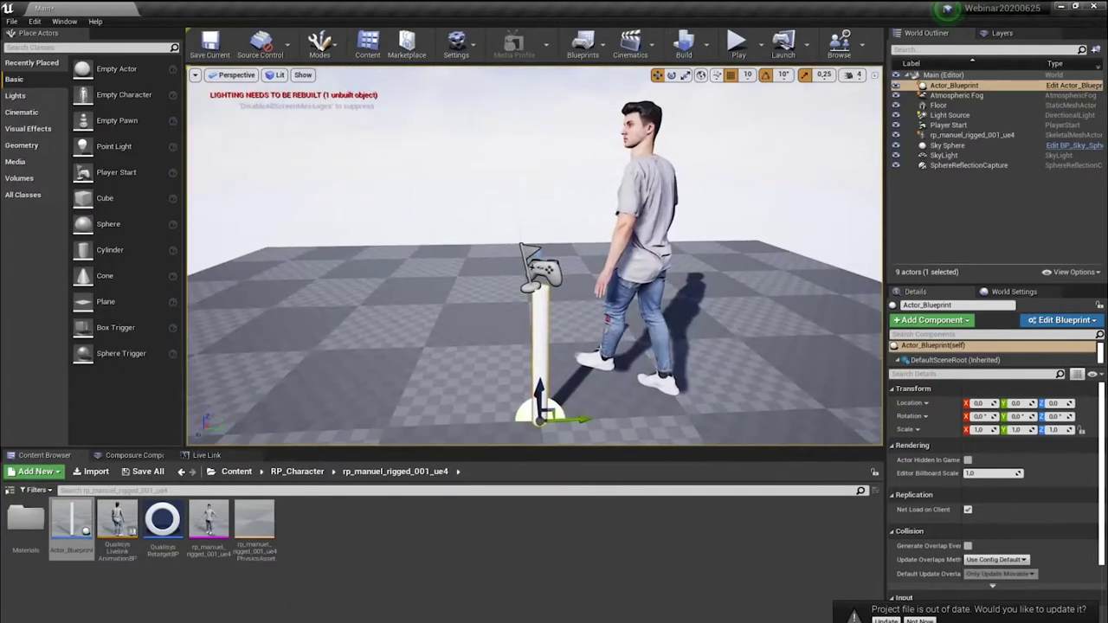
left_click(735, 52)
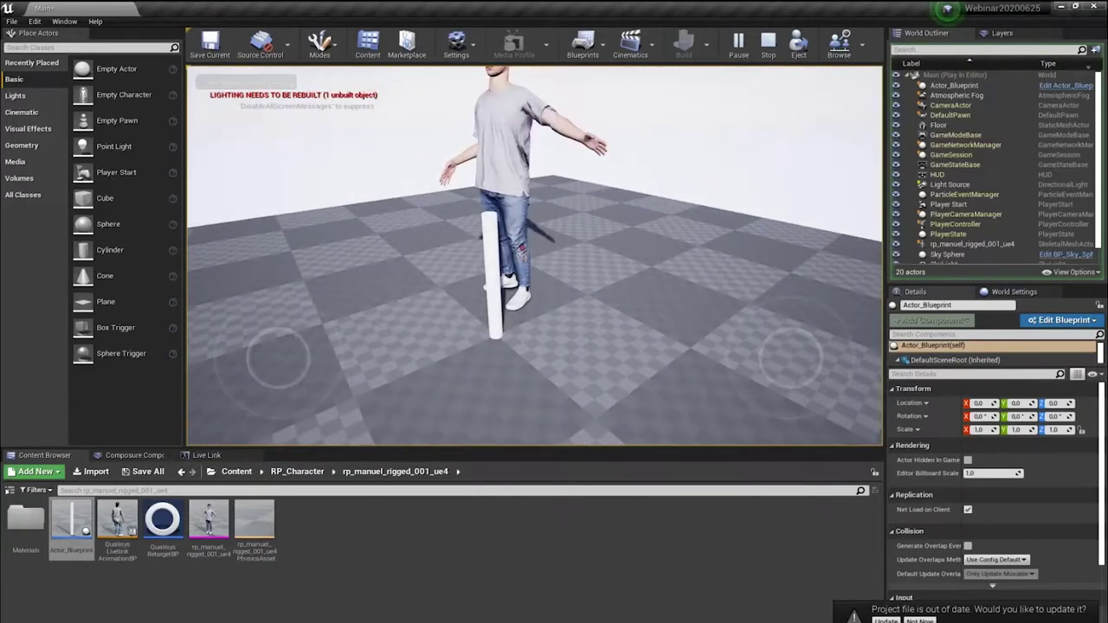
key("Escape")
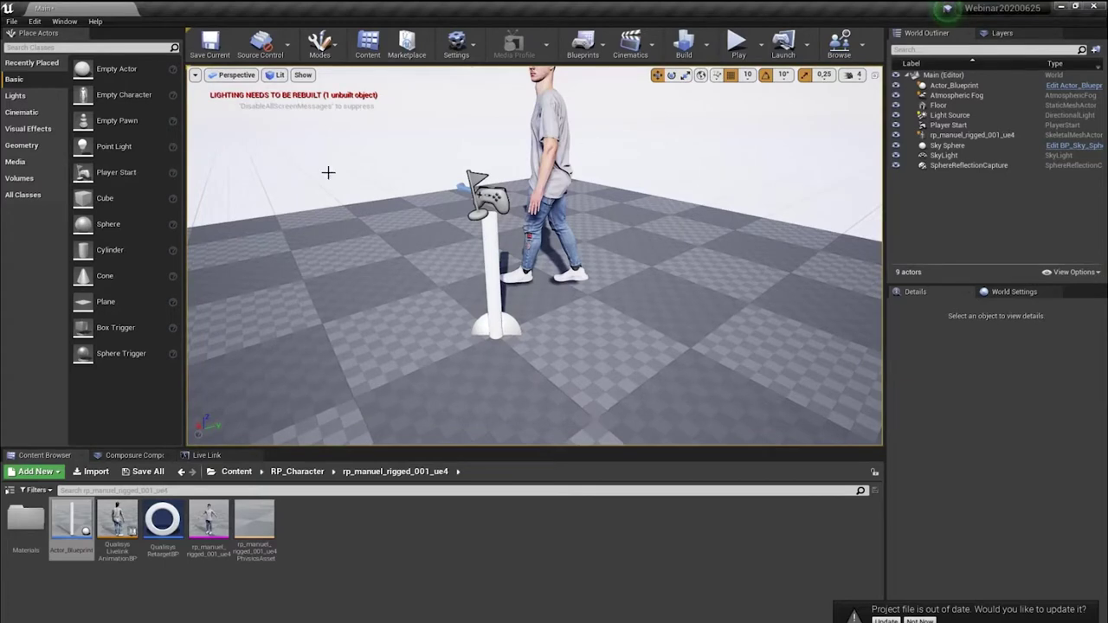
Step: Select the rod actor in the level and open its Blueprint Event Graph for editing
left_click(489, 288)
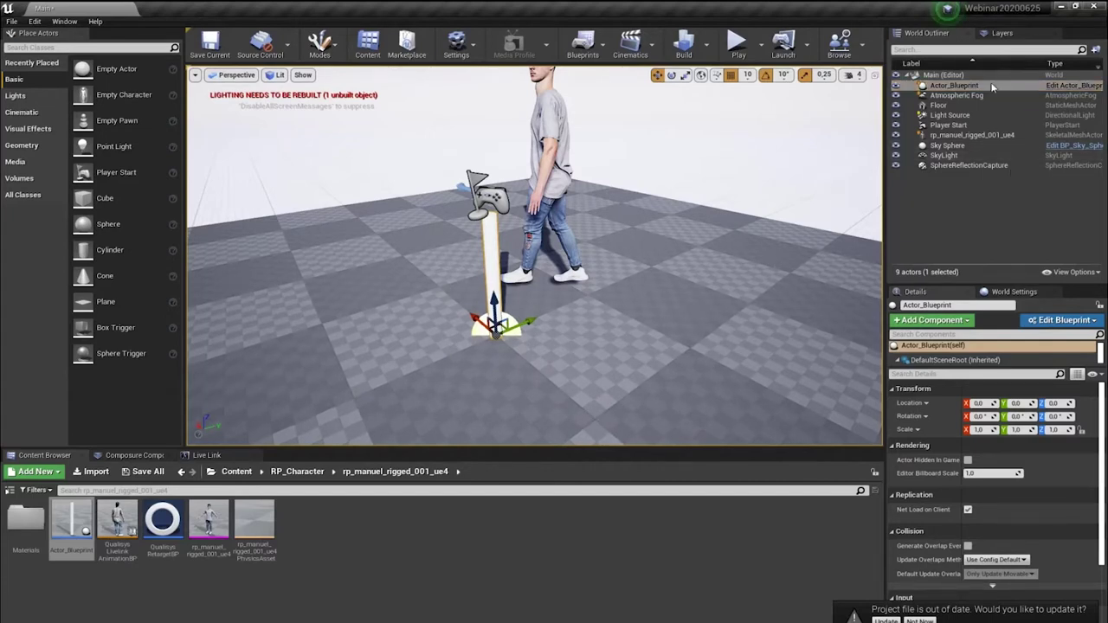
left_click(1051, 322)
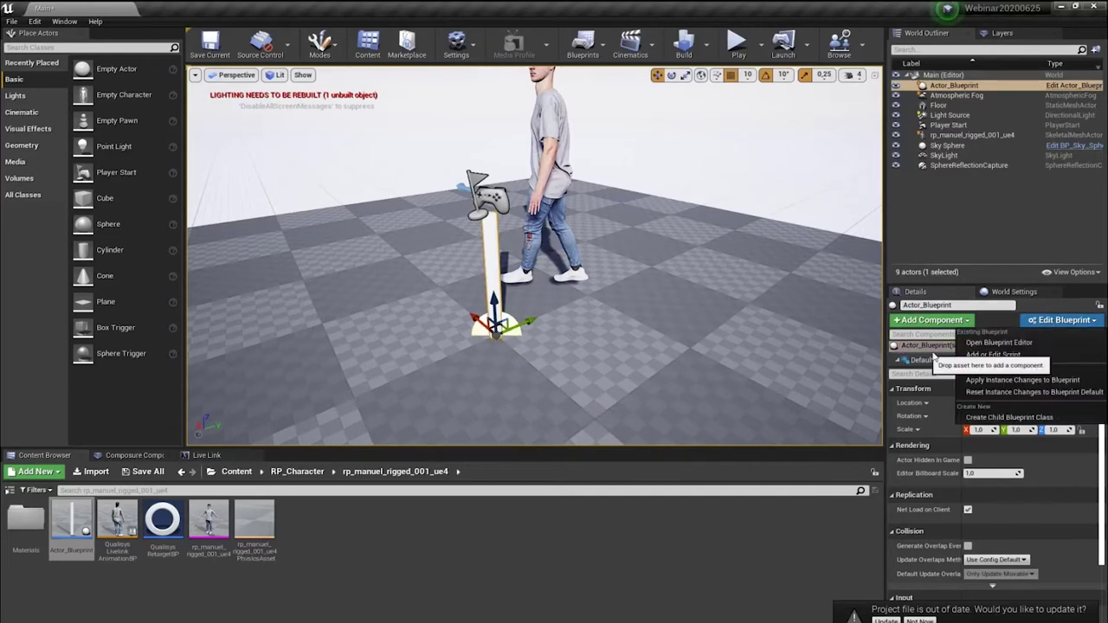
left_click(1000, 355)
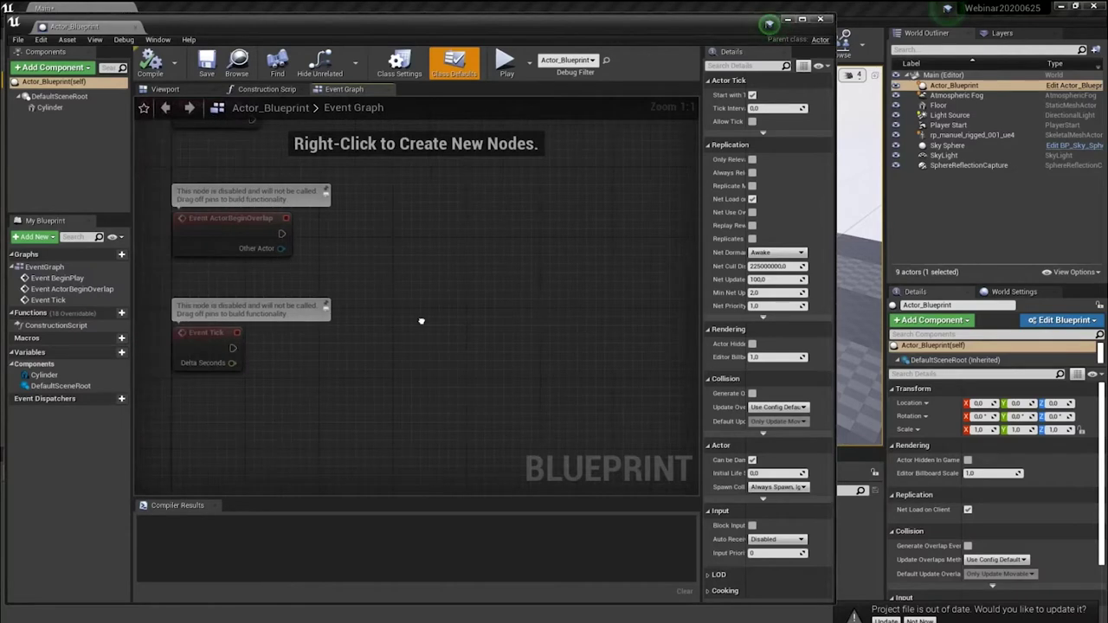
Step: Add a Live Link Skeletal Animation component to Actor_Blueprint and create its On Live Link Updated event
left_click(50, 68)
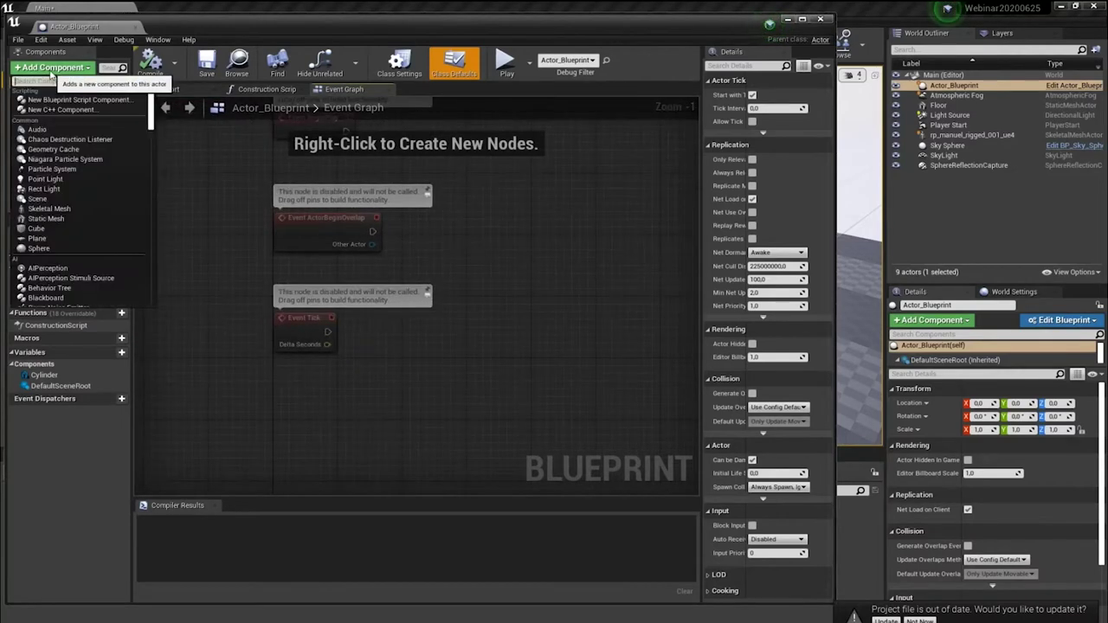
type("live")
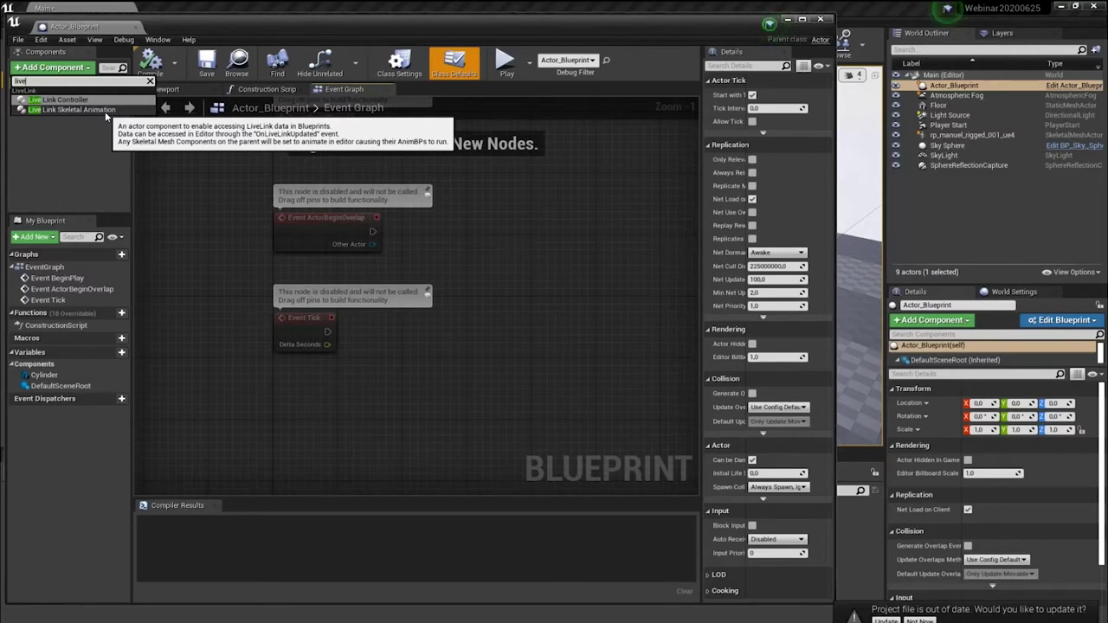
left_click(78, 100)
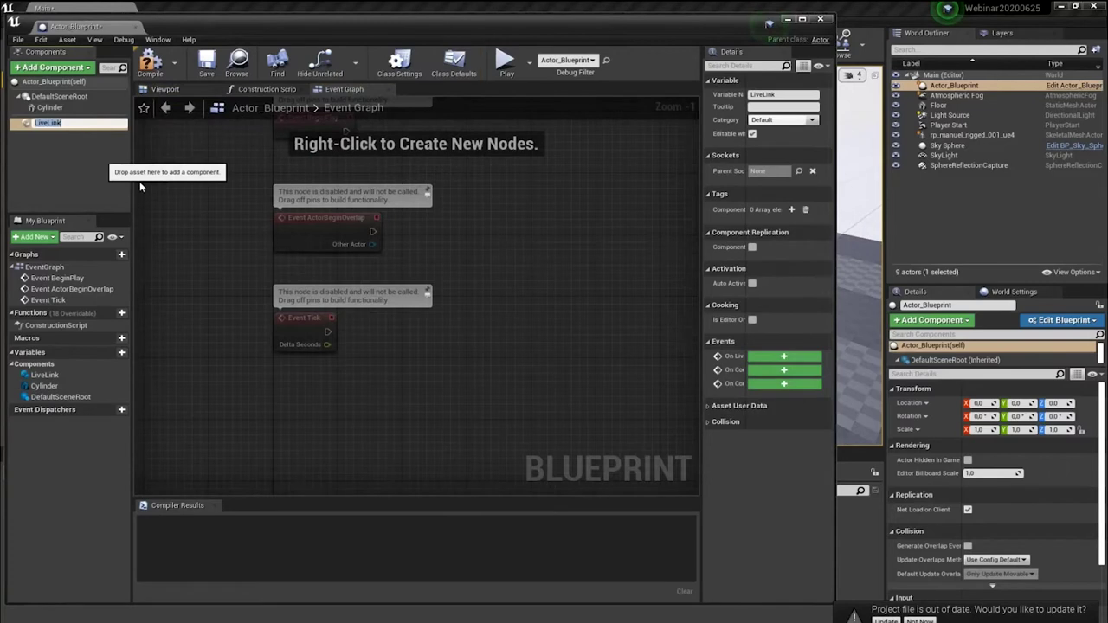
left_click(784, 355)
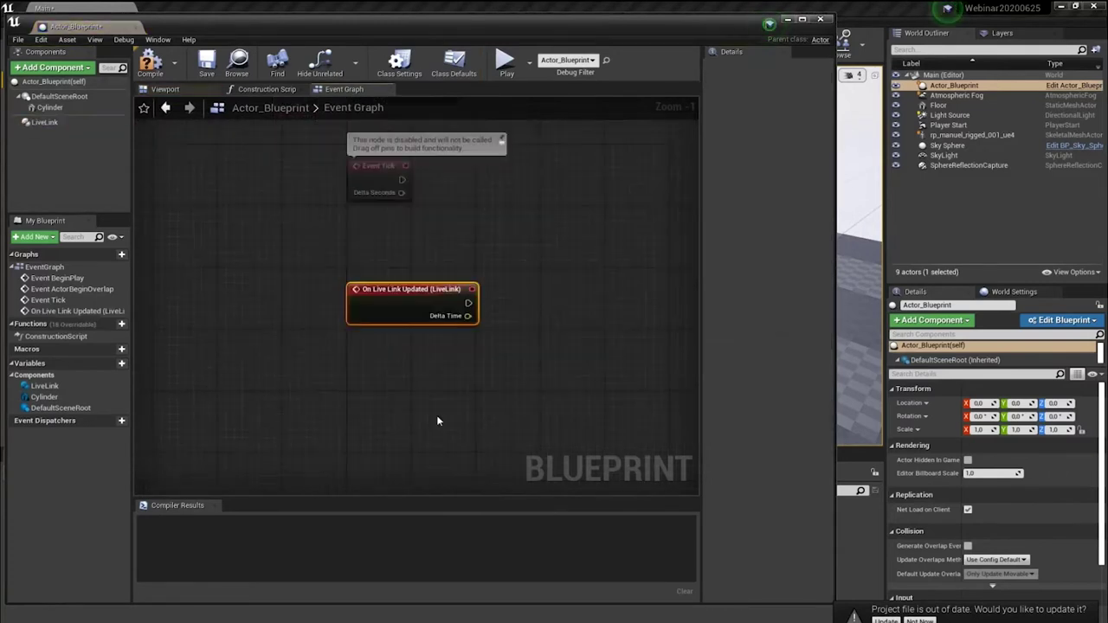
Step: Add an Evaluate Live Link Frame node to the On Live Link Updated event's execution output, align it, and set its subject to Paddle
scroll(566, 390, "down", 1)
right_click_drag(566, 390, 500, 406)
right_click_drag(437, 385, 409, 376)
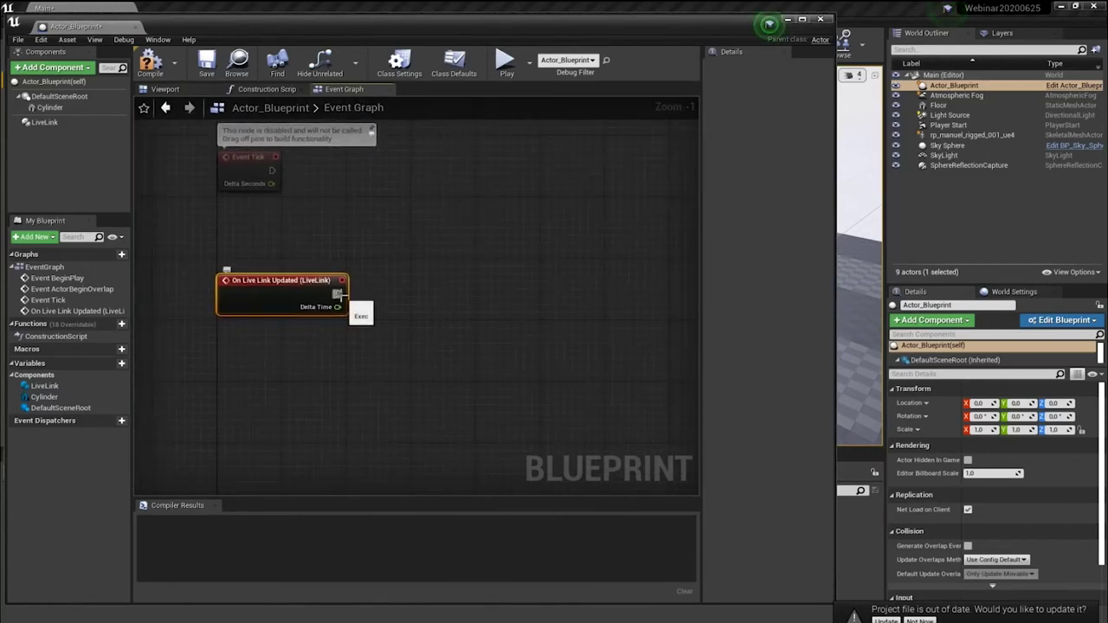
left_click_drag(337, 294, 459, 299)
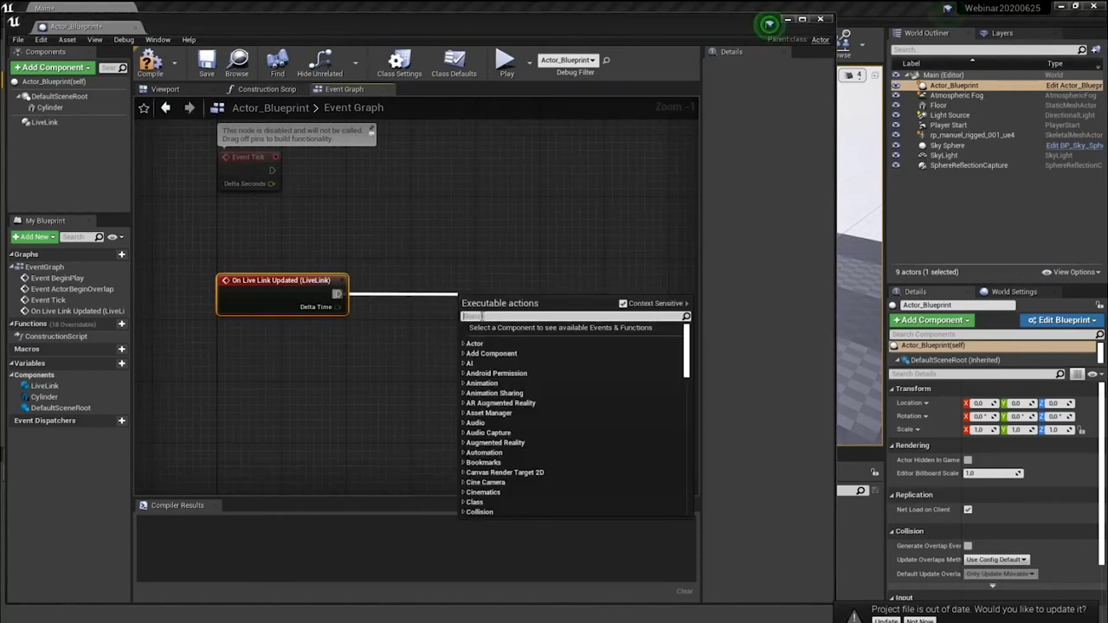
type("eva")
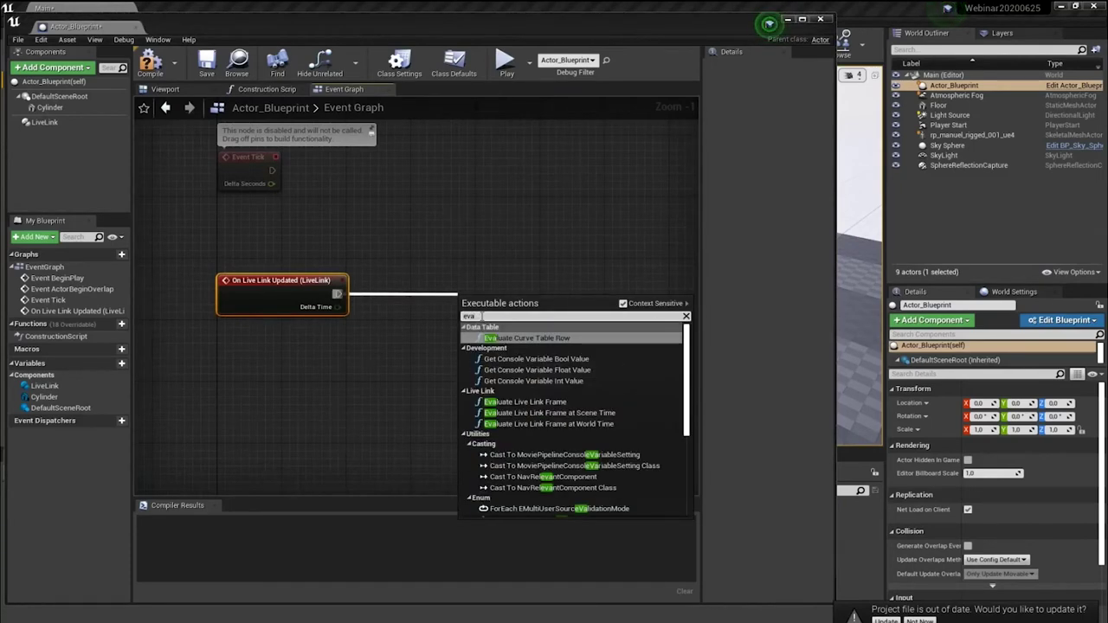
type("l")
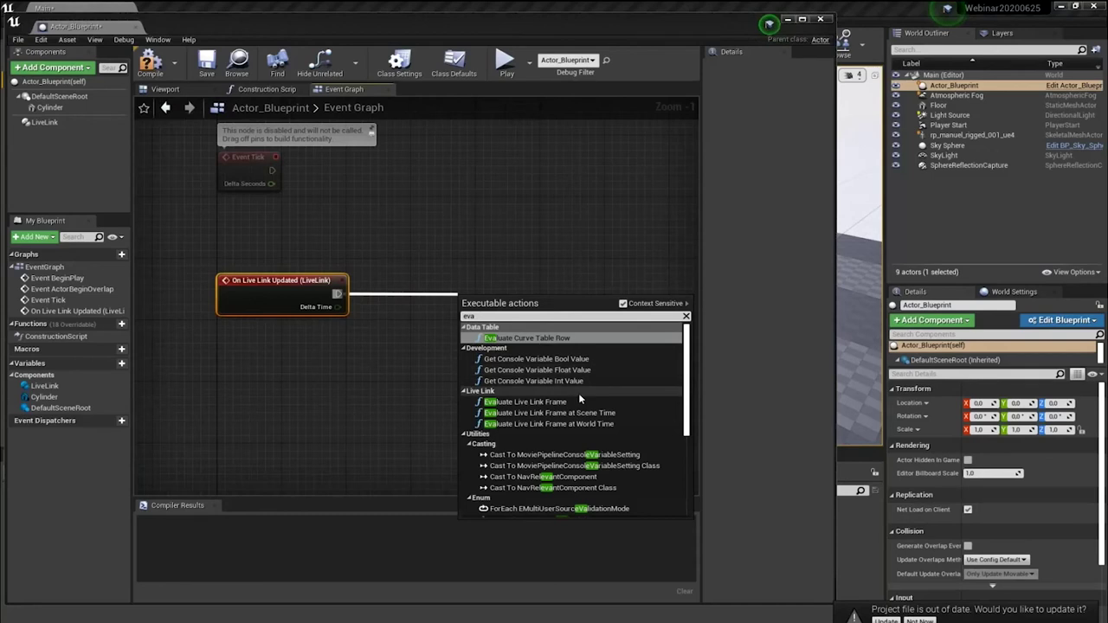
left_click(573, 402)
left_click_drag(562, 305, 539, 282)
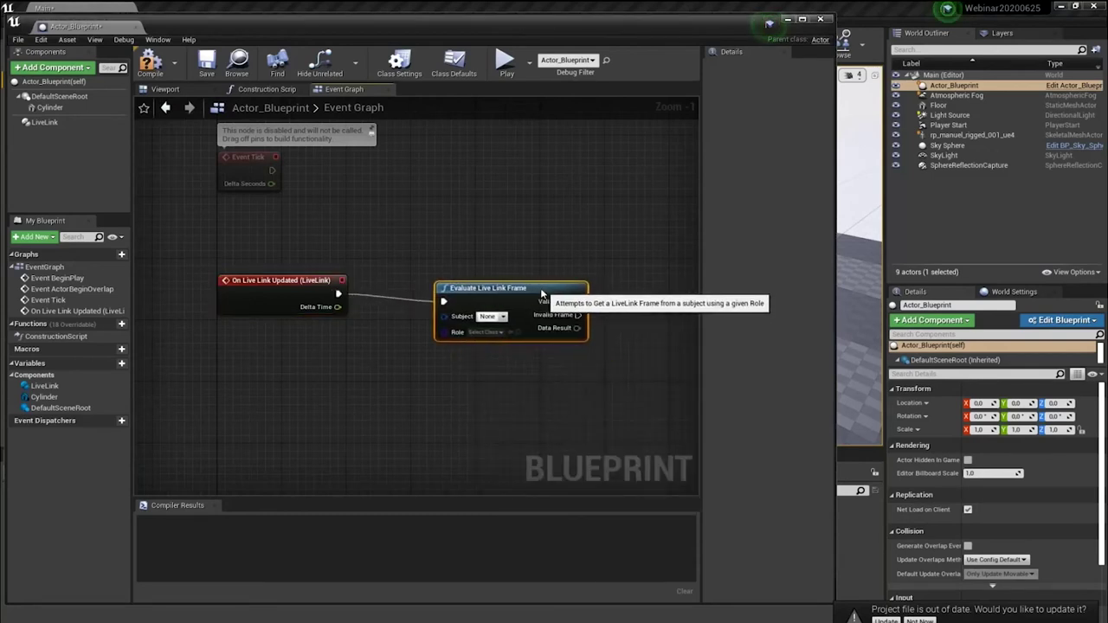
left_click(491, 309)
left_click(512, 362)
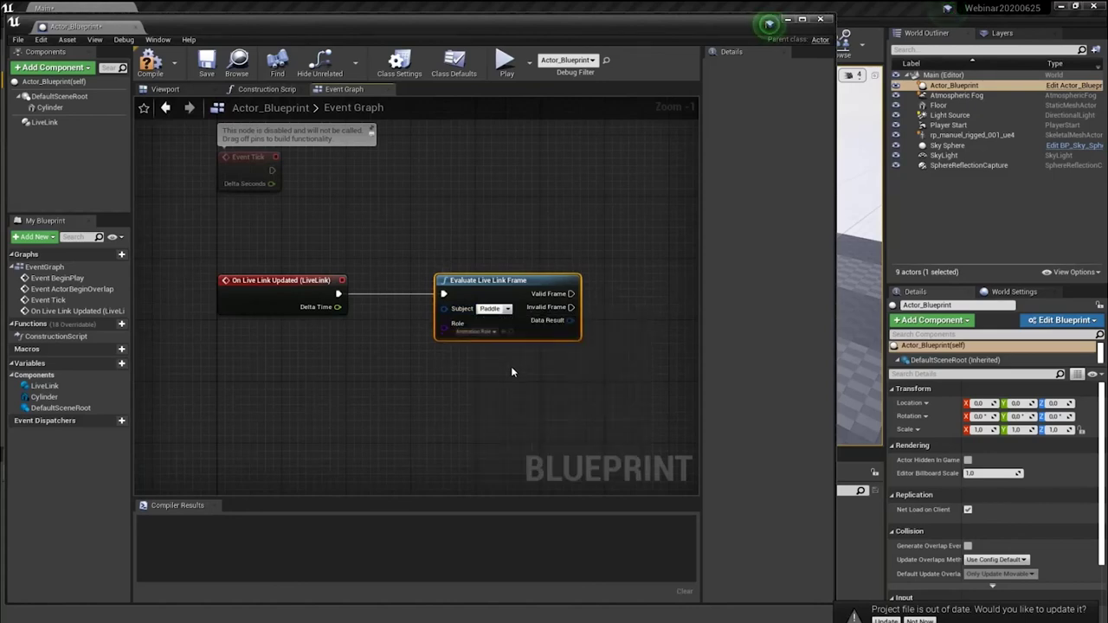